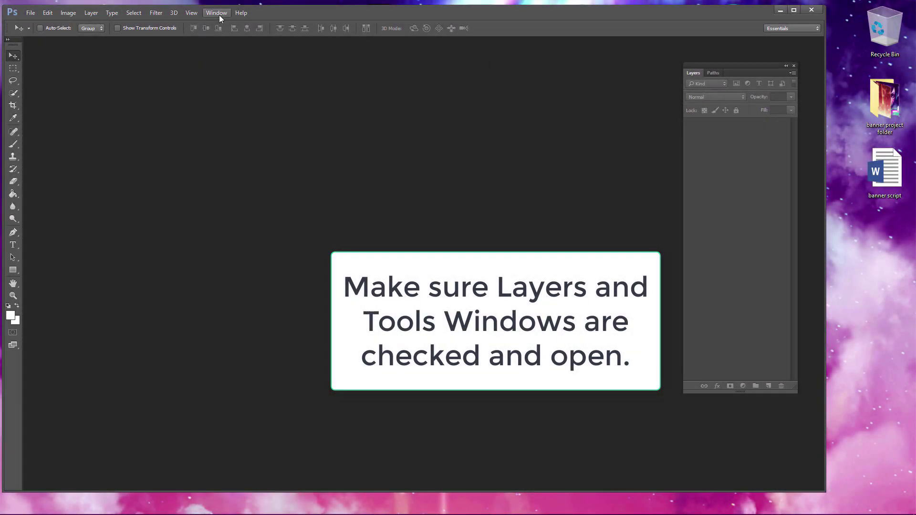
Check that the Layers and Tools panels are enabled for display.
left_click(219, 15)
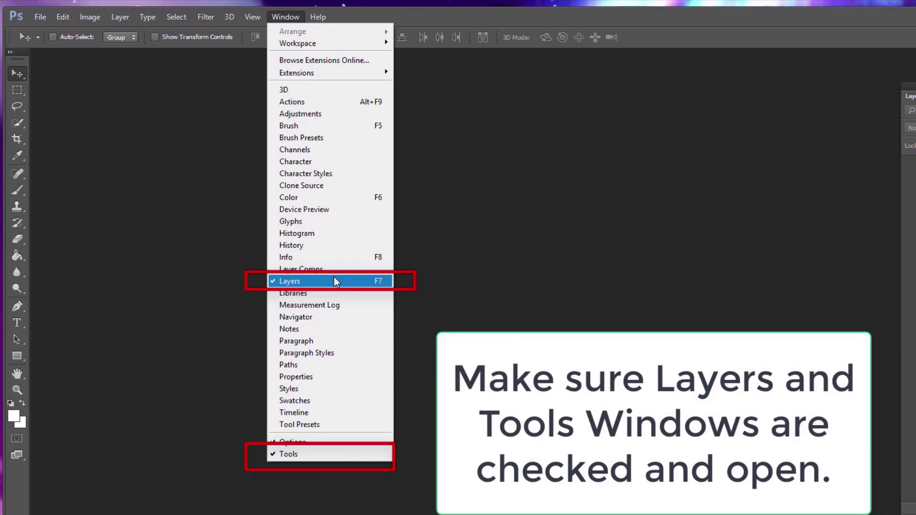
left_click(228, 167)
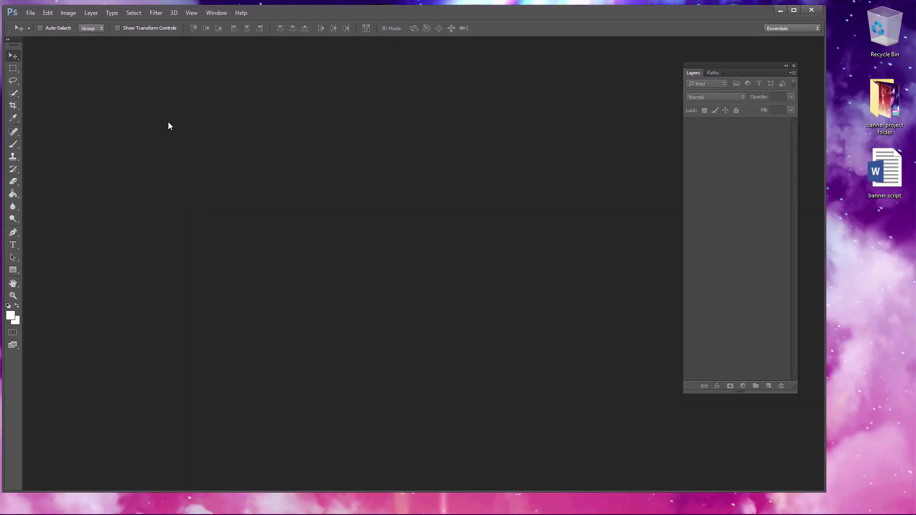
Start a new document and enter a width of 1500 pixels.
left_click(31, 14)
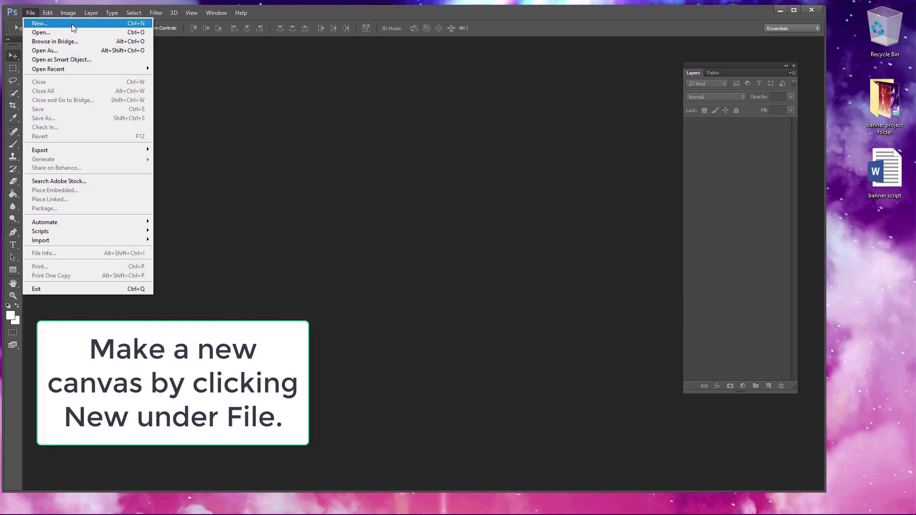
left_click(98, 23)
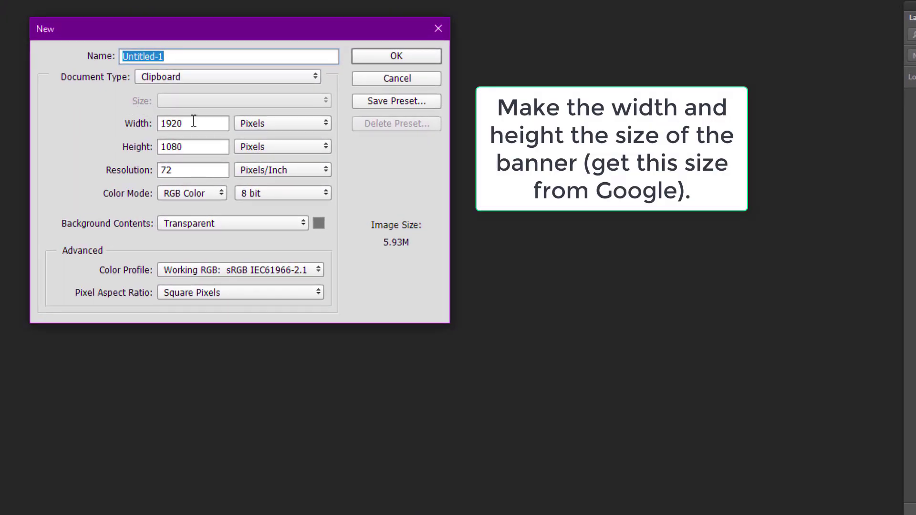
double_click(193, 122)
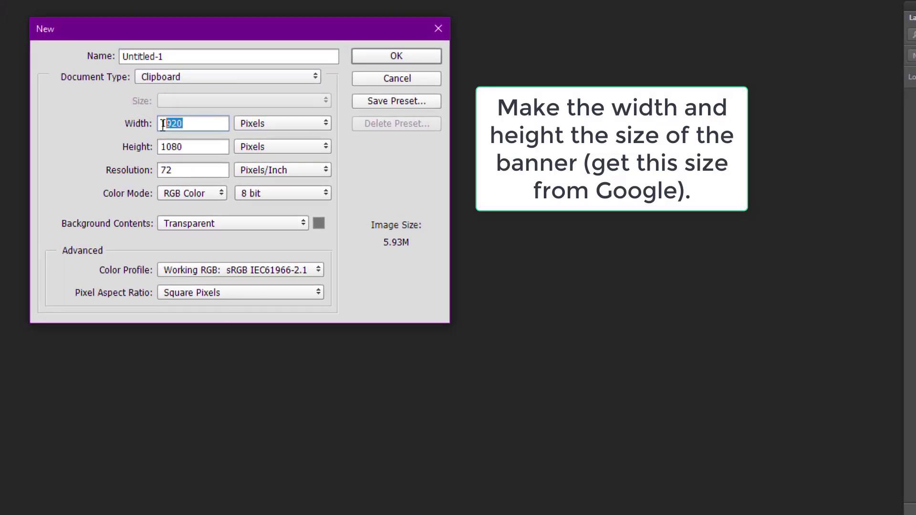
type("1500")
key("Tab")
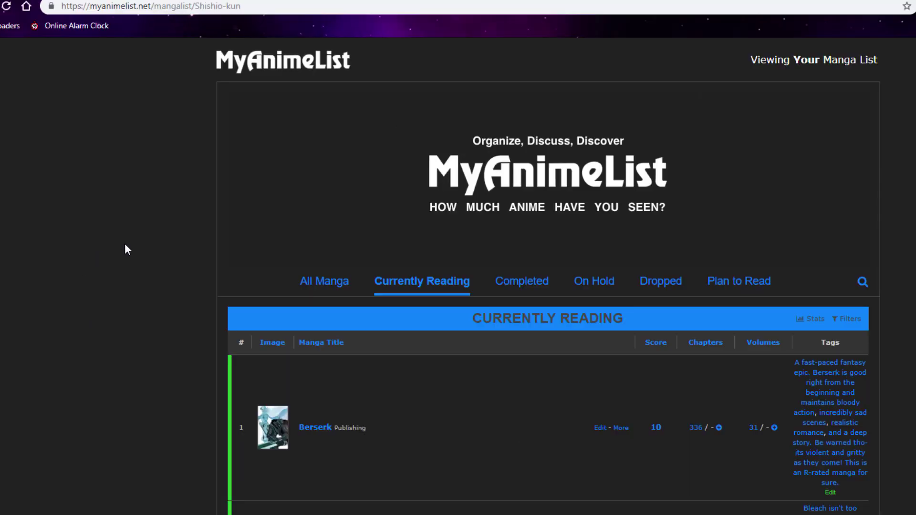
Switch to Chrome and inspect the banner areas of the MyAnimeList manga and anime list pages with the developer tools.
right_click(180, 201)
right_click(182, 170)
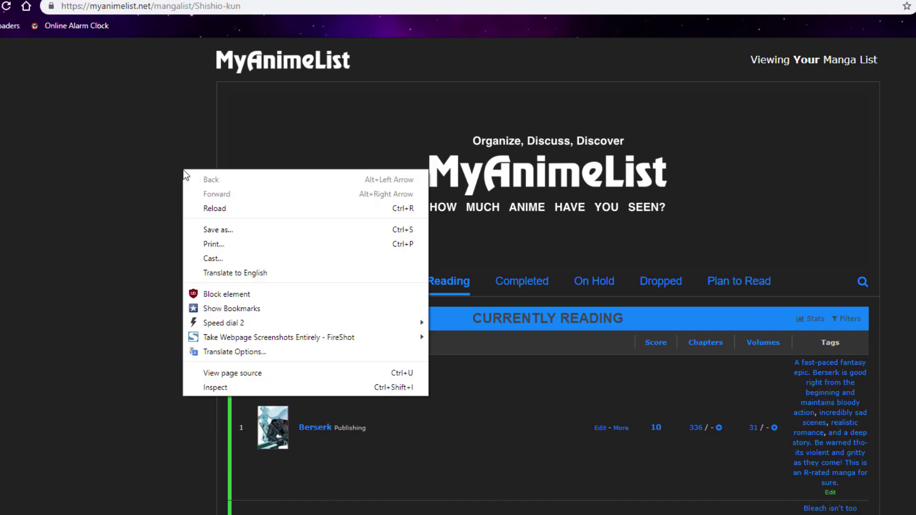
key("Escape")
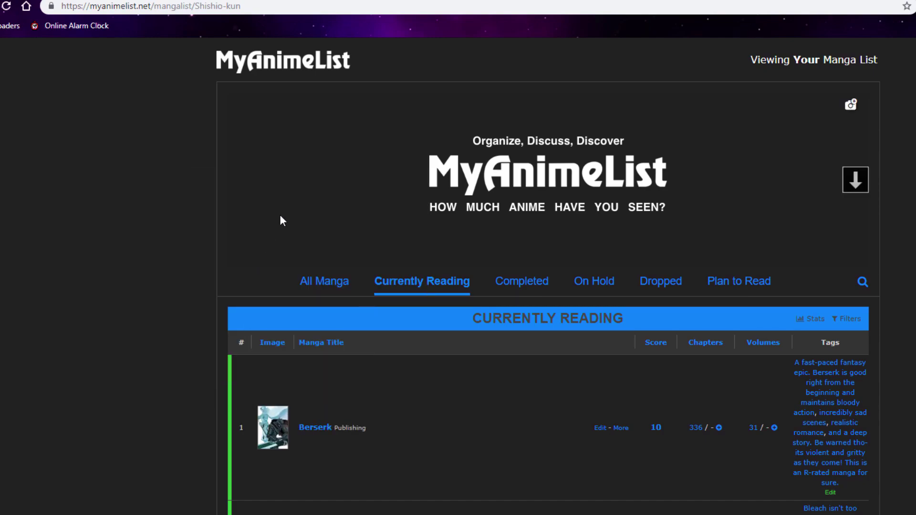
key("ctrl+shift+i")
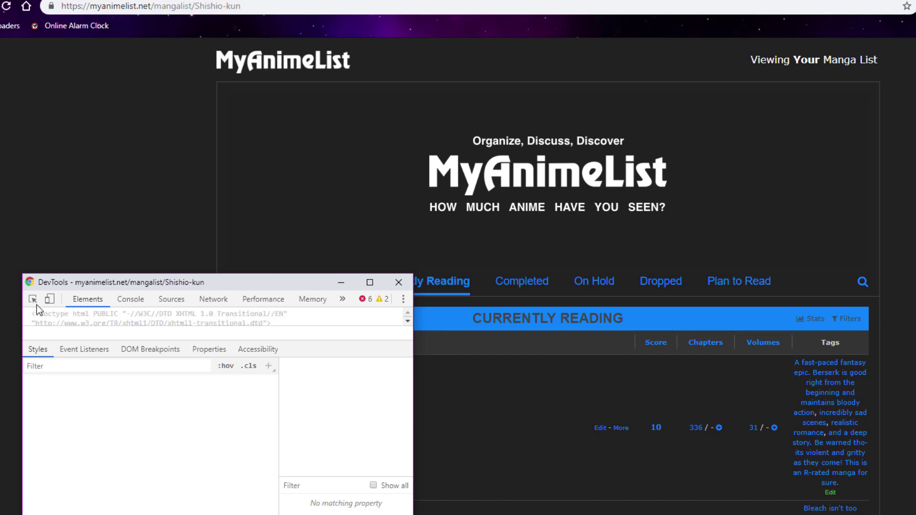
key("ctrl+shift+c")
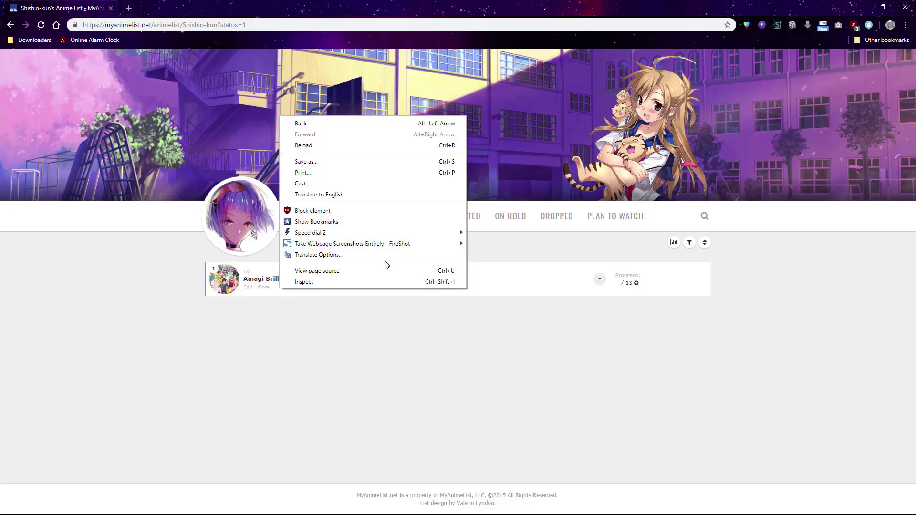
left_click(383, 281)
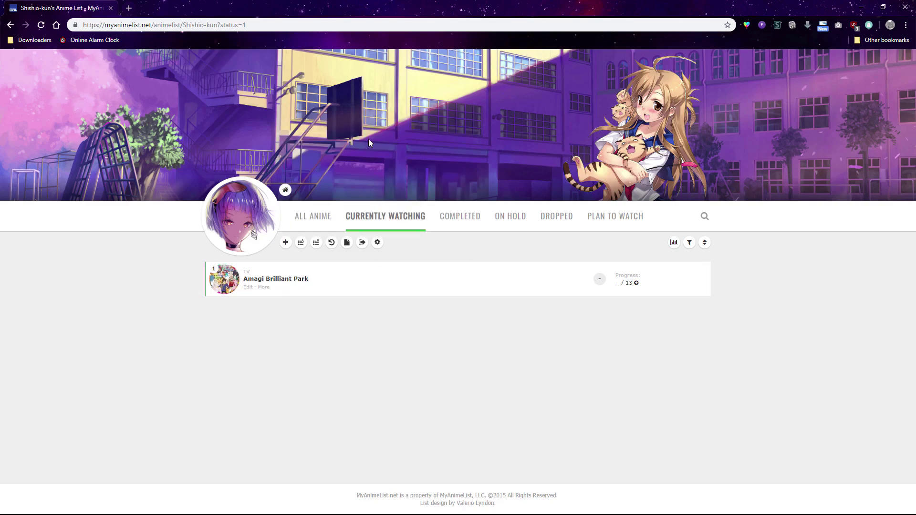
left_click(61, 248)
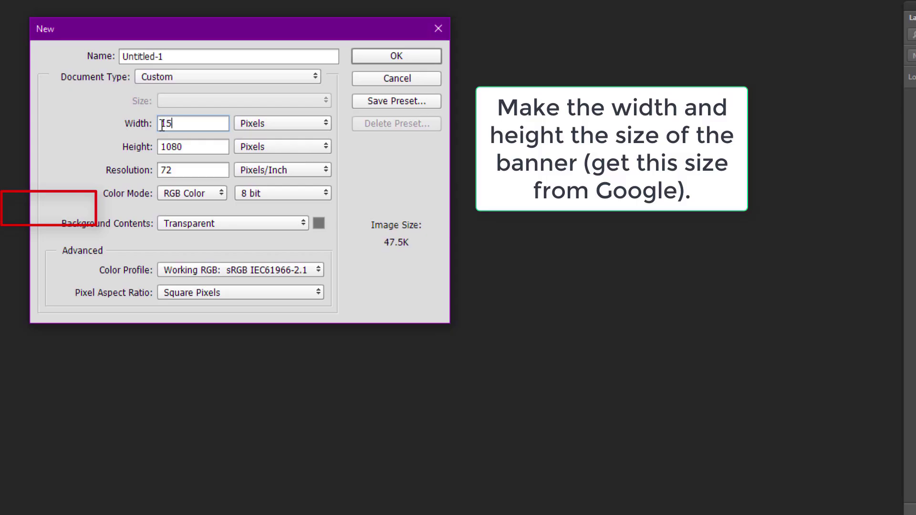
Complete the new document's size as 1500 pixels wide by 500 pixels high and create it.
type("00")
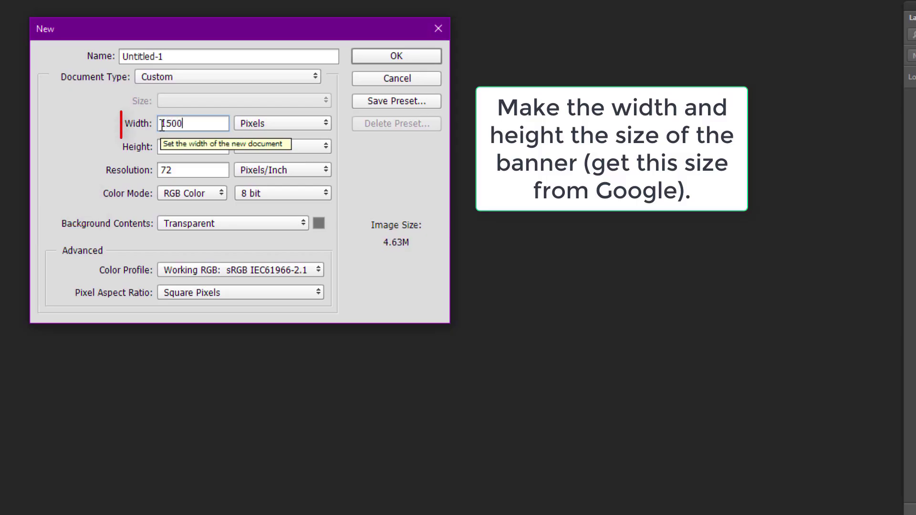
key("Tab")
type("500")
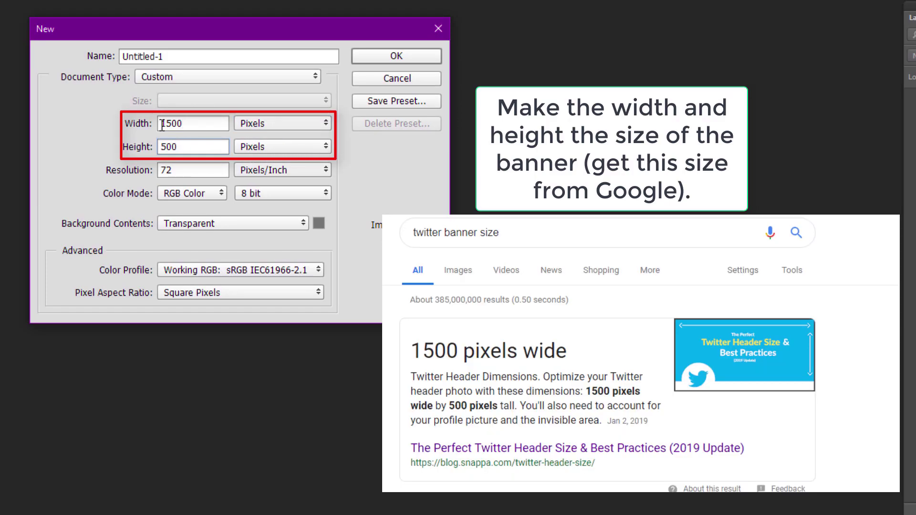
left_click(405, 56)
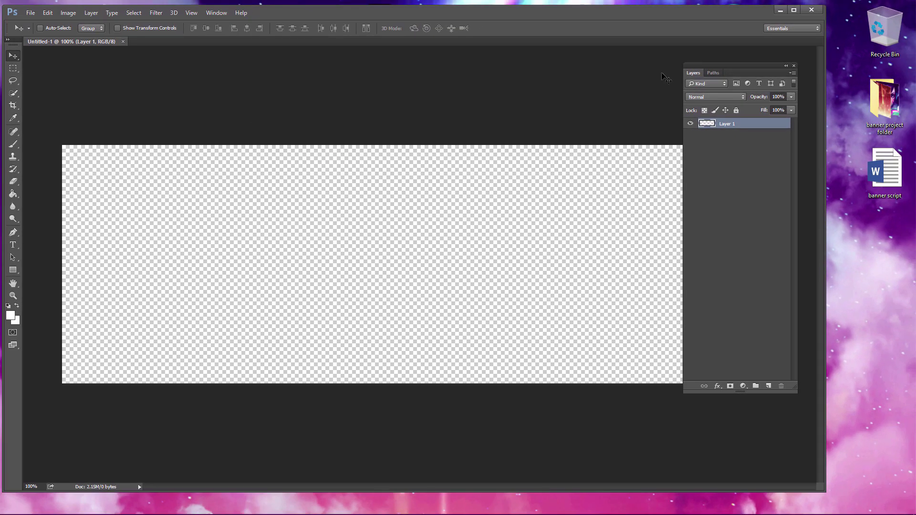
Move the Layers panel clear of the canvas and place Screenshot (1425) from the banner project folder against the canvas's left edge.
left_click_drag(744, 65, 855, 148)
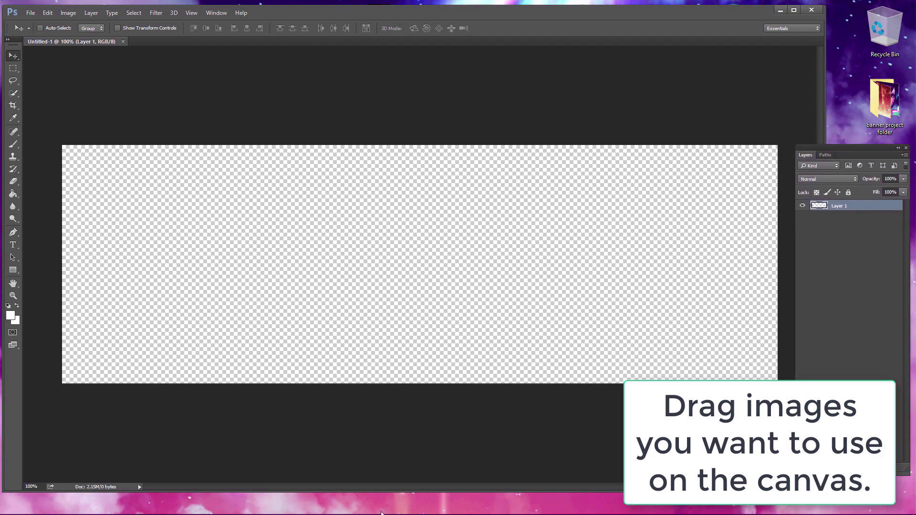
double_click(884, 101)
left_click_drag(477, 260, 248, 289)
left_click_drag(414, 229, 225, 219)
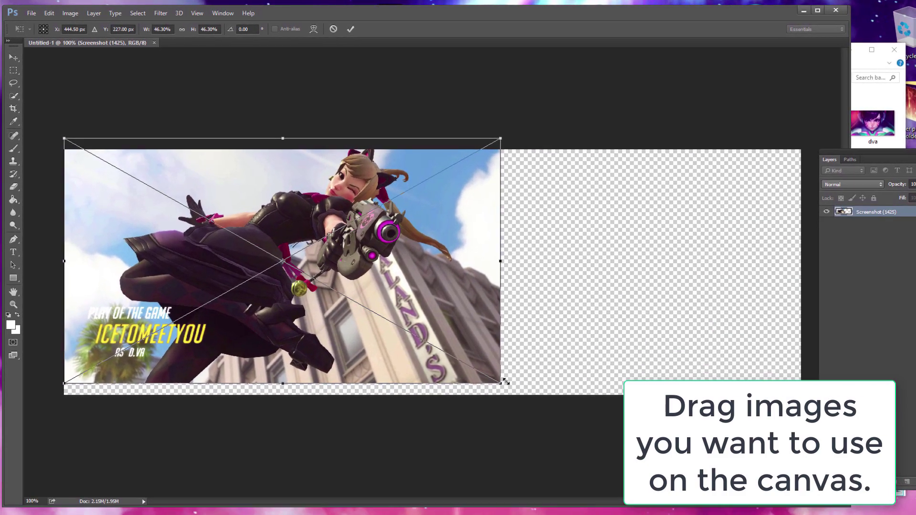
Enlarge the placed screenshot to 82.60% with width and height linked, shift it slightly down to Y 360.5 px, and commit the placement.
left_click_drag(505, 382, 842, 501)
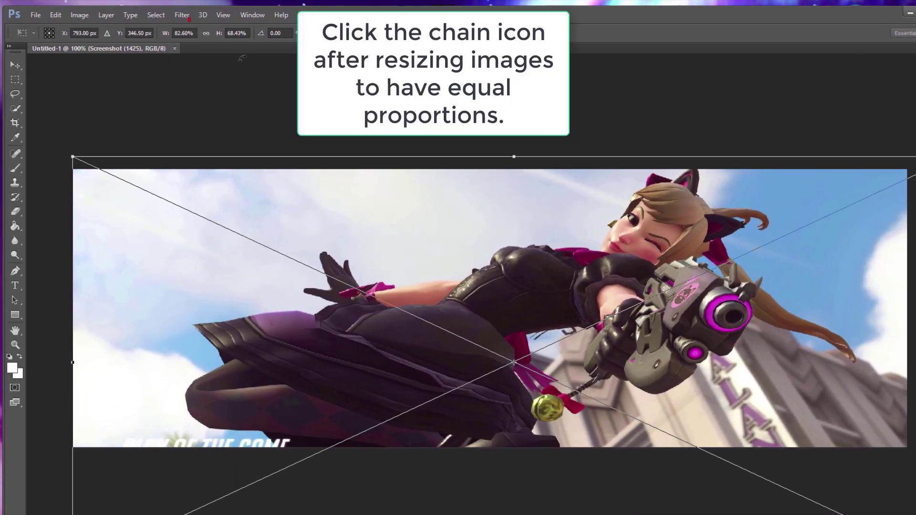
left_click(206, 33)
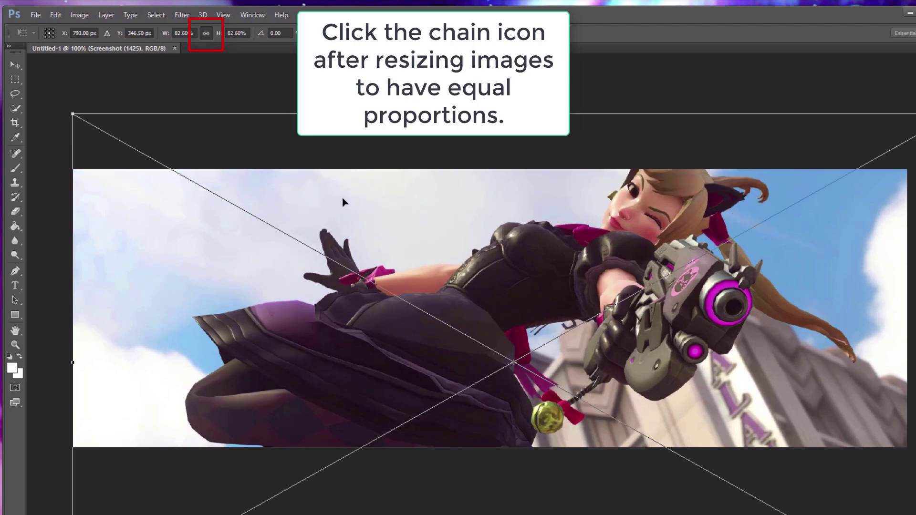
left_click_drag(389, 220, 391, 230)
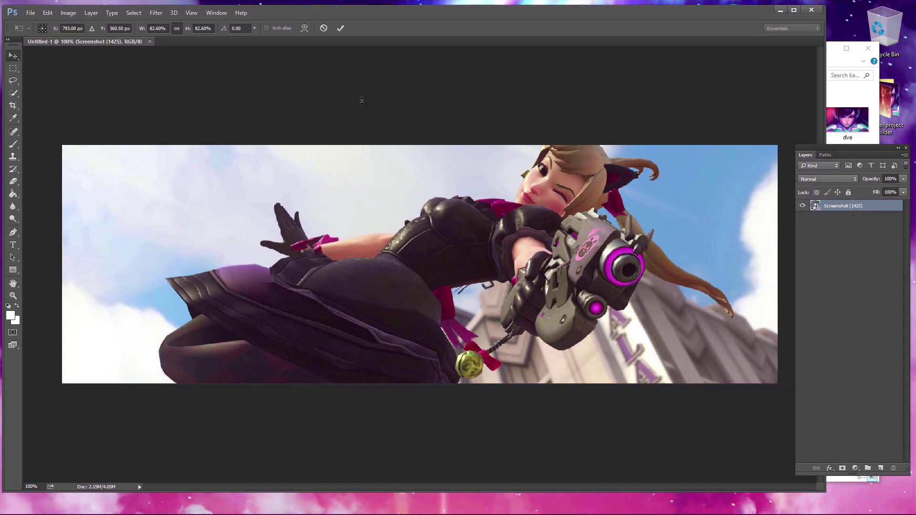
key("Return")
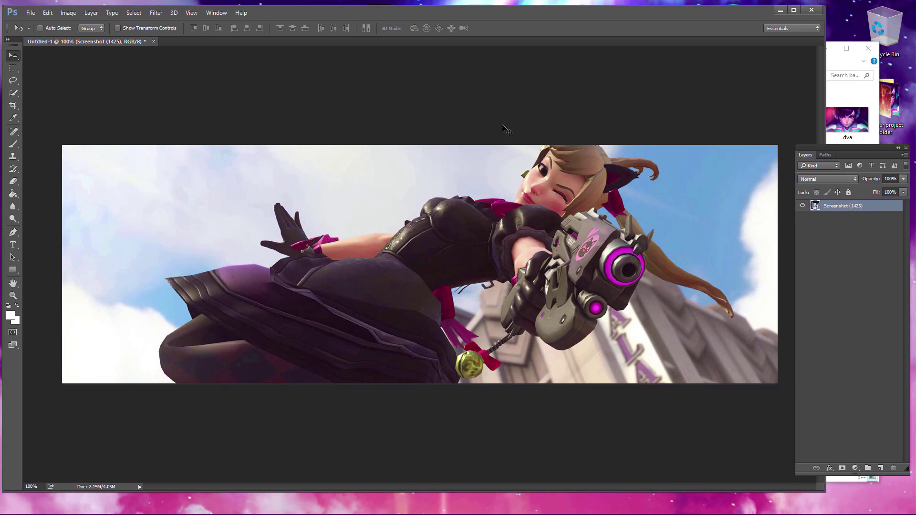
Place the dva image from the banner project folder onto the canvas, centred horizontally at X 750 px, and commit it.
left_click_drag(856, 106, 45, 475)
left_click_drag(359, 151, 369, 133)
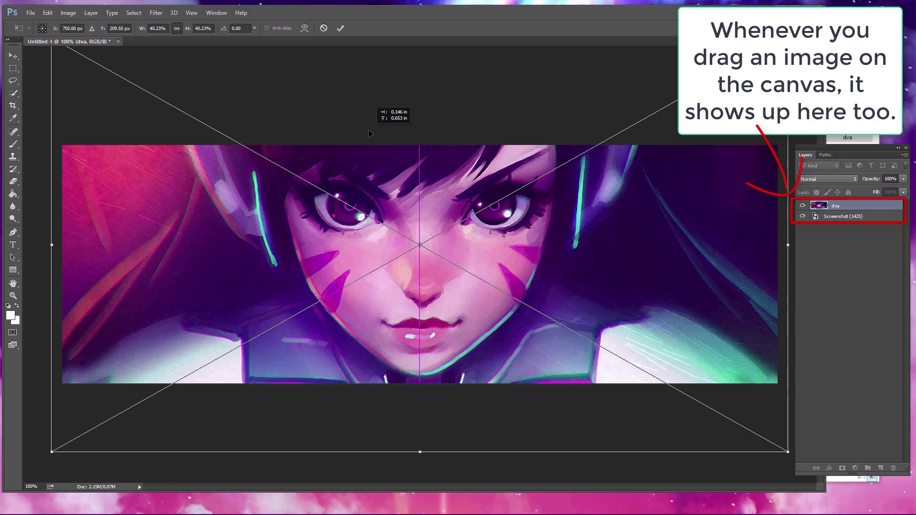
key("Return")
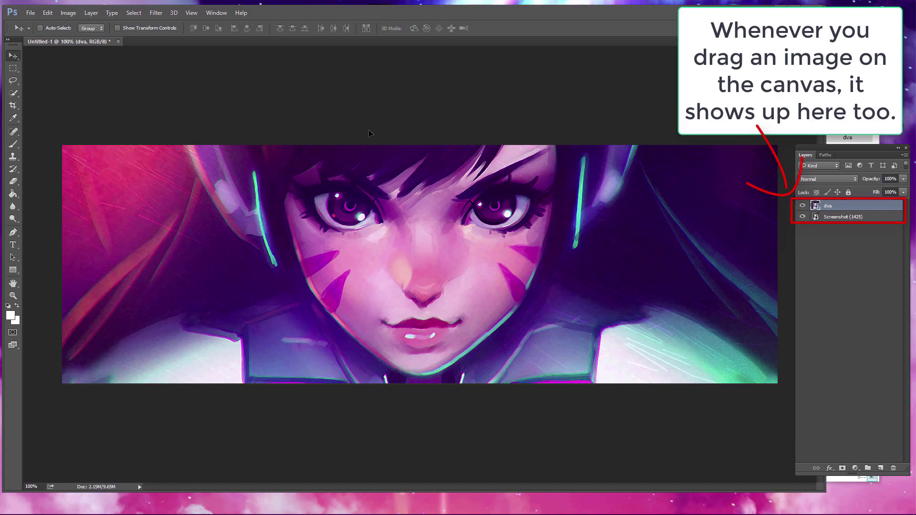
Select the Screenshot (1425) layer, then hide the dva layer and show it again.
mouse_move(841, 218)
left_mouse_down()
mouse_move(846, 202)
mouse_move(841, 220)
left_mouse_up()
left_click(802, 205)
left_click(803, 206)
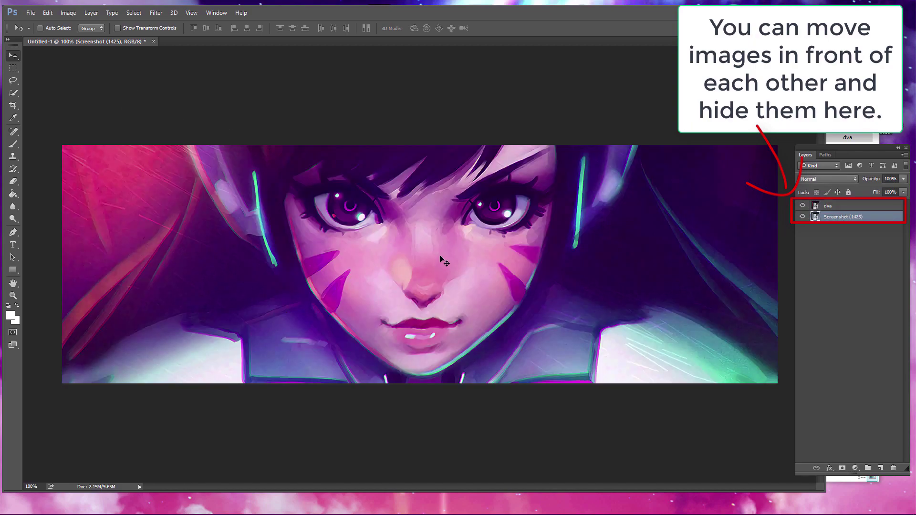
Reposition the dva image and scale it with Free Transform to 39.48% in linked proportions, centred at X 750 px and Y 189.5 px.
key("alt+bracketright")
mouse_move(415, 244)
left_mouse_down()
mouse_move(411, 225)
mouse_move(410, 238)
left_mouse_up()
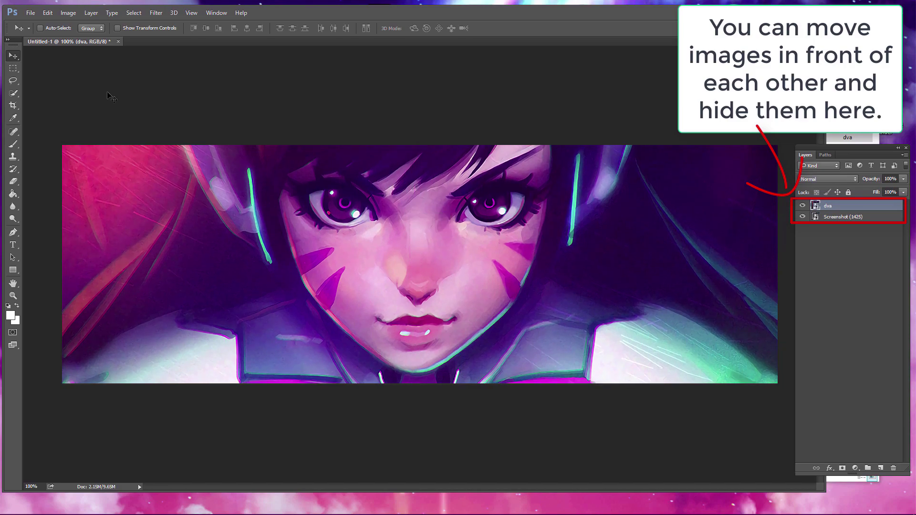
left_click(47, 13)
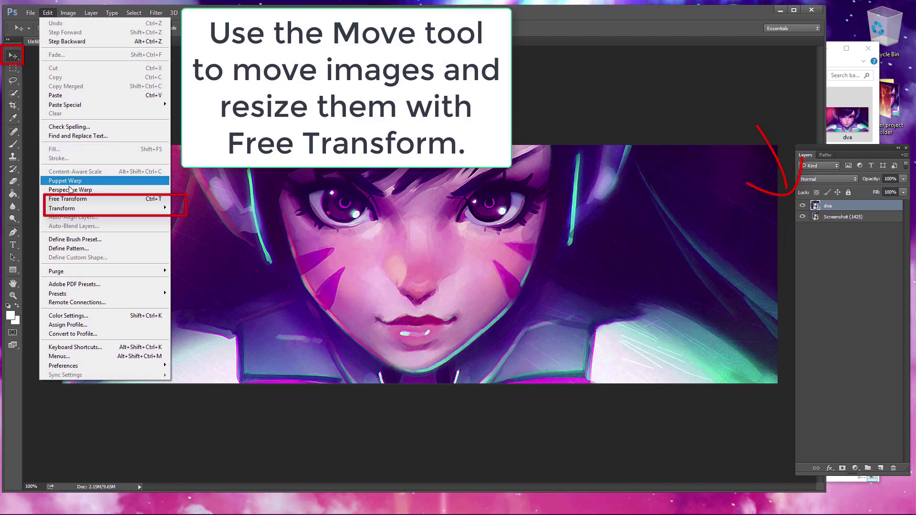
left_click(73, 199)
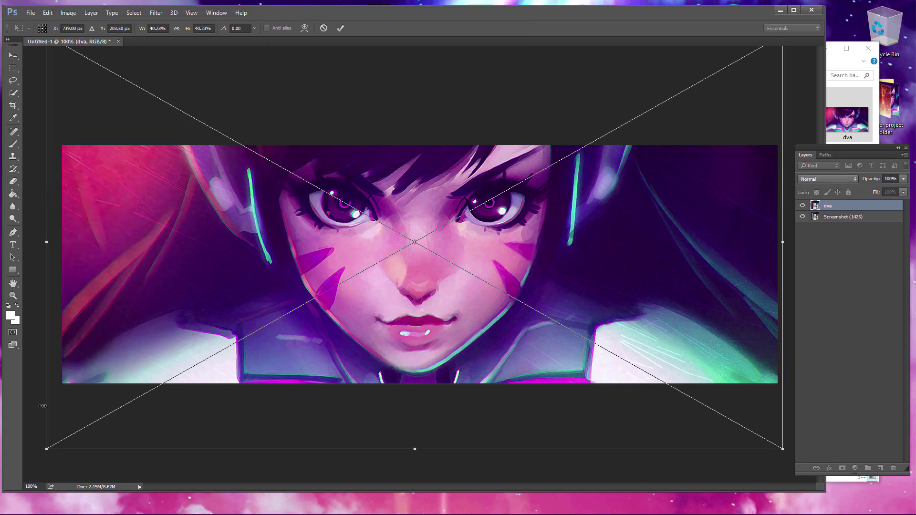
left_click_drag(52, 446, 60, 436)
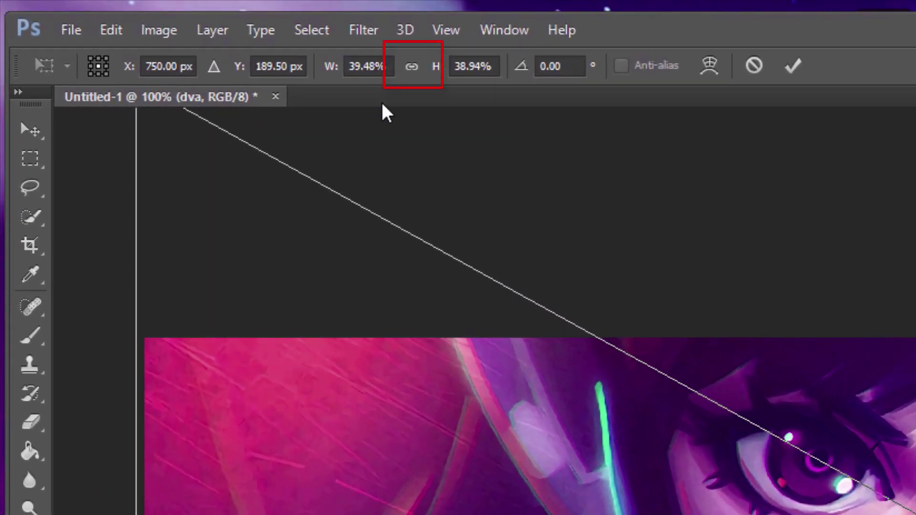
left_click(413, 67)
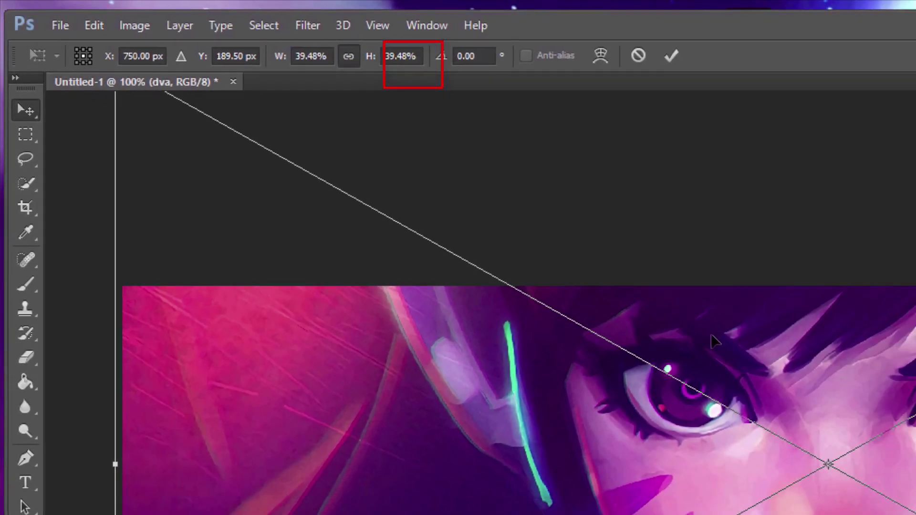
key("Return")
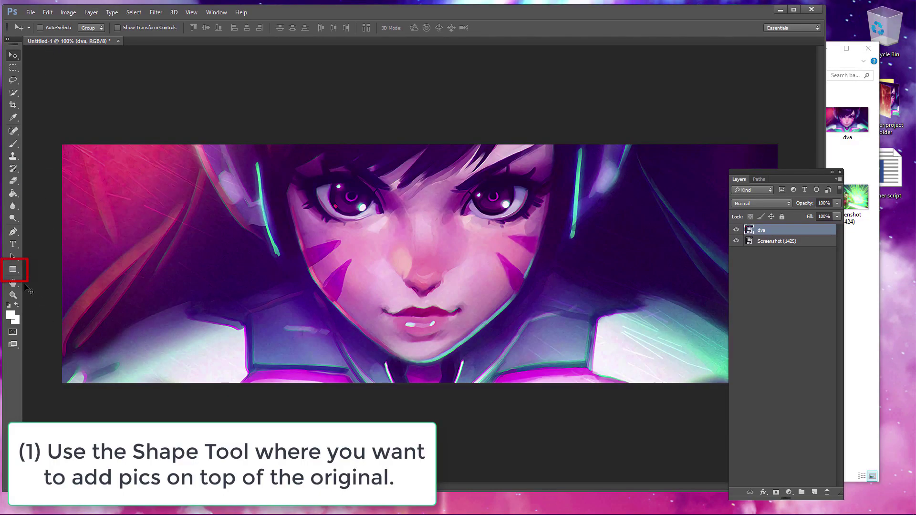
Draw a white rectangle shape about 475 by 582 px covering the left part of the canvas, and close its shape properties.
left_click(9, 273)
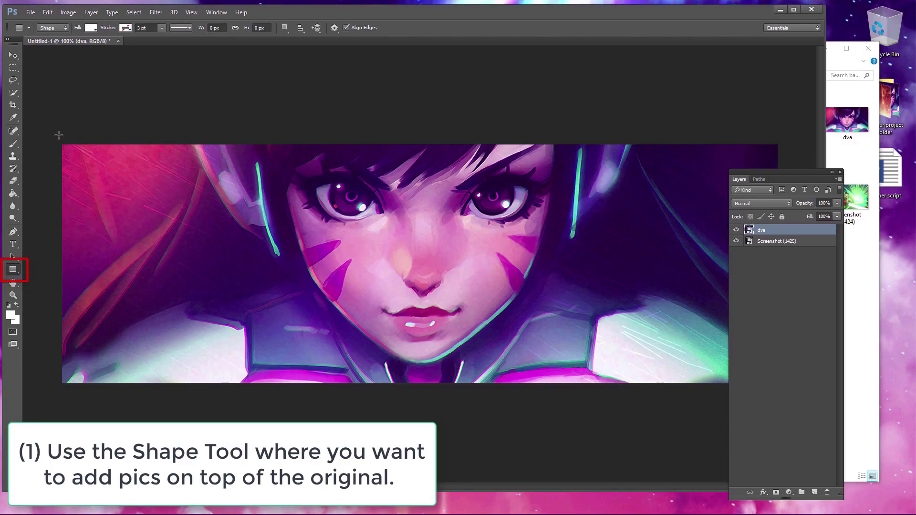
left_click_drag(57, 132, 127, 319)
left_click_drag(205, 392, 283, 409)
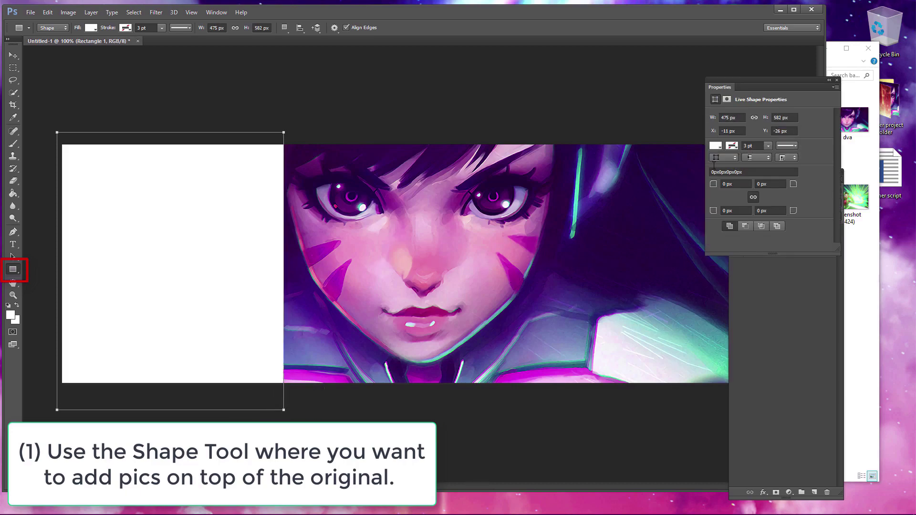
left_click(837, 81)
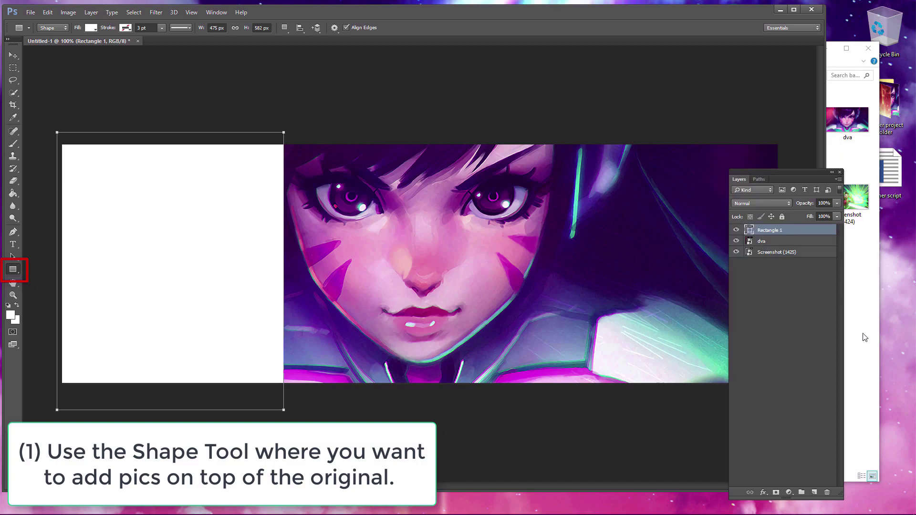
Place the Screenshot (1424) image over the rectangle on the canvas and clip it to Rectangle 1 with a clipping mask.
left_click(860, 346)
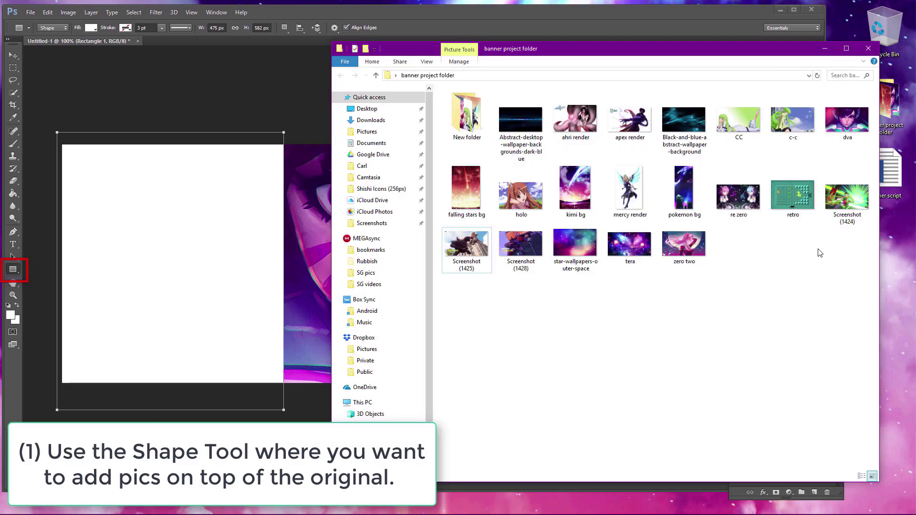
left_click_drag(842, 208, 150, 267)
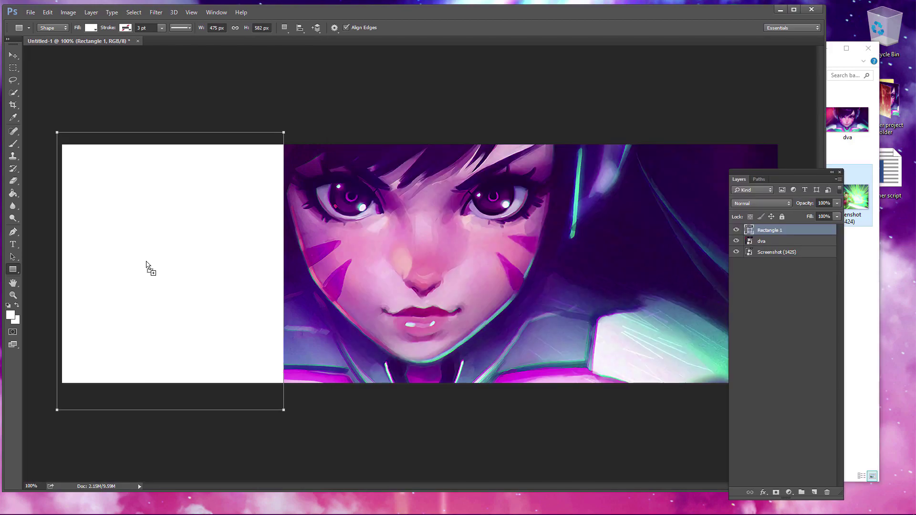
left_click_drag(478, 266, 180, 260)
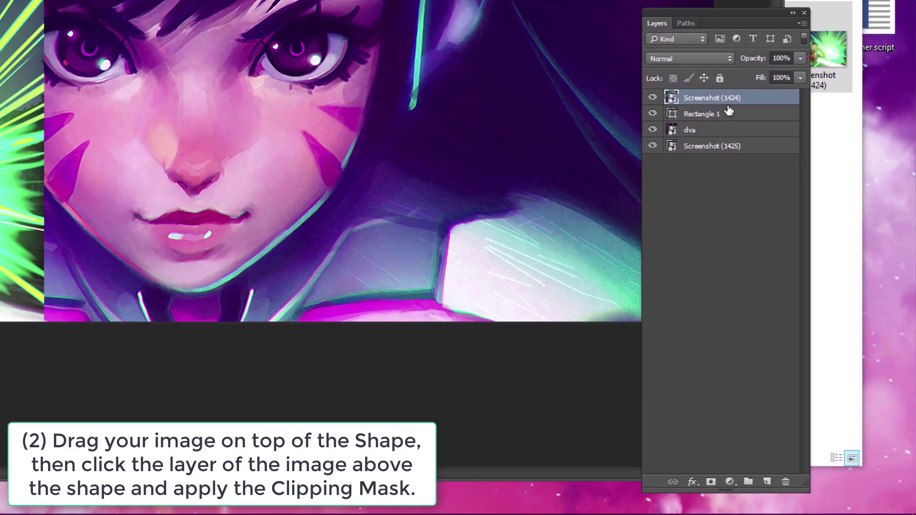
right_click(751, 101)
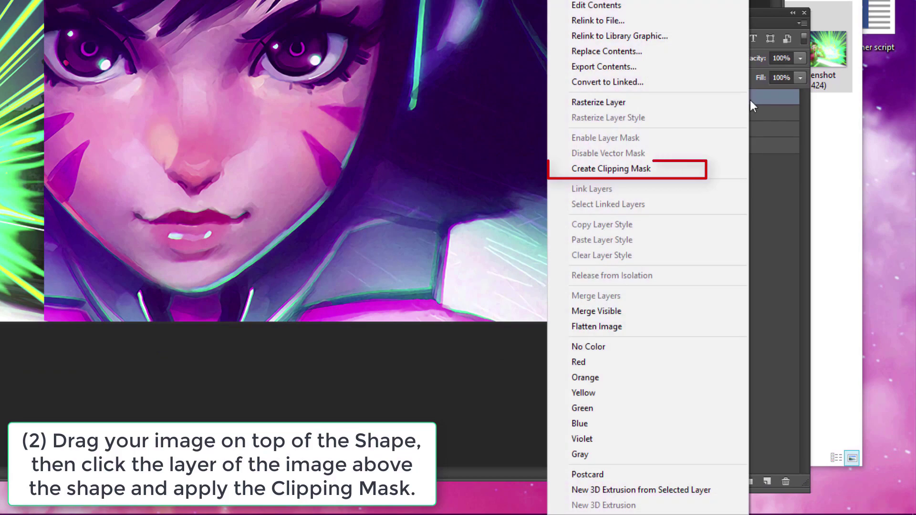
left_click(688, 169)
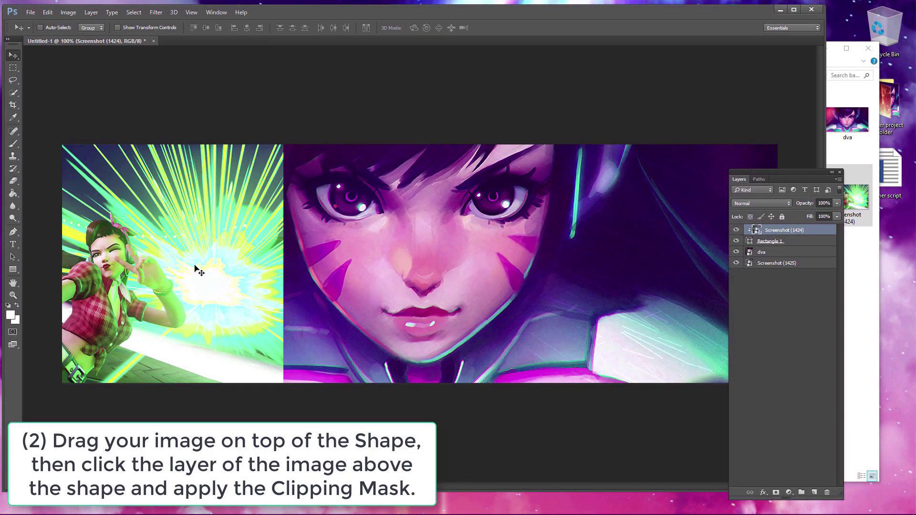
Shift the clipped Screenshot (1424) image to the right inside its shape, then select Rectangle 1 and nudge it slightly right.
left_click_drag(196, 268, 222, 268)
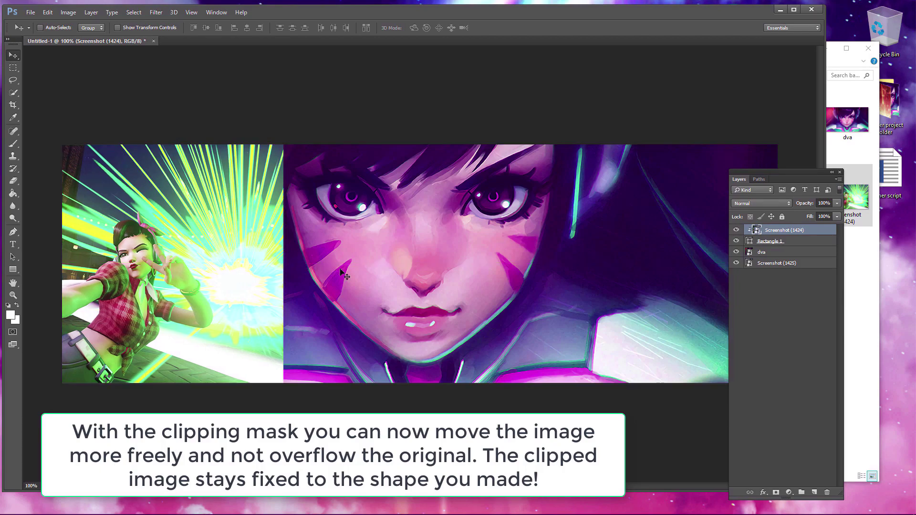
left_click(770, 241)
mouse_move(193, 297)
left_mouse_down()
mouse_move(223, 297)
mouse_move(193, 298)
left_mouse_up()
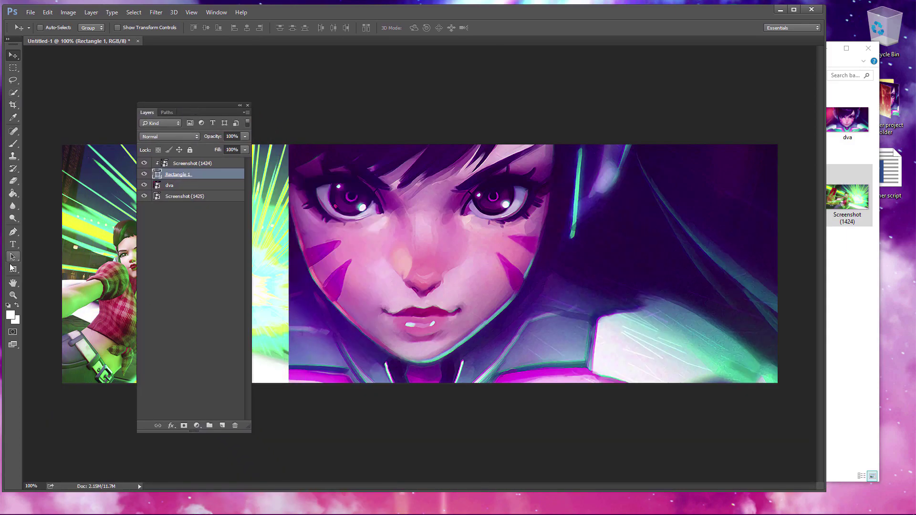
Draw a rectangle about 508 by 574 px over the canvas's right part, and place the Screenshot (1425) image above it.
left_click(13, 268)
left_click_drag(542, 143, 784, 417)
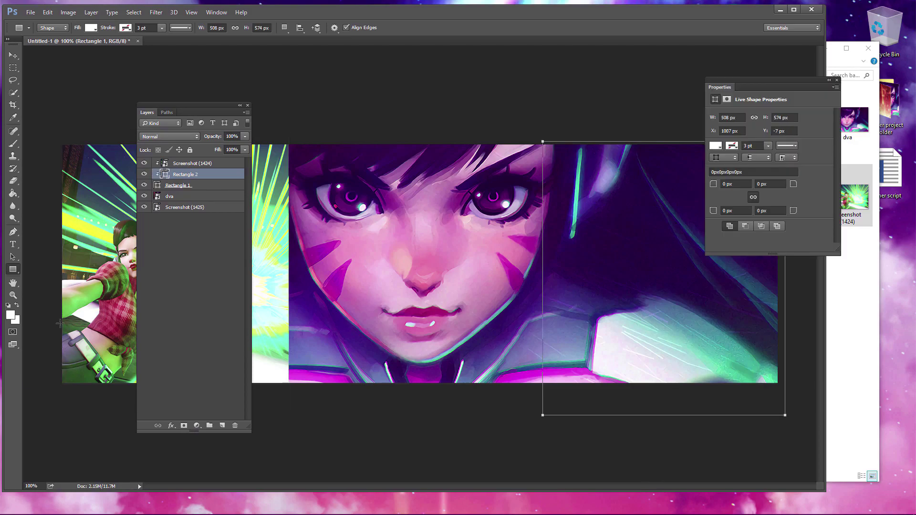
left_click(847, 344)
left_click(468, 252)
left_click_drag(468, 253, 778, 298)
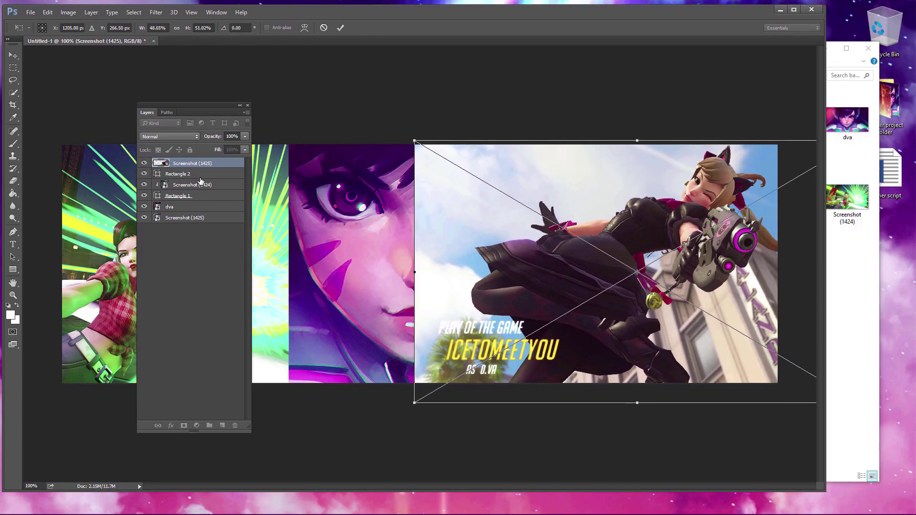
key("Return")
Clip the upper Screenshot (1425) layer to Rectangle 2 and shift the image slightly left within the shape.
right_click(216, 168)
left_click(270, 278)
left_click_drag(718, 270, 699, 266)
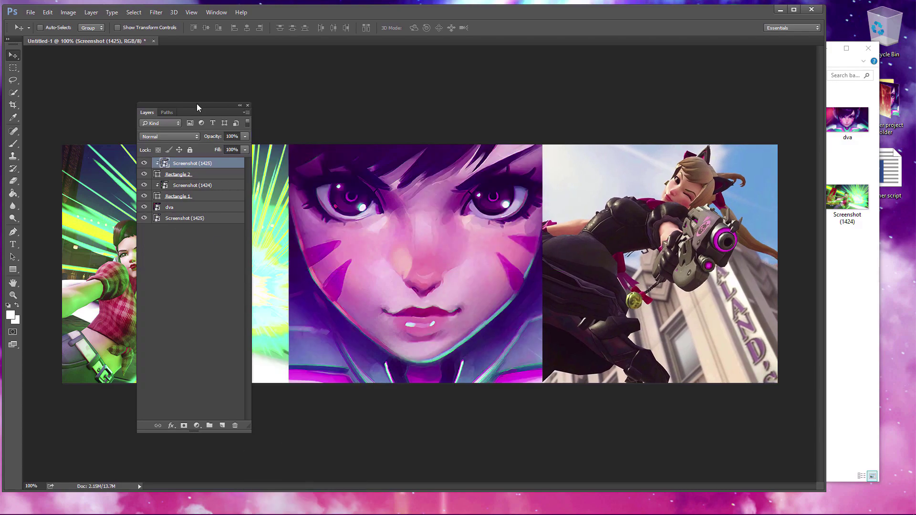
left_click_drag(215, 102, 285, 99)
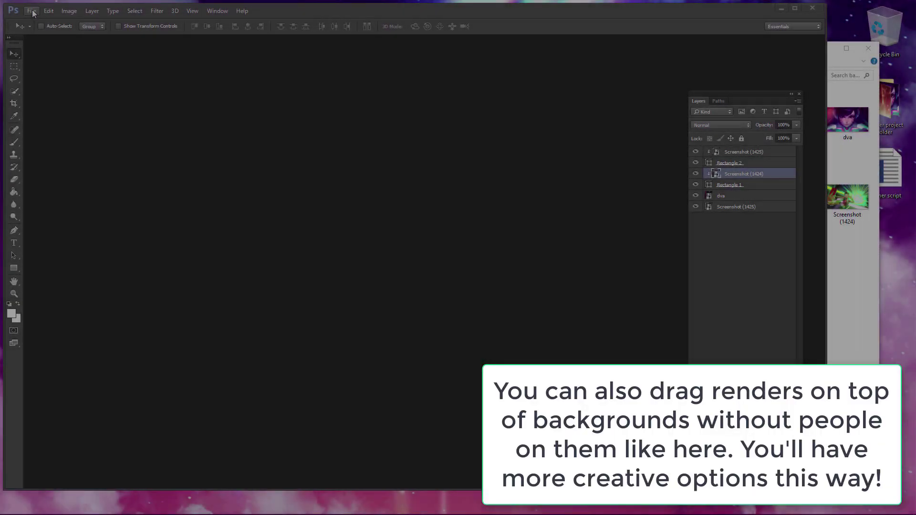
Create a new transparent document of 1500 by 500 px at 72 pixels/inch in RGB Color.
left_click(31, 10)
left_click(40, 22)
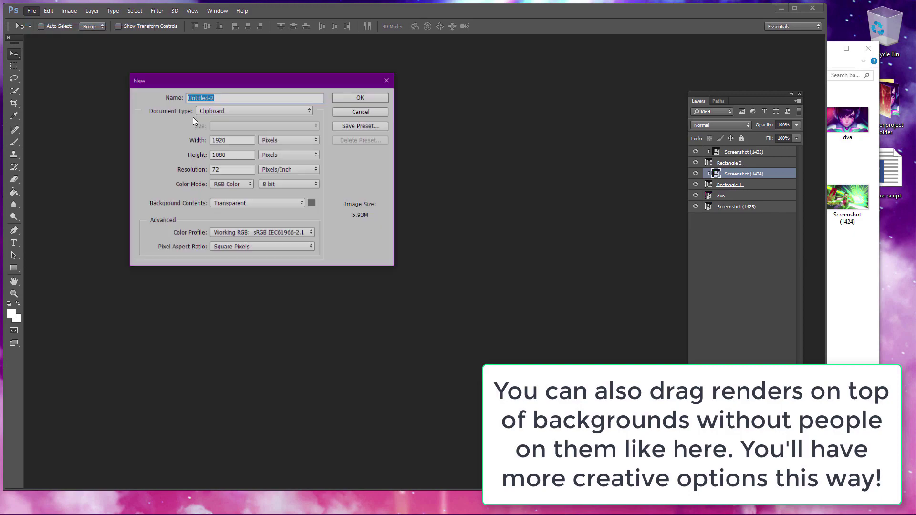
left_click(361, 97)
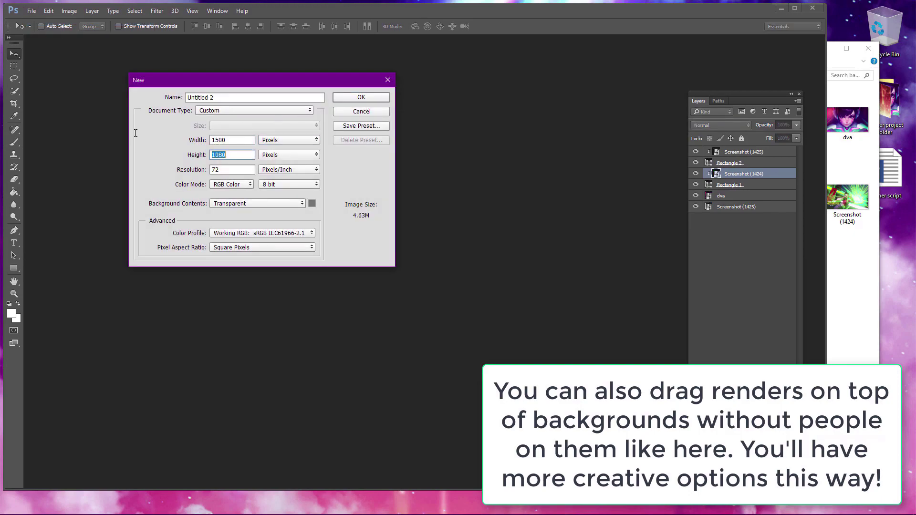
key("Return")
Place the dark blue Abstract-desktop-wallpaper image on the new canvas, scale it to 88.44% so it covers the banner, and commit it.
left_click_drag(740, 94, 823, 176)
left_click_drag(836, 48, 852, 40)
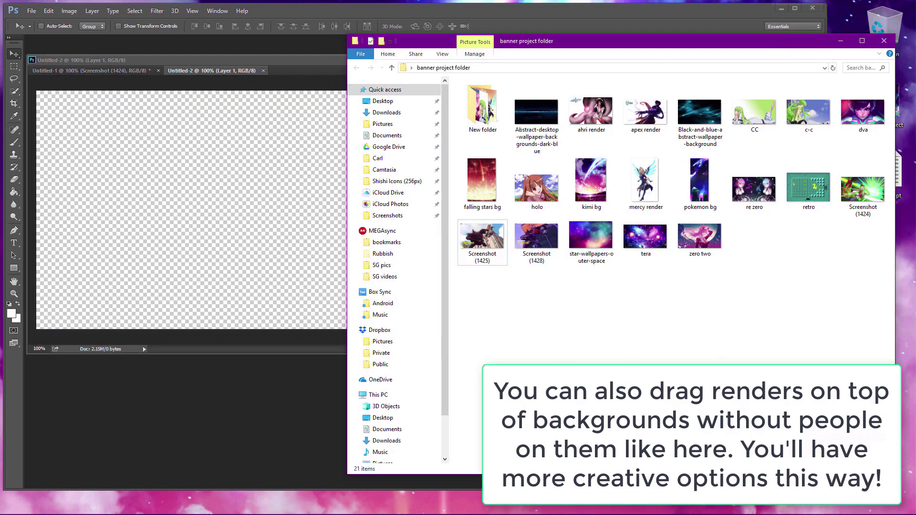
left_click_drag(537, 114, 404, 167)
left_click_drag(605, 329, 816, 440)
left_click_drag(198, 92, 159, 45)
key("v")
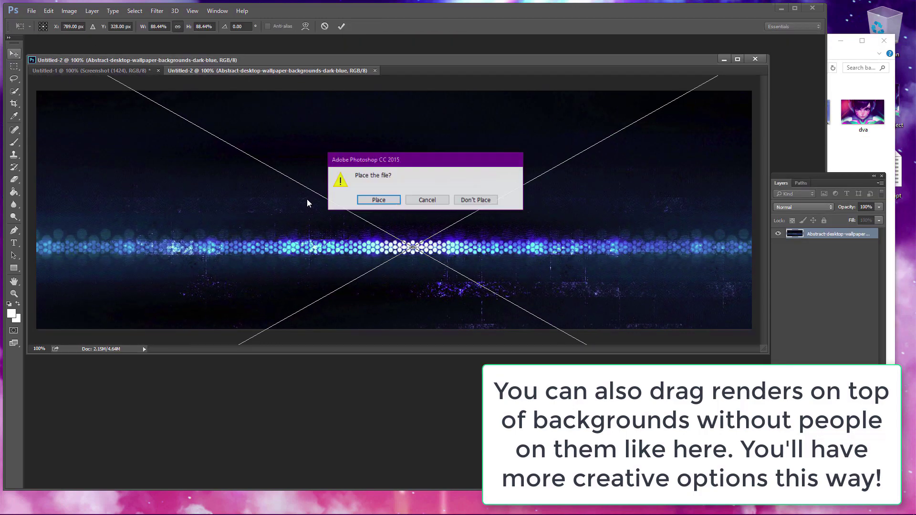
key("Return")
Place the apex render over the dark blue background, enlarge it, position the figure near the canvas centre, and commit it.
left_click(840, 153)
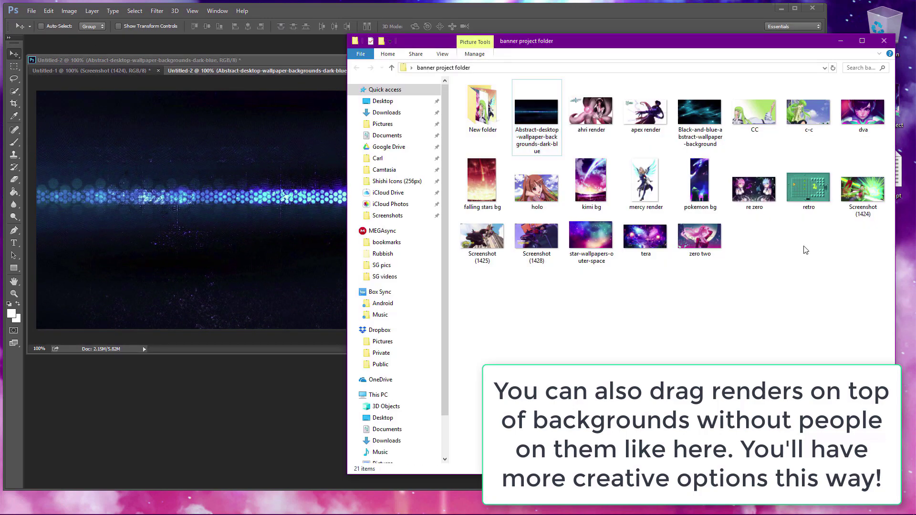
left_click_drag(645, 112, 305, 217)
left_click_drag(579, 188, 556, 112)
left_click_drag(440, 179, 420, 219)
left_click_drag(596, 286, 474, 231)
left_click_drag(549, 184, 538, 160)
left_click_drag(395, 228, 413, 229)
key("Return")
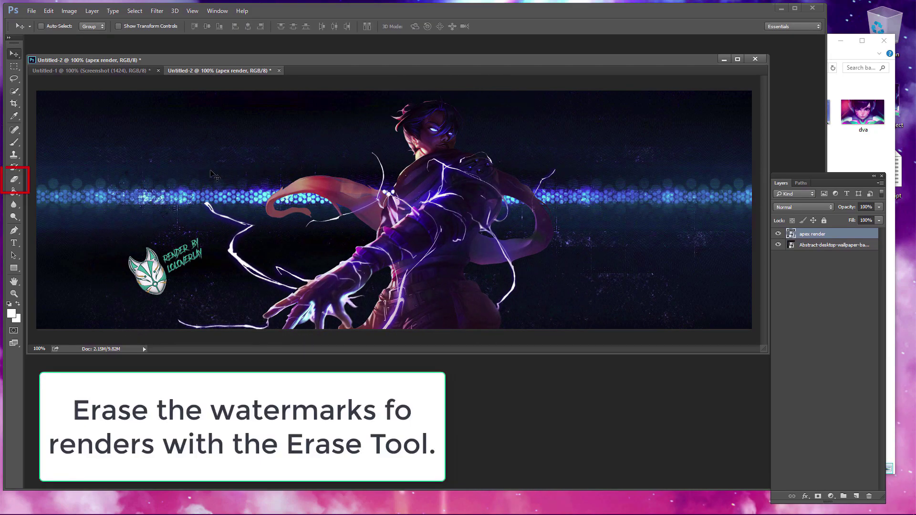
Erase the watermark from the rasterized apex render layer with the Eraser, then move the render slightly.
left_click(14, 180)
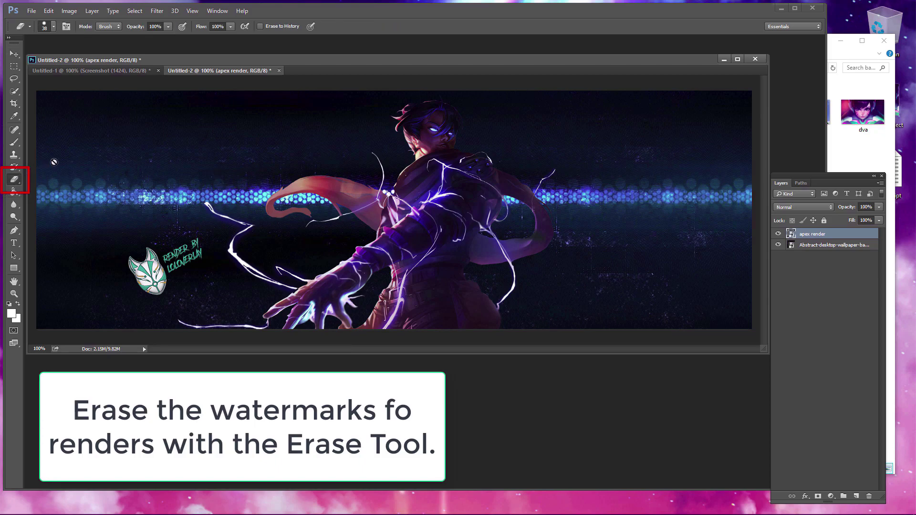
left_click(136, 260)
left_click(406, 207)
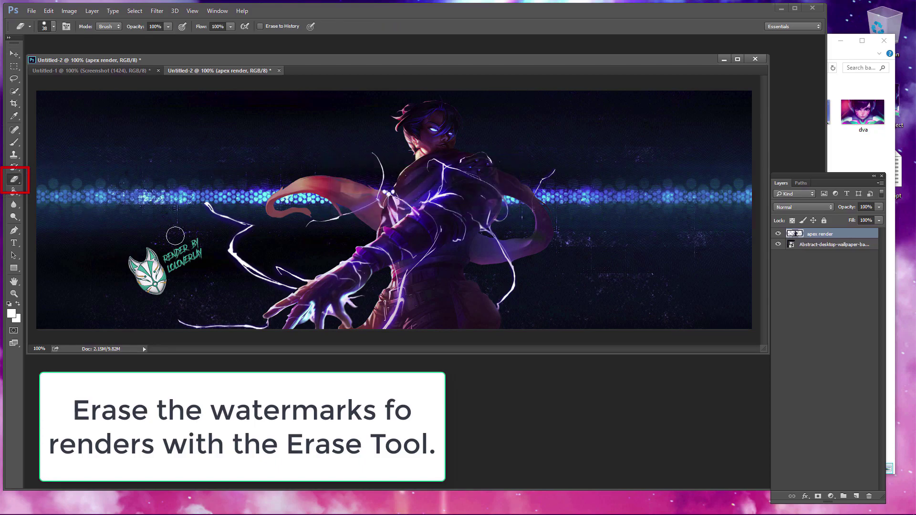
mouse_move(154, 274)
left_mouse_down()
mouse_move(169, 258)
mouse_move(180, 274)
left_mouse_up()
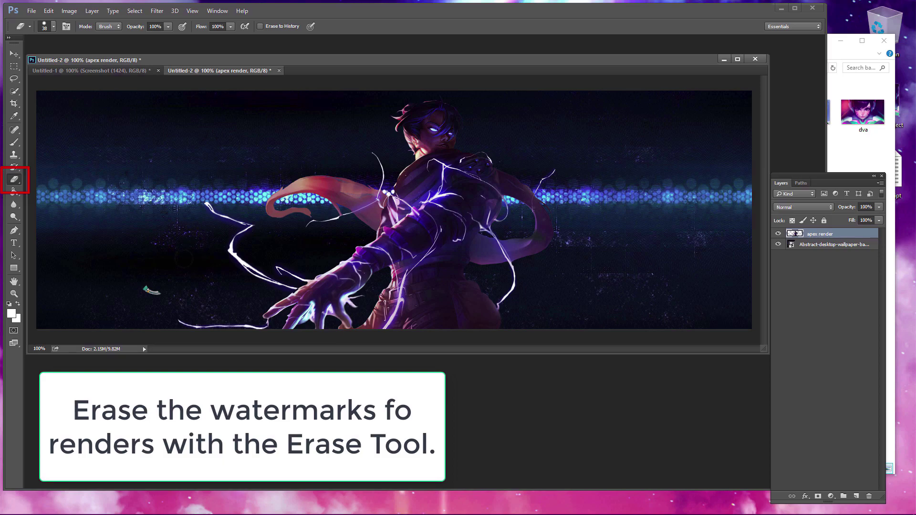
key("v")
left_click_drag(310, 180, 312, 191)
Draw a white rectangle about 483 by 564 px over the left part of the canvas and close its shape properties.
left_click(14, 269)
left_click_drag(34, 87, 264, 356)
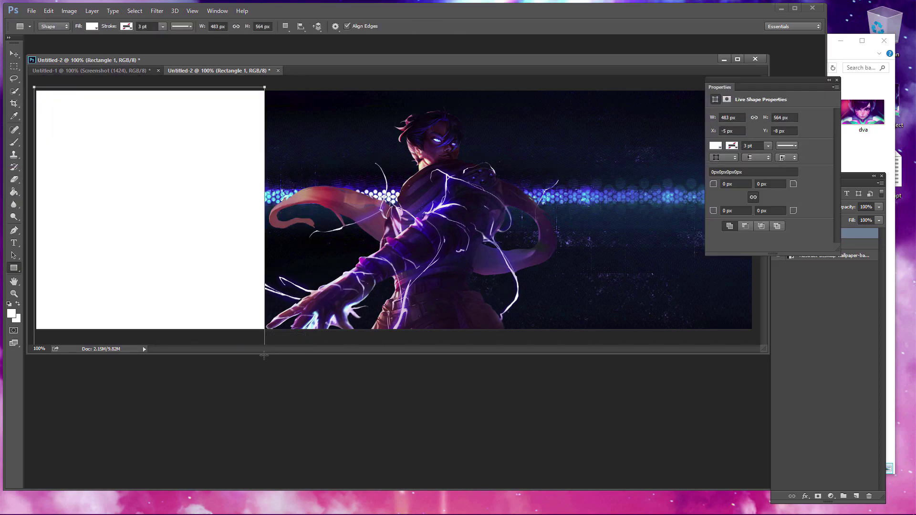
left_click(838, 81)
Place the falling stars bg image over the left rectangle, resize it to cover the shape, and clip it to Rectangle 1.
left_click(862, 143)
left_click_drag(485, 181, 188, 168)
left_click_drag(260, 396, 220, 210)
key("Return")
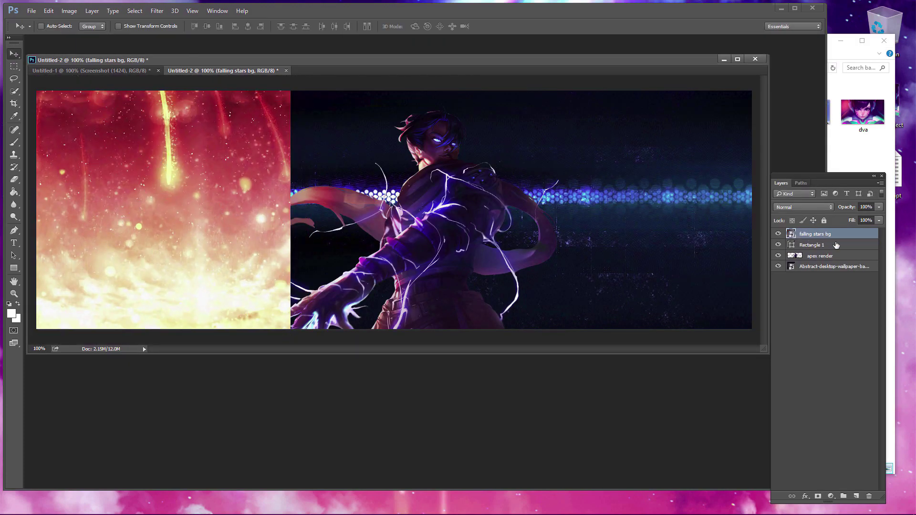
right_click(826, 235)
left_click(757, 268)
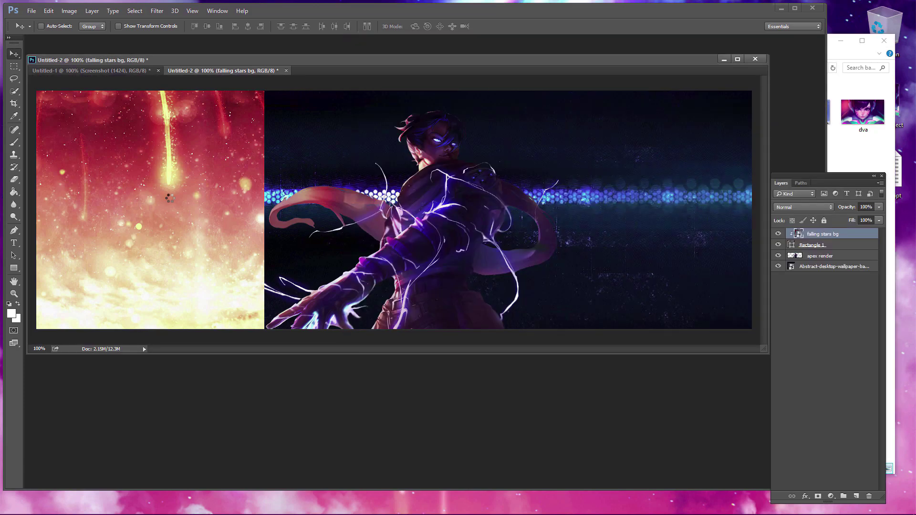
Place the mercy render over the falling stars background, scale and position it, and clip it to the left rectangle.
left_click_drag(215, 122, 264, 123)
left_click_drag(144, 222, 145, 203)
key("Return")
right_click(814, 234)
left_click(769, 283)
Draw a rectangle about 488 by 525 px over the canvas's right part, and place the tera image above it.
key("u")
left_click_drag(758, 88, 524, 337)
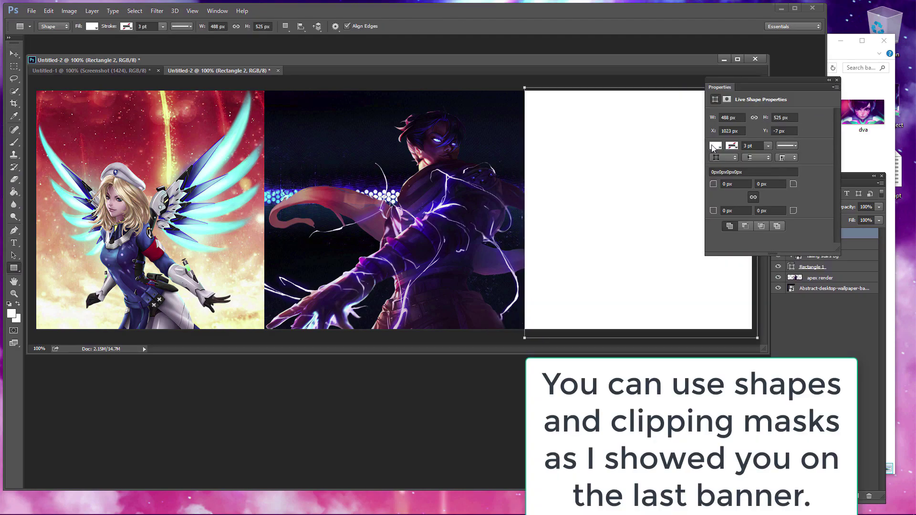
left_click(859, 143)
left_click_drag(645, 242, 701, 253)
key("Return")
Place the ahri render above the tera image, scale it to 151.27%, and clip it to the right rectangle.
left_click(842, 153)
left_click_drag(509, 170, 364, 92)
left_click_drag(530, 206, 579, 204)
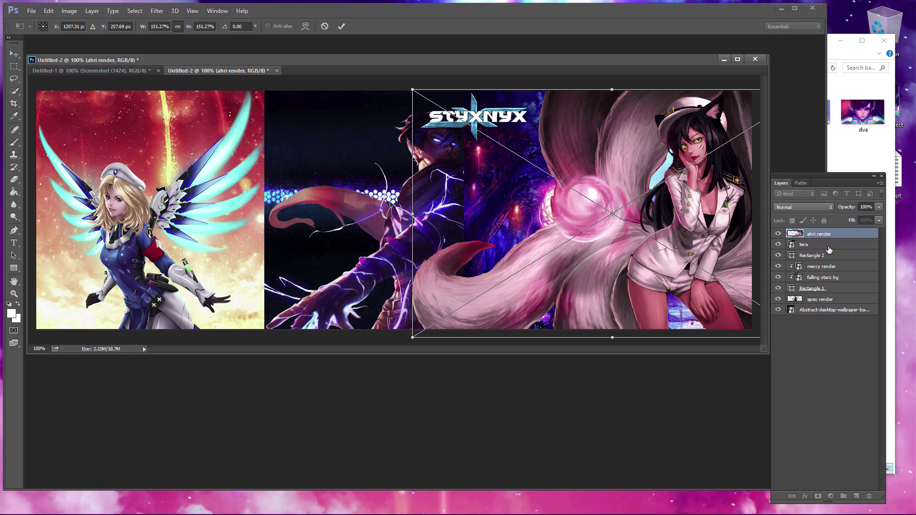
key("Return")
right_click(840, 234)
left_click(720, 282)
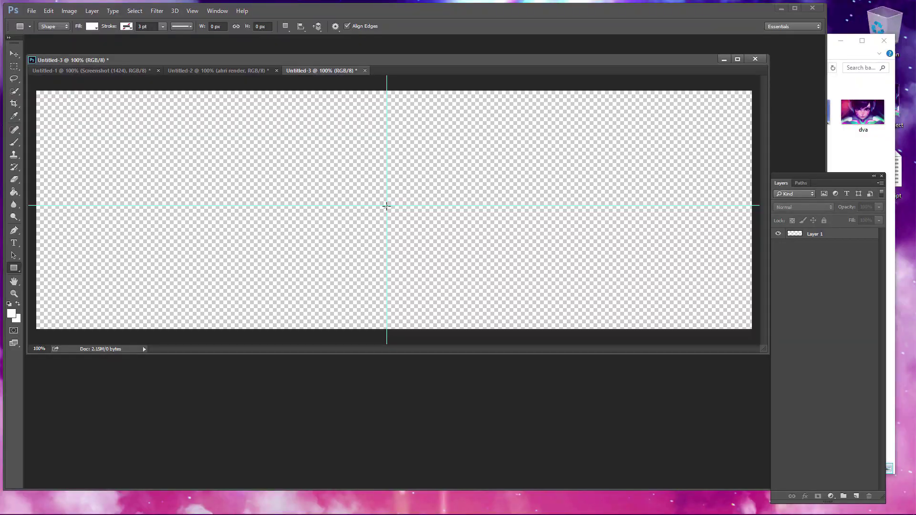
In the Untitled-3 document, draw a rectangle about 754 by 332 px covering the upper-left quadrant along the guides.
left_click_drag(387, 206, 27, 47)
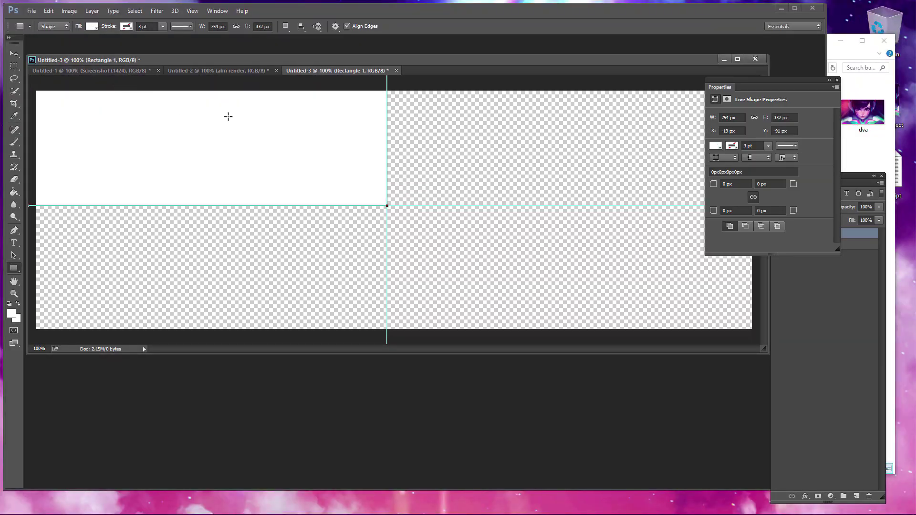
left_click(836, 81)
Place the zero two image at 69.24% scale, centred at X 498.50 px and Y 241 px, and clip it to Rectangle 1.
left_click(834, 60)
left_click_drag(700, 236, 106, 151)
left_click_drag(503, 259, 370, 217)
left_click_drag(51, 287, 24, 334)
left_click_drag(286, 120, 287, 172)
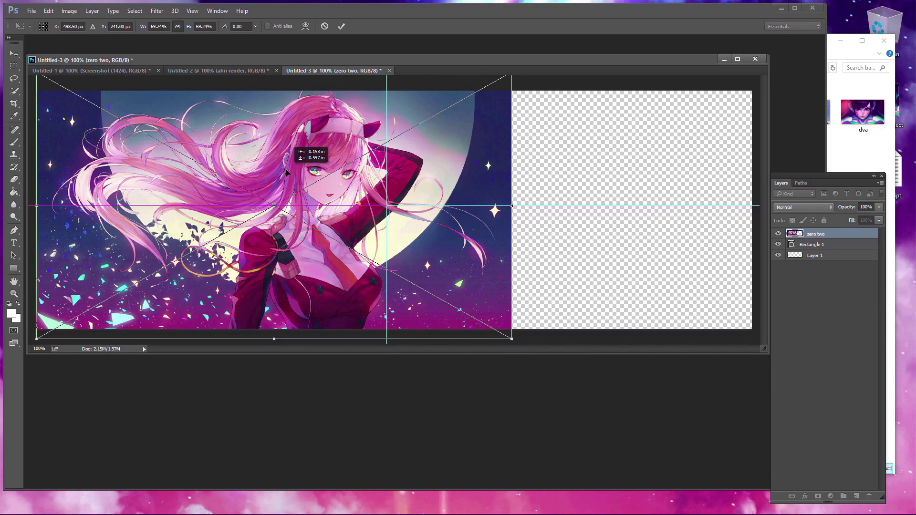
key("Return")
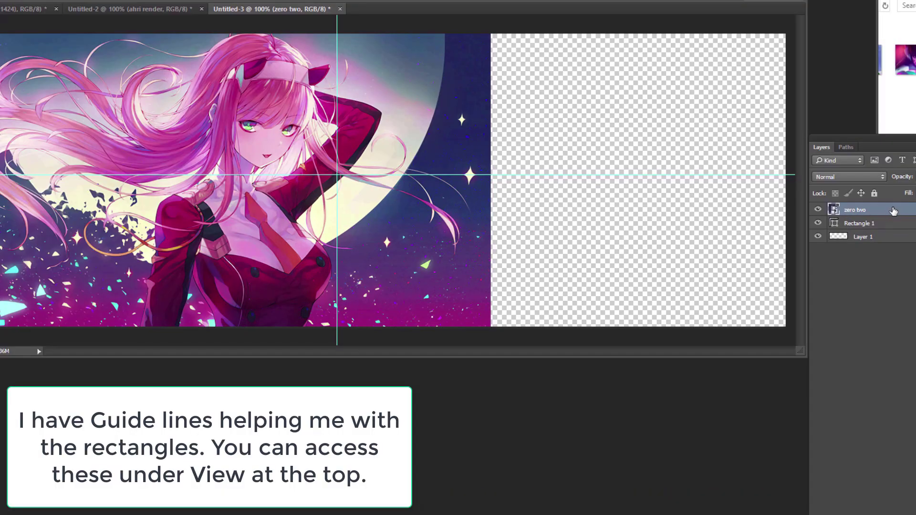
right_click(894, 210)
left_click(835, 262)
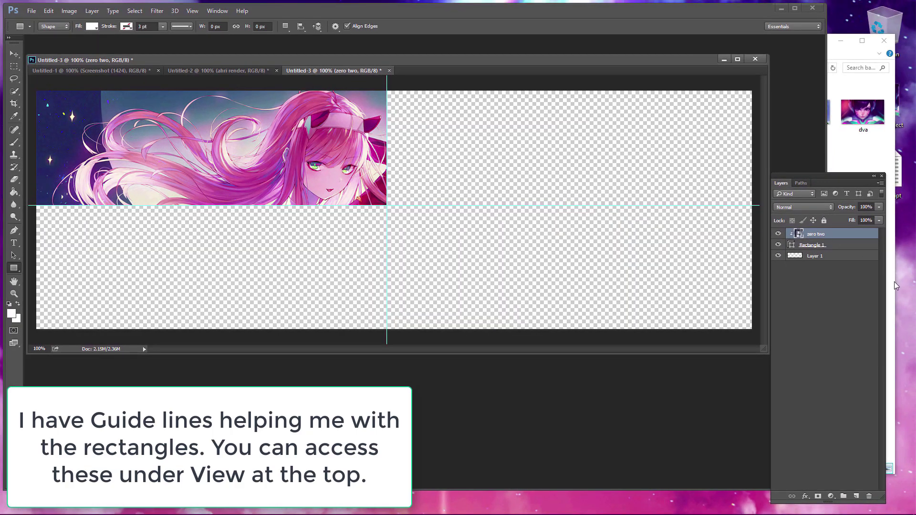
Draw a rectangle about 835 by 357 px over the lower-right quadrant, and place the holo image clipped to it.
left_click(893, 293)
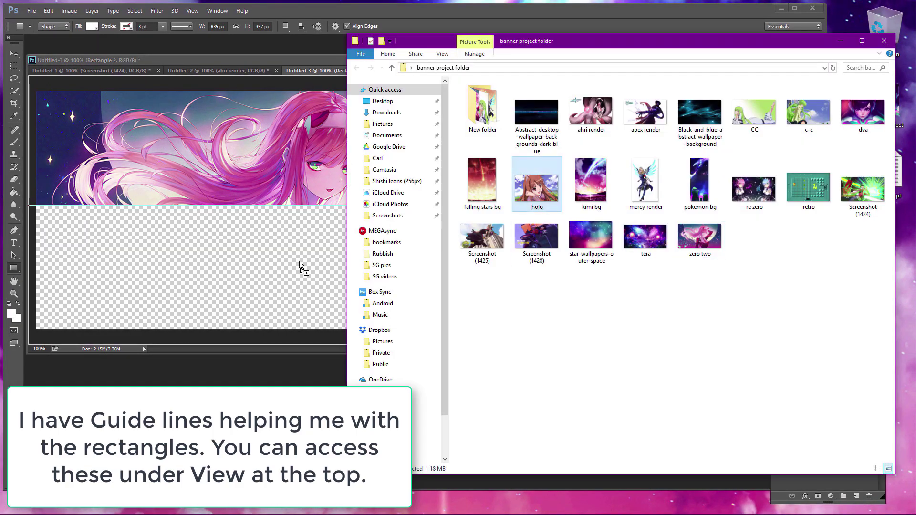
left_click_drag(537, 187, 562, 209)
right_click(828, 234)
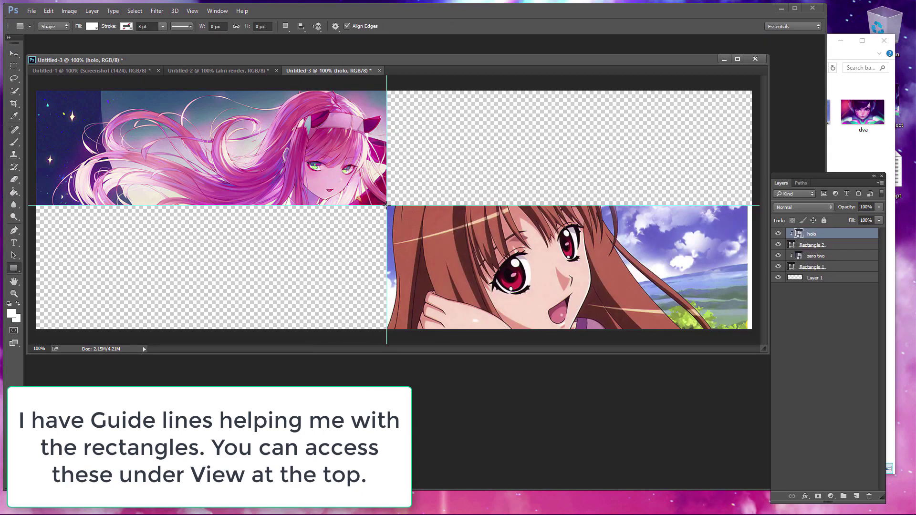
Draw a rectangle over the lower-left quadrant, and place the re zero image clipped to it with the blue-haired character in view.
left_click_drag(387, 206, 36, 329)
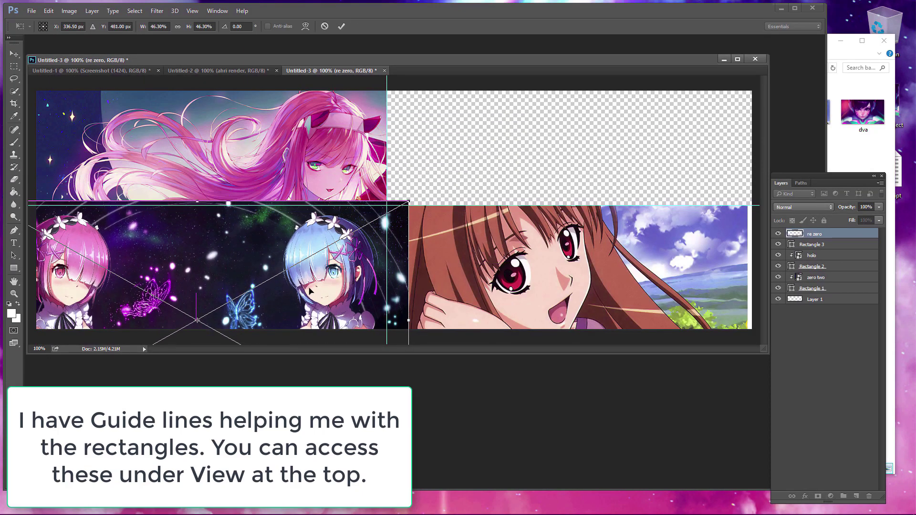
left_click_drag(310, 291, 319, 268)
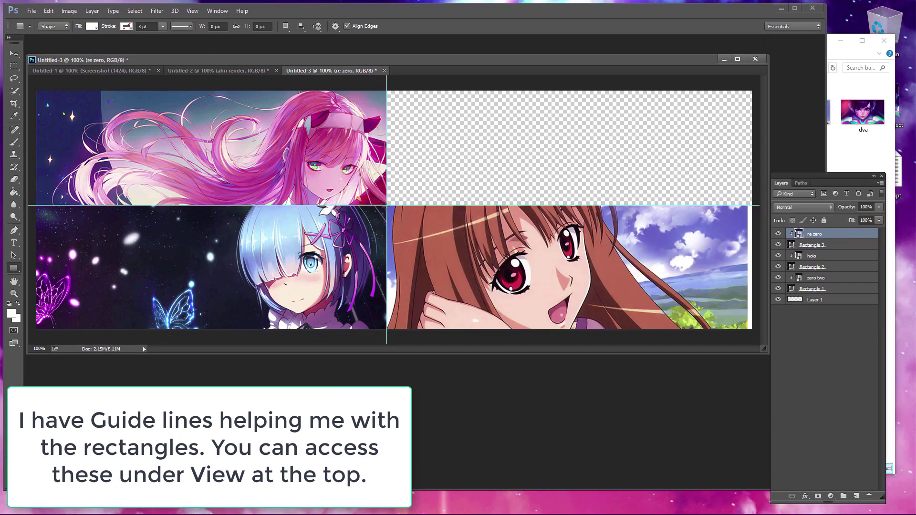
Draw a rectangle over the upper-right quadrant, and place the CC image clipped to it with the green-haired character in view.
left_click_drag(754, 112, 572, 177)
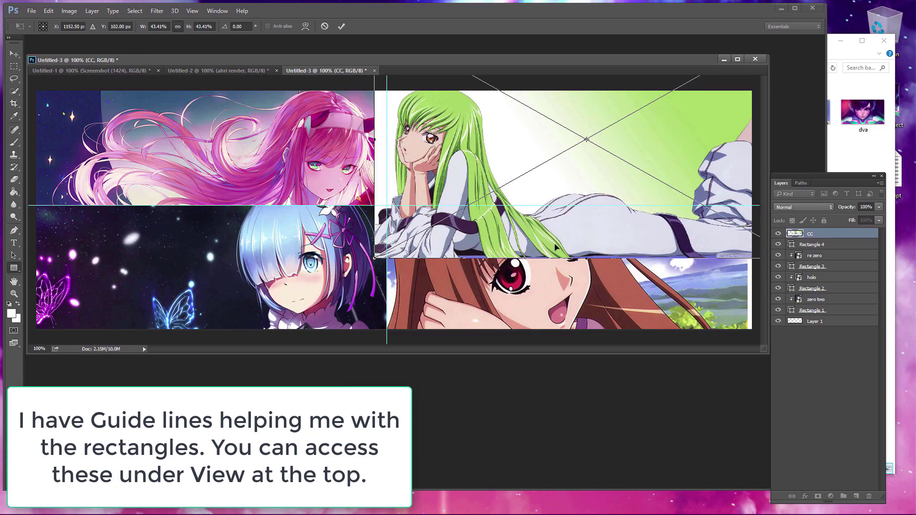
key("Return")
key("ctrl+alt+g")
key("v")
left_click_drag(472, 154, 466, 180)
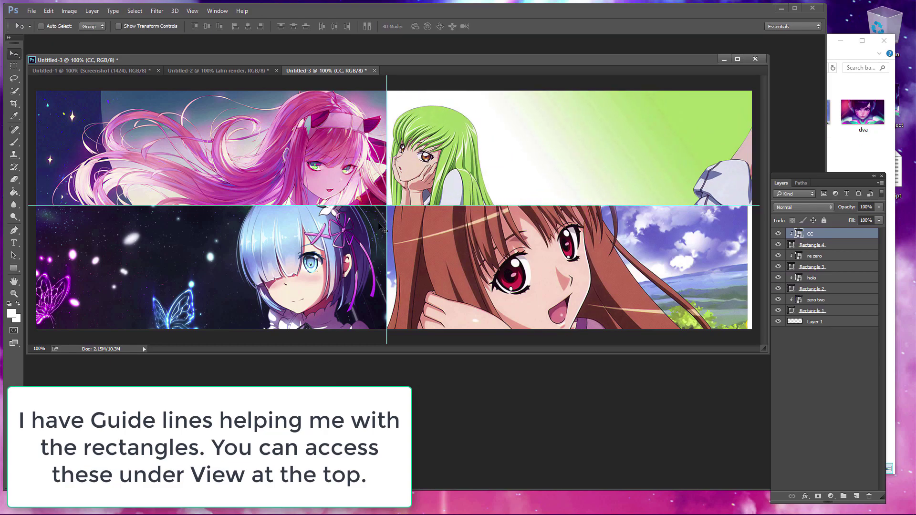
key("ctrl+t")
left_click_drag(760, 223, 840, 287)
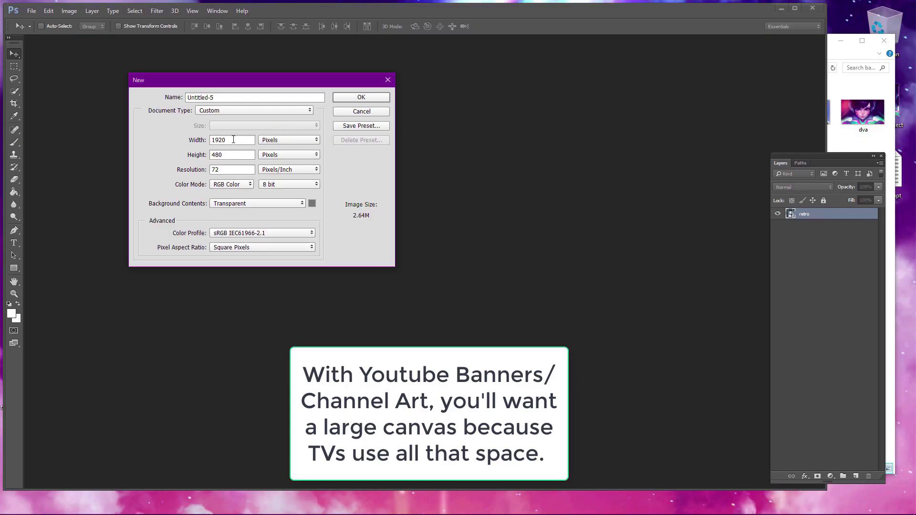
Create a new transparent document 2560 px wide and 1440 px high for YouTube channel art.
double_click(234, 140)
type("2560")
key("Tab")
type("1440")
key("Return")
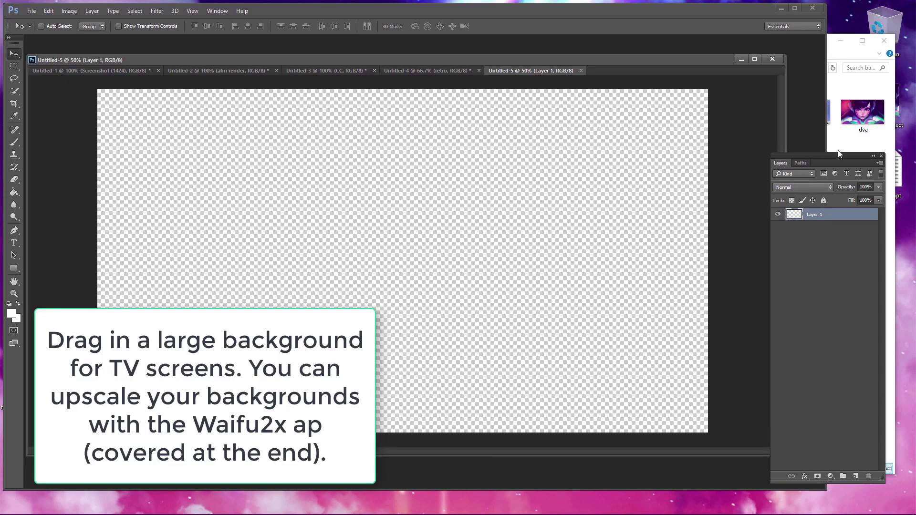
Place the falling stars bg image so that it fills the whole canvas as the background.
left_click_drag(799, 155, 739, 149)
left_click(864, 286)
left_click_drag(482, 184, 81, 81)
left_click(178, 26)
left_click(14, 53)
key("Return")
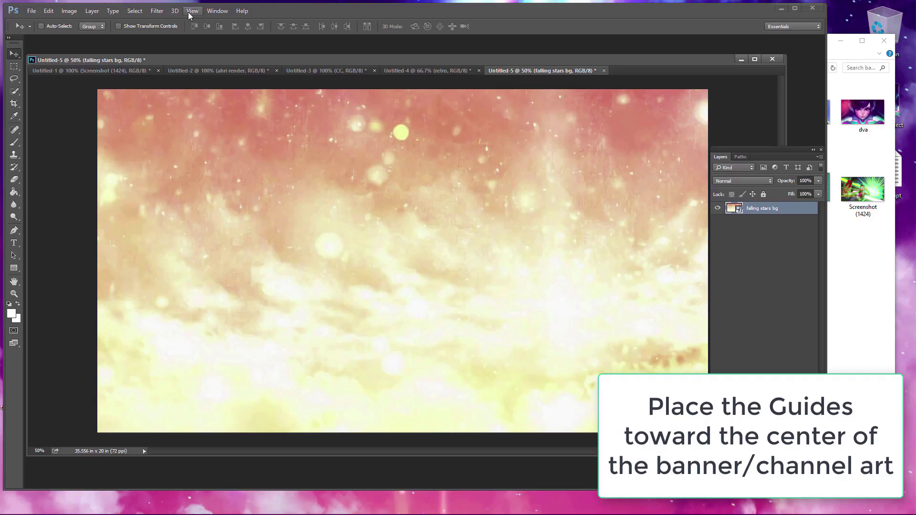
Add a horizontal guide at the 10 in position.
left_click(193, 11)
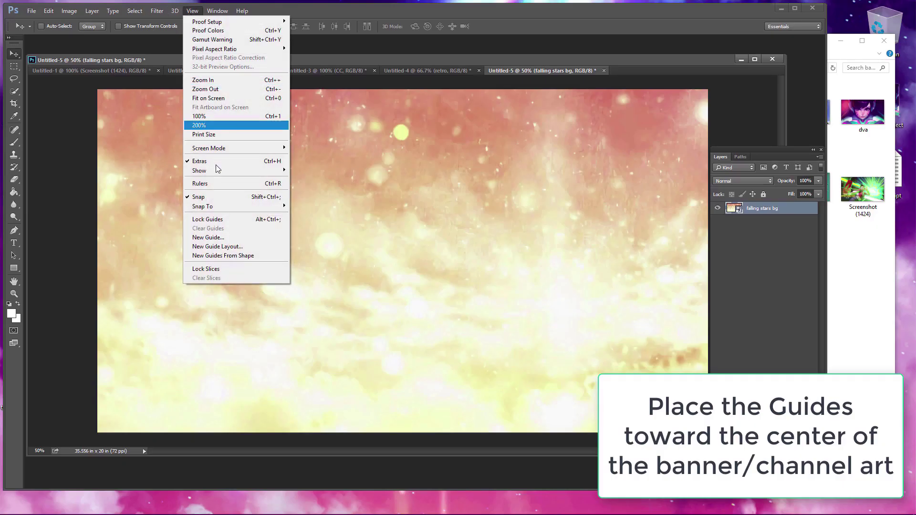
left_click(256, 237)
left_click(452, 203)
type("10")
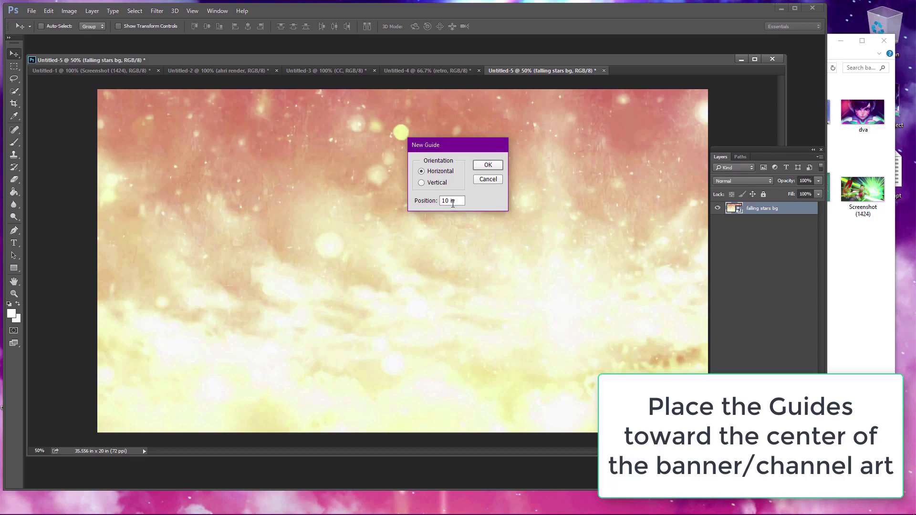
key("Return")
Add a vertical guide near the middle of the canvas width, crossing the horizontal guide.
key("alt+v")
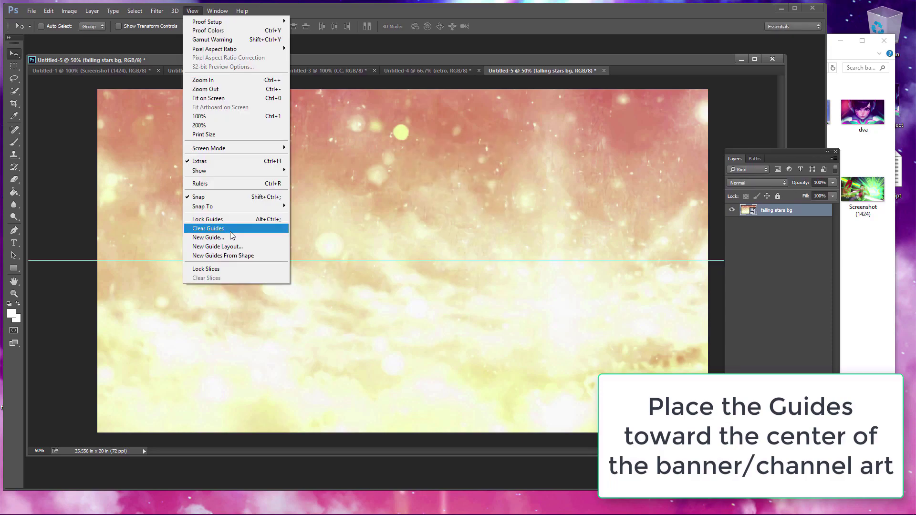
left_click(243, 236)
key("alt+v")
left_click(445, 200)
type("8")
key("Return")
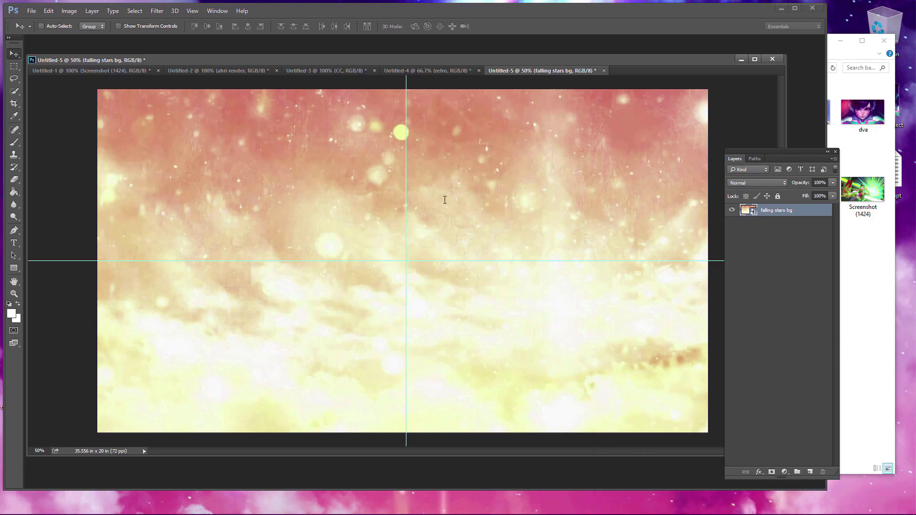
Place the mercy render at 54.94% scale, centred at X 1597 px and Y 936 px, with her face just beside the guide crossing.
key("alt+Tab")
left_click_drag(389, 244, 286, 239)
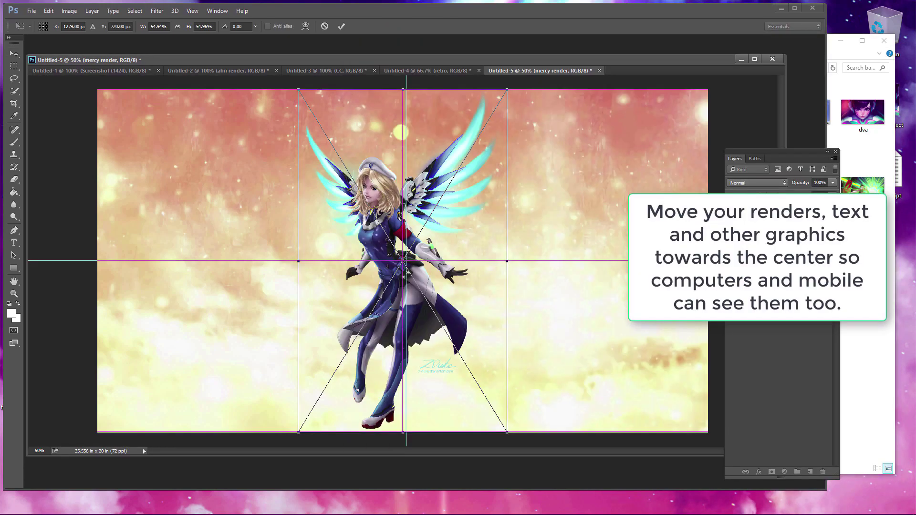
left_click_drag(444, 201, 463, 217)
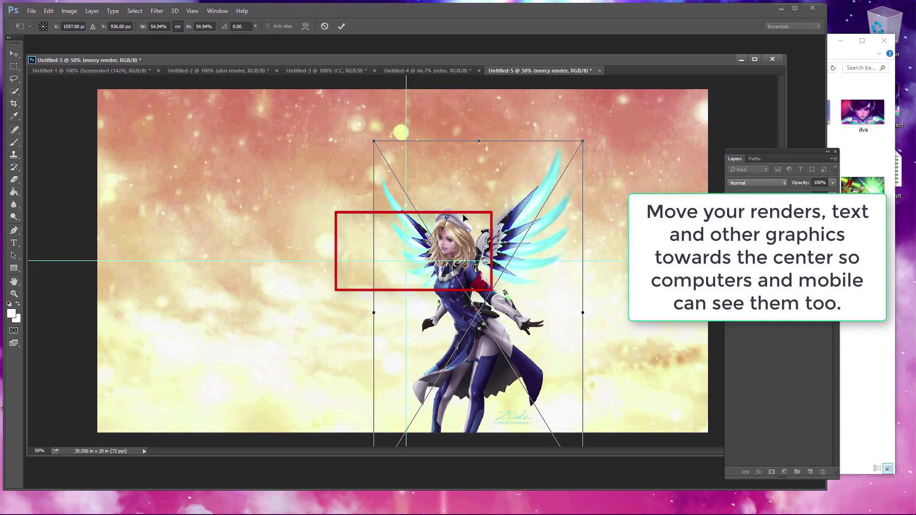
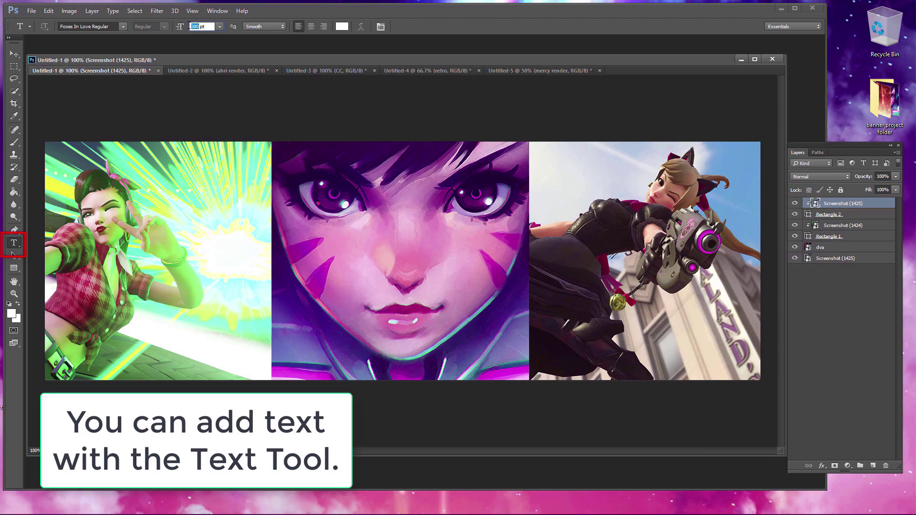
In the Untitled-1 banner, add the text "Love, D.Va" at 80 pt and move it over the green picture.
type("80")
key("Return")
left_click(558, 172)
type("Love, Dv")
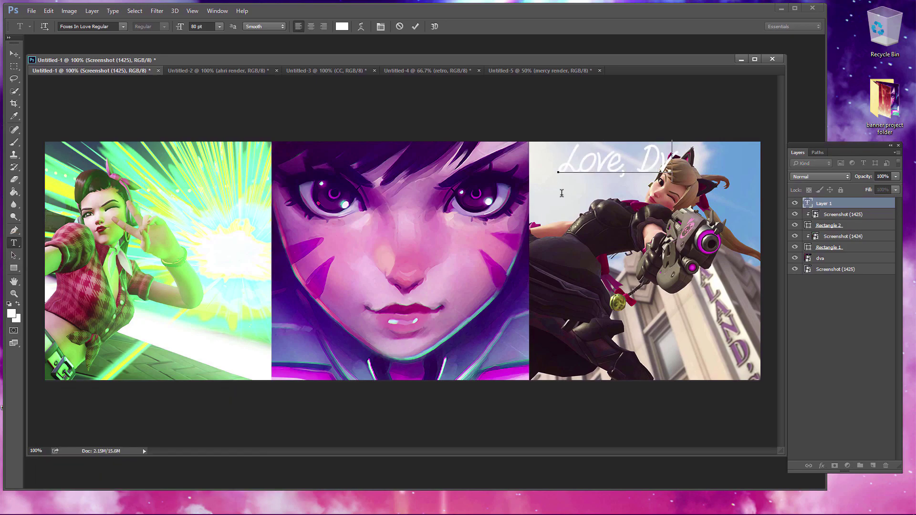
key("BackSpace")
type(".va")
left_click_drag(670, 158, 667, 156)
key("BackSpace")
type("V")
left_click(14, 53)
left_click_drag(631, 205, 197, 210)
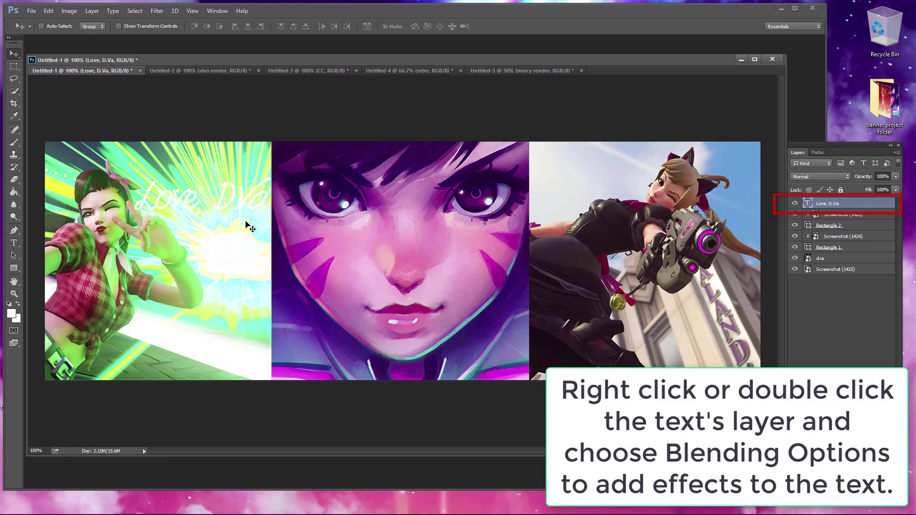
Add an Outer Glow and a Drop Shadow to the "Love, D.Va" text layer, setting the shadow's opacity to 100%.
double_click(864, 206)
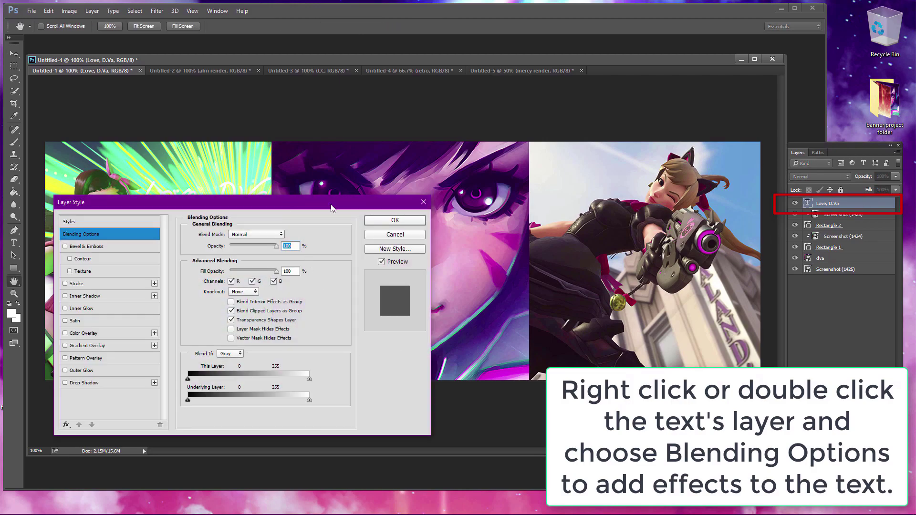
left_click_drag(332, 208, 588, 147)
left_click(406, 311)
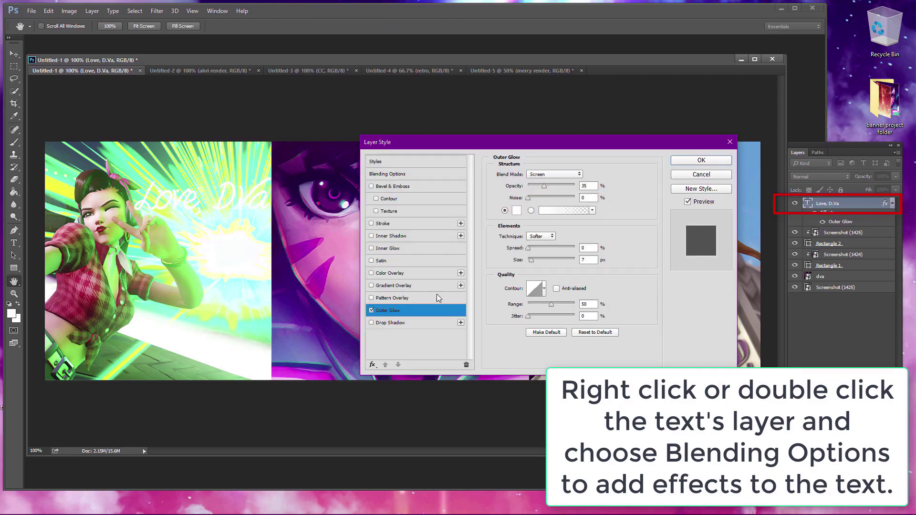
left_click(372, 323)
left_click(399, 325)
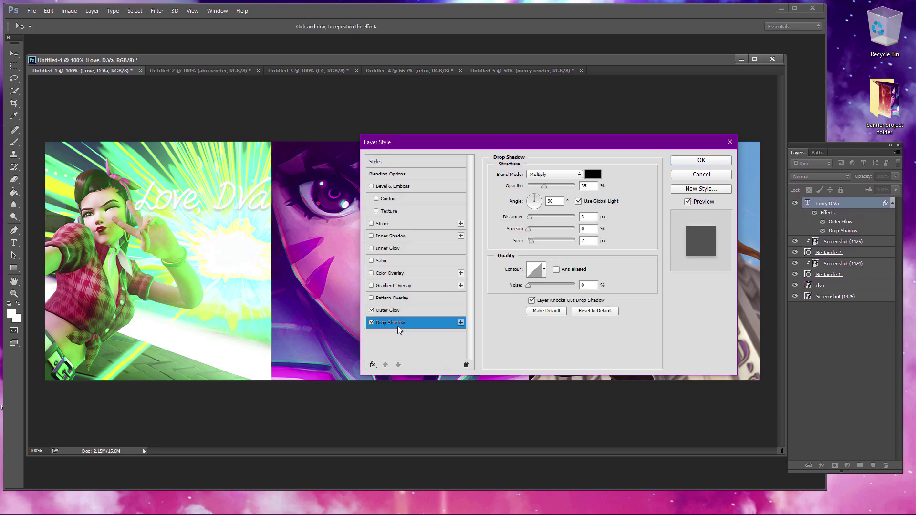
left_click_drag(563, 186, 592, 185)
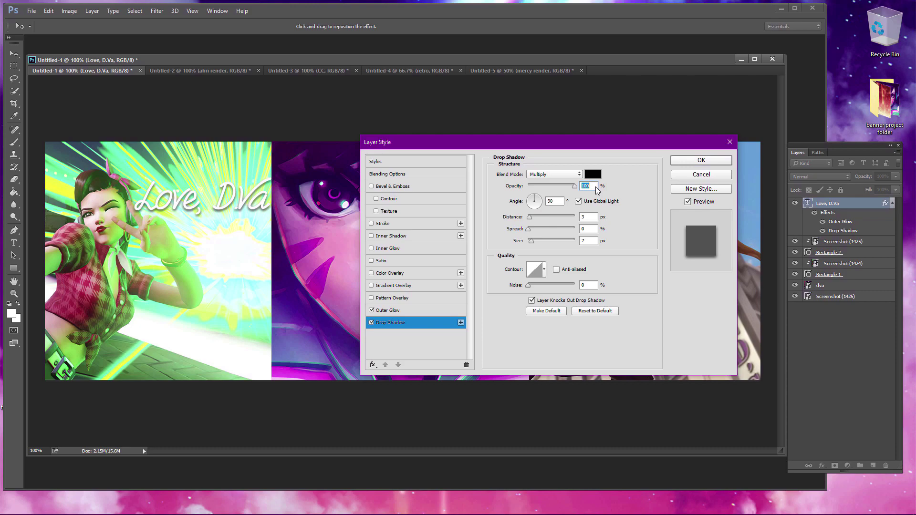
Try red ff0000, green and blue as the text's outer glow colour, applying blue 1e00ff.
left_click(426, 313)
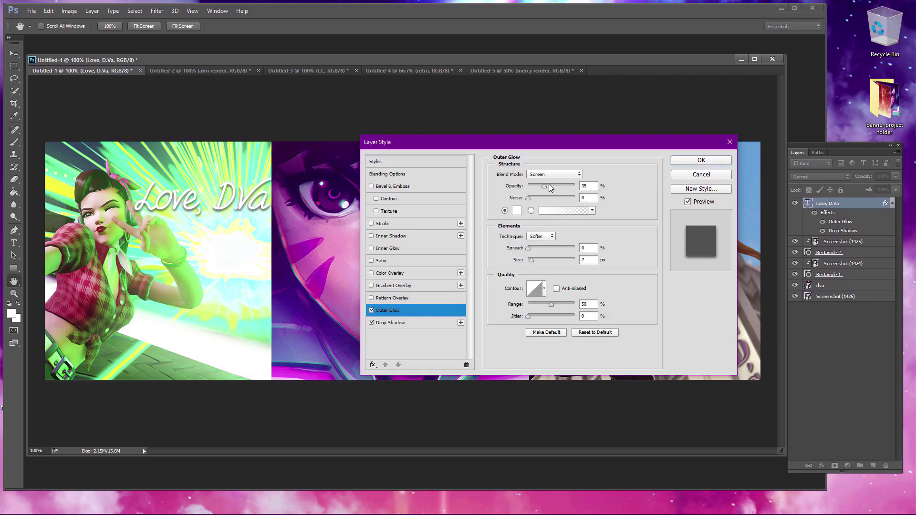
left_click(515, 213)
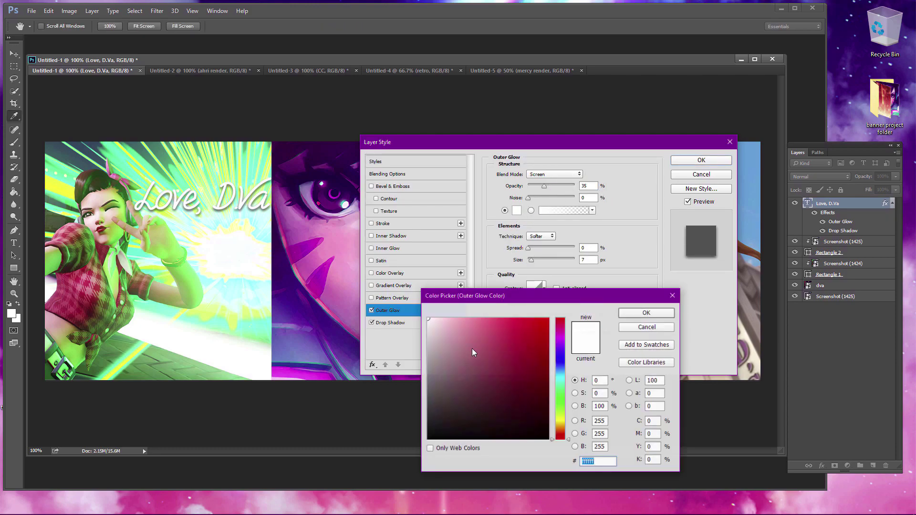
type("ff0000")
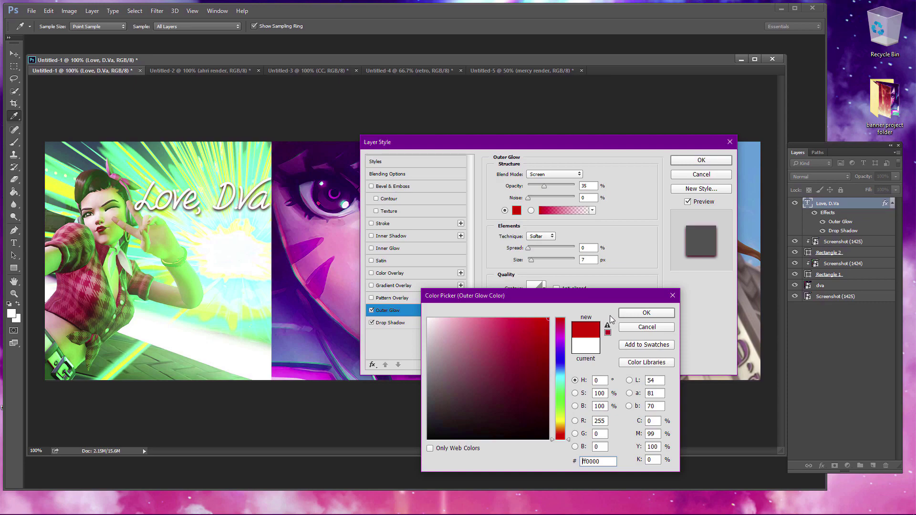
left_click(561, 397)
left_click(514, 323)
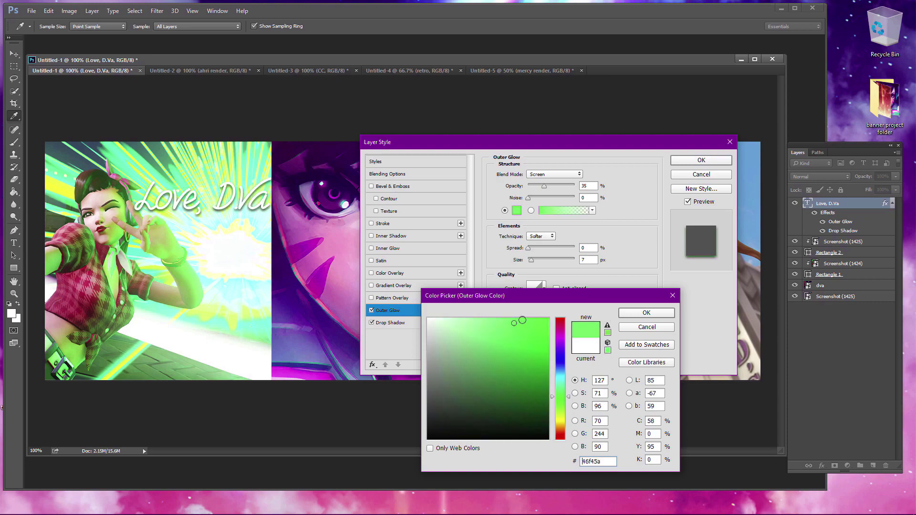
left_click(560, 357)
left_click(549, 318)
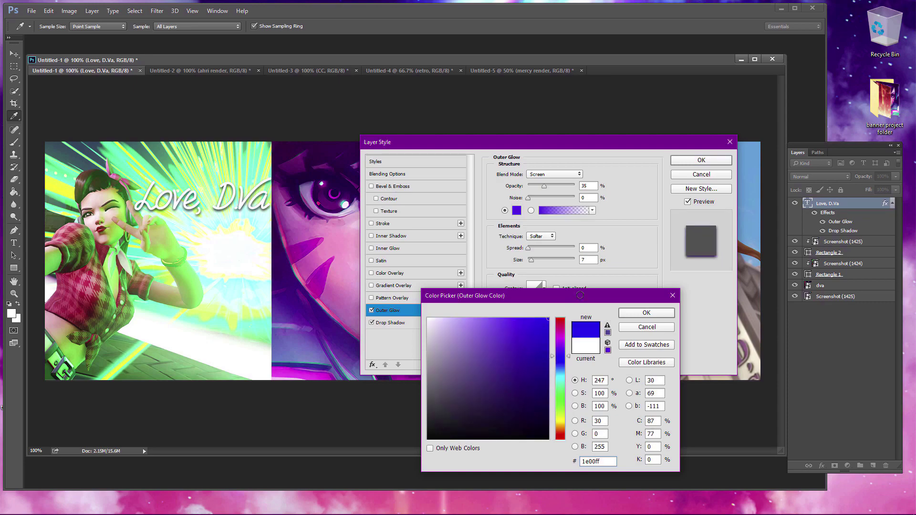
left_click(662, 311)
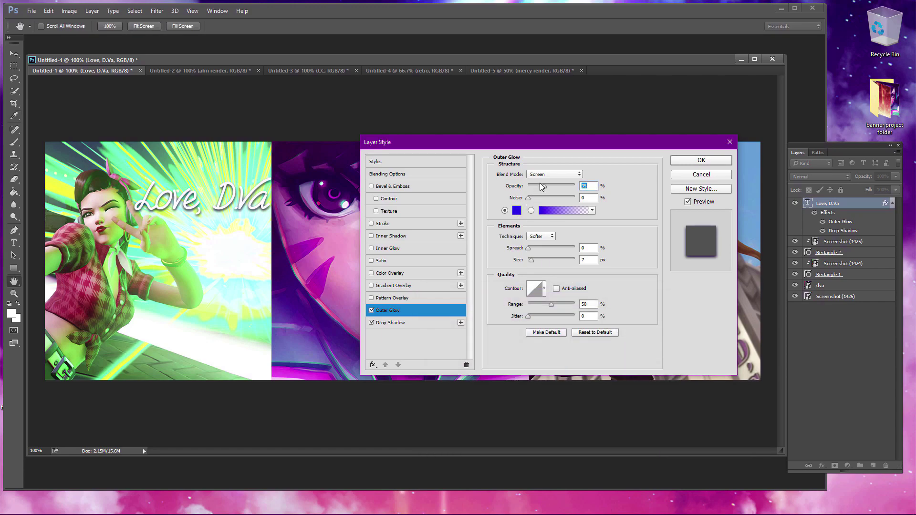
Set the text's outer glow opacity to 87% and its colour to purple c000ff.
left_click_drag(545, 186, 570, 191)
left_click(517, 211)
left_click(561, 344)
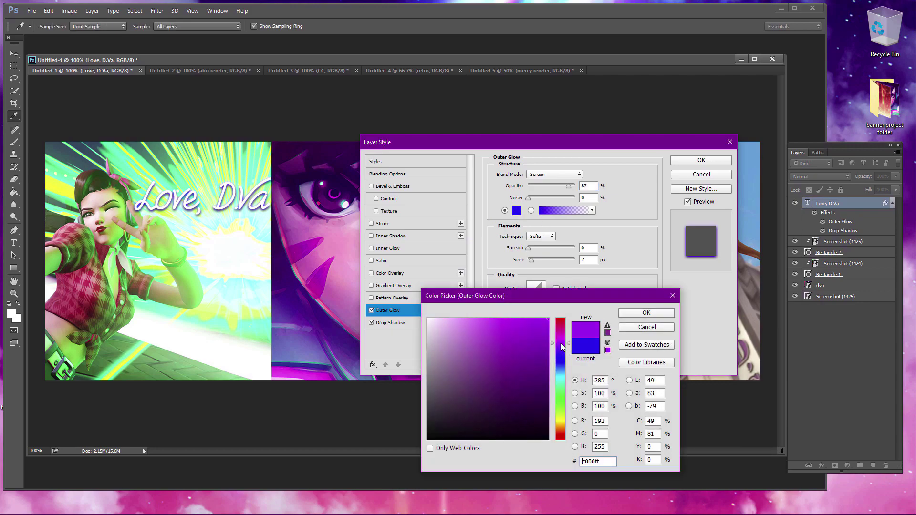
left_click(648, 317)
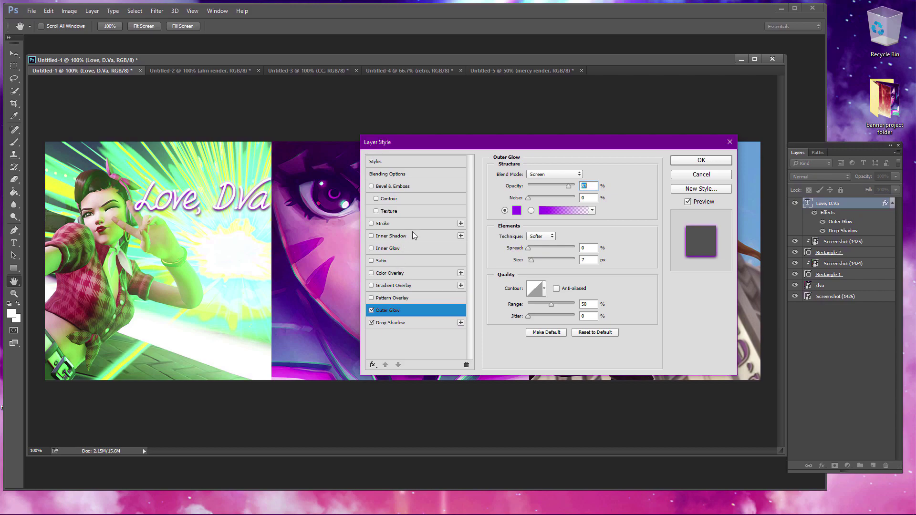
Add a Bevel & Emboss effect to the text, apply the layer style, and move the text toward the right-hand picture.
left_click(414, 186)
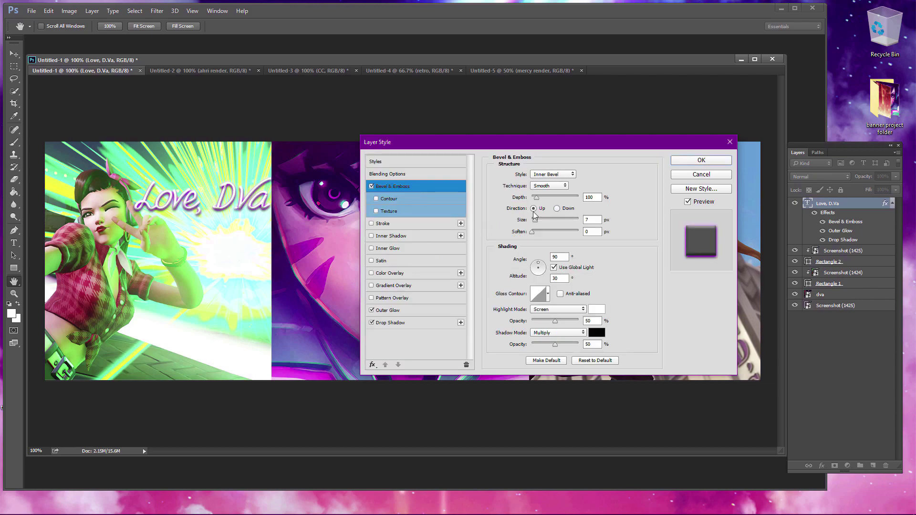
left_click(716, 164)
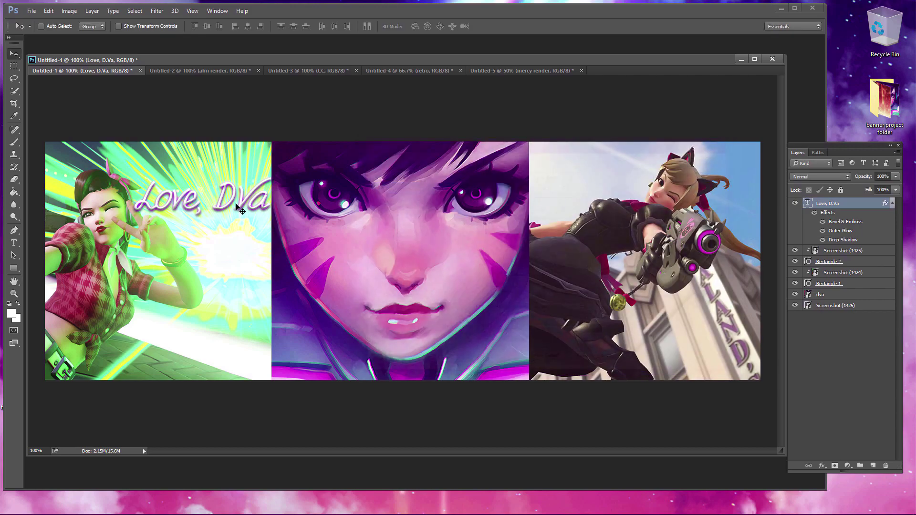
left_click_drag(216, 206, 584, 306)
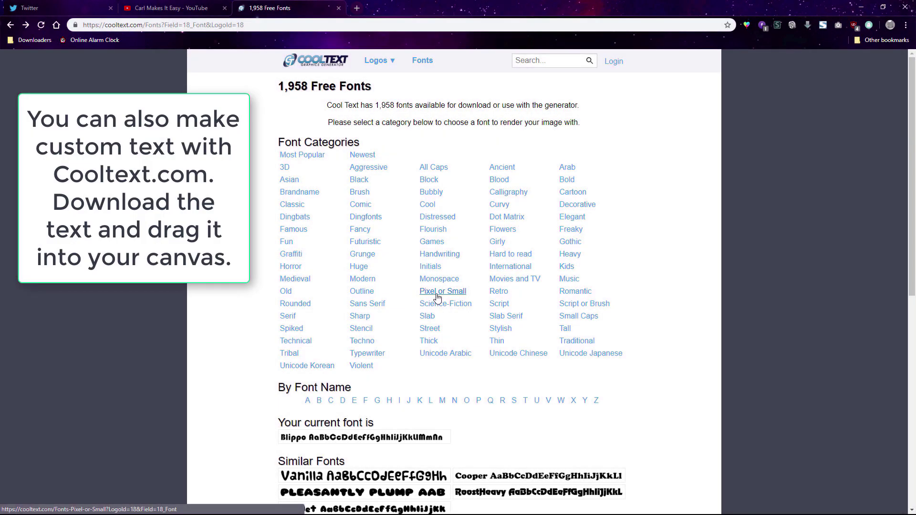
On the Cool Text site, choose the Adore64 font from the Pixel or Small category and set the logo text to "Retro Gaming".
left_click(438, 297)
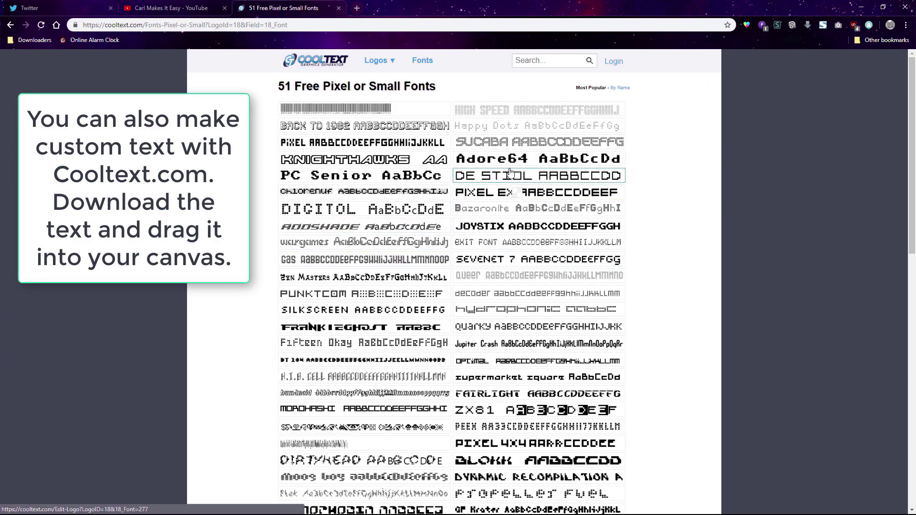
left_click(524, 162)
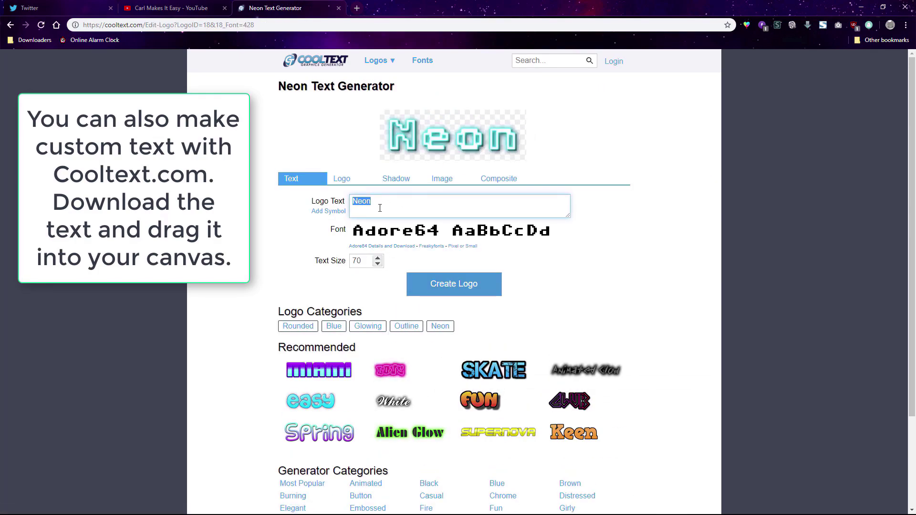
type("Retro Gaming")
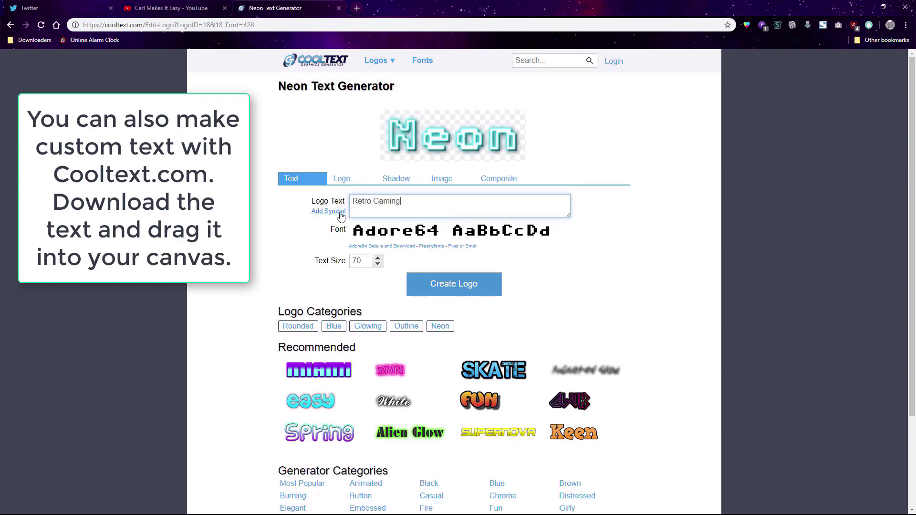
Set the neon logo's glow colour to magenta #F024FF.
left_click(317, 185)
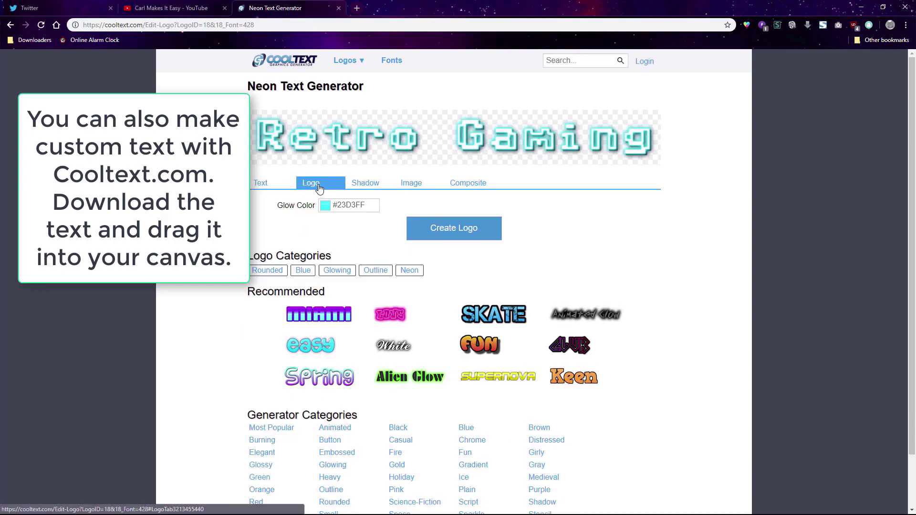
left_click(325, 206)
left_click(395, 223)
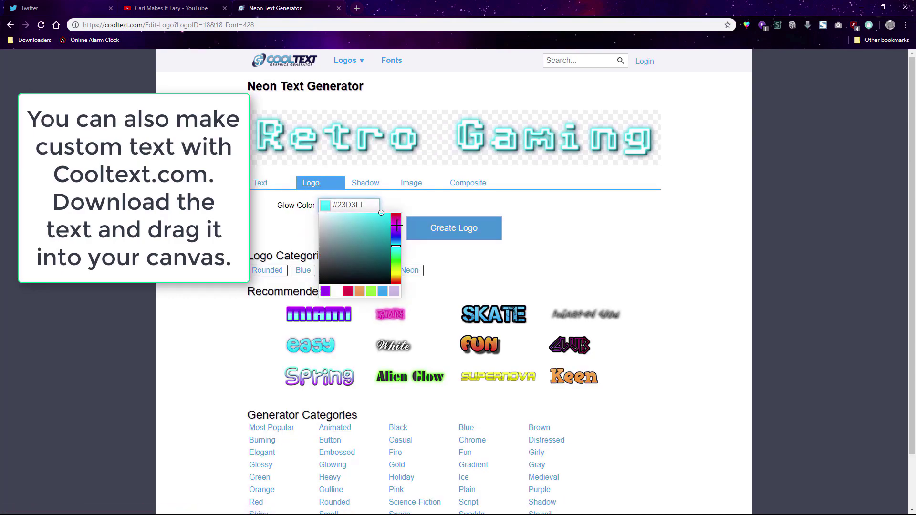
left_click(329, 209)
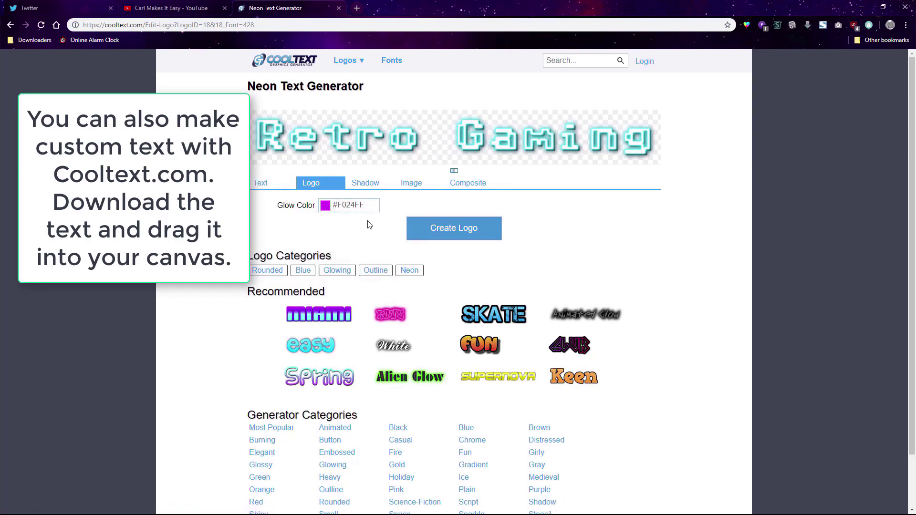
Set the neon logo's shadow type to No Shadow and create the logo.
left_click(376, 189)
left_click(338, 211)
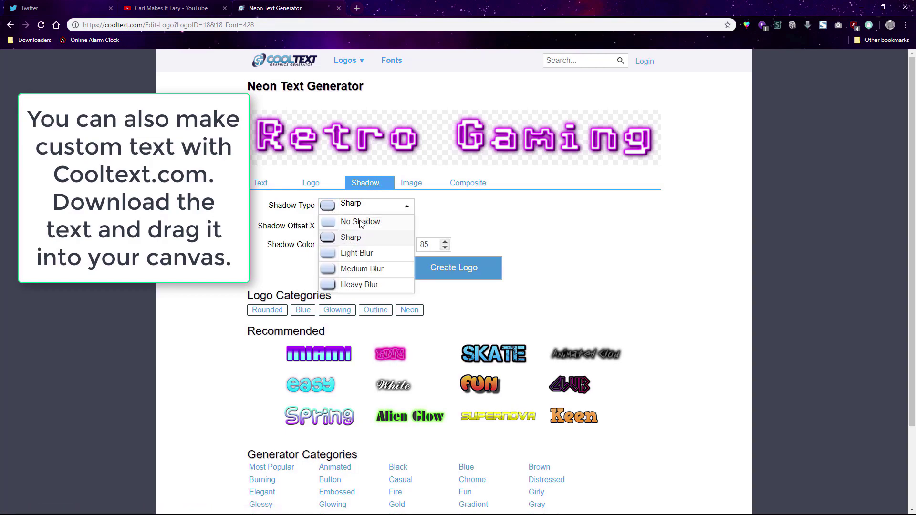
left_click(365, 220)
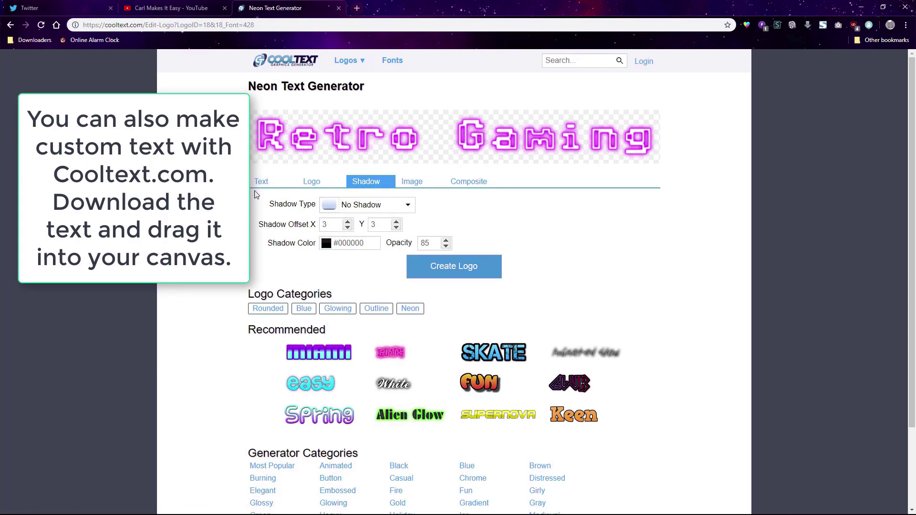
left_click(431, 276)
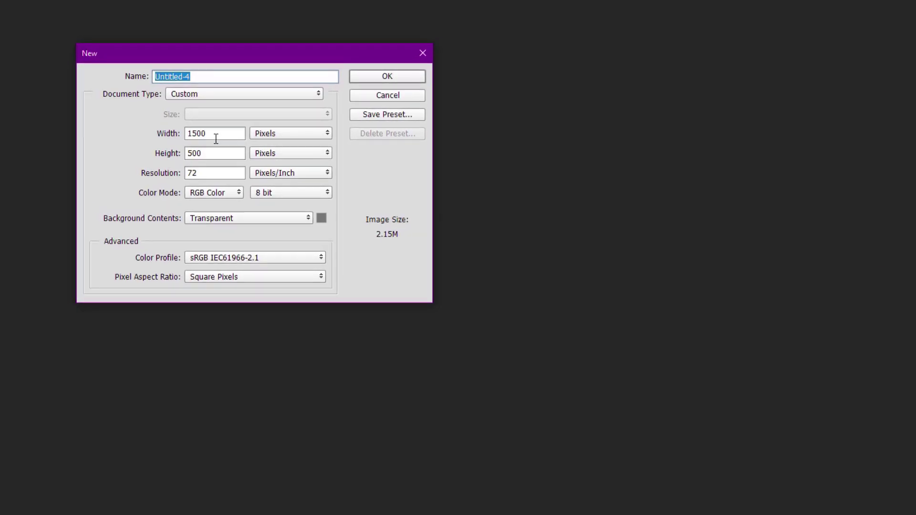
In Photoshop, create a new 1920 by 480 pixel document for the Twitch banner.
double_click(215, 137)
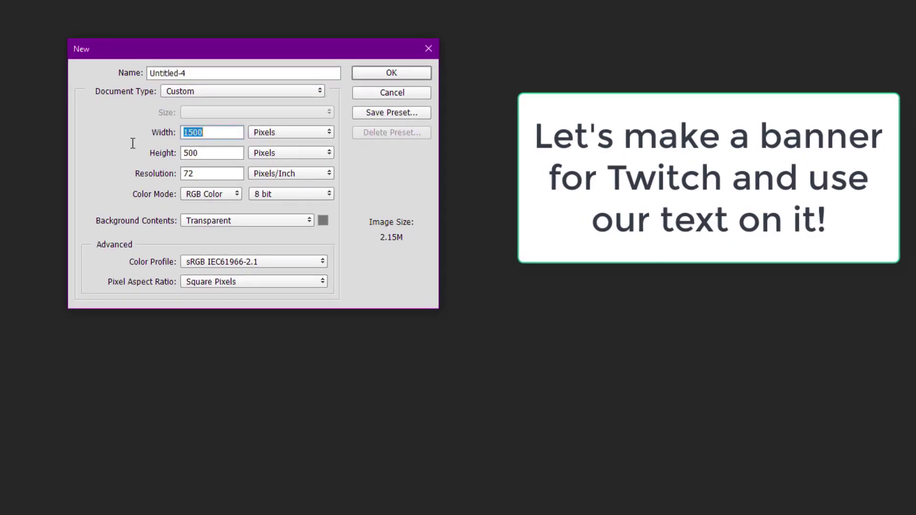
type("1920")
key("Tab")
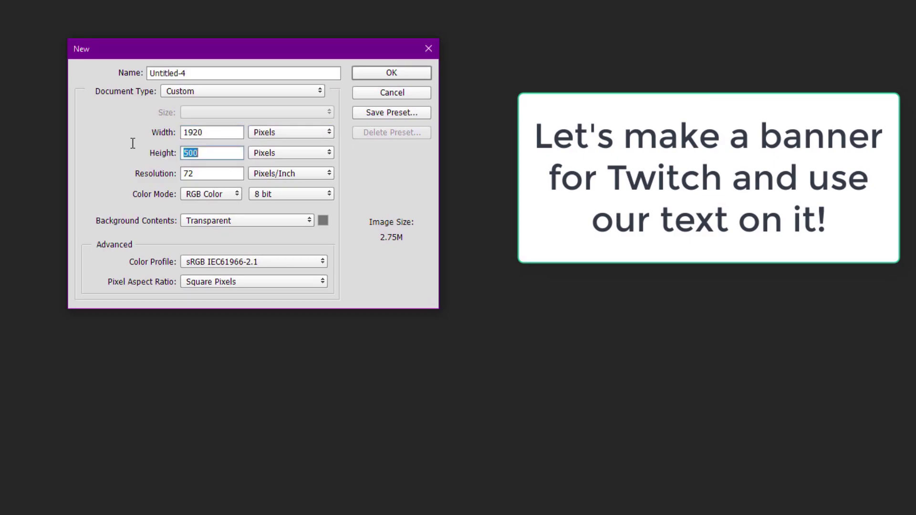
type("480")
key("Return")
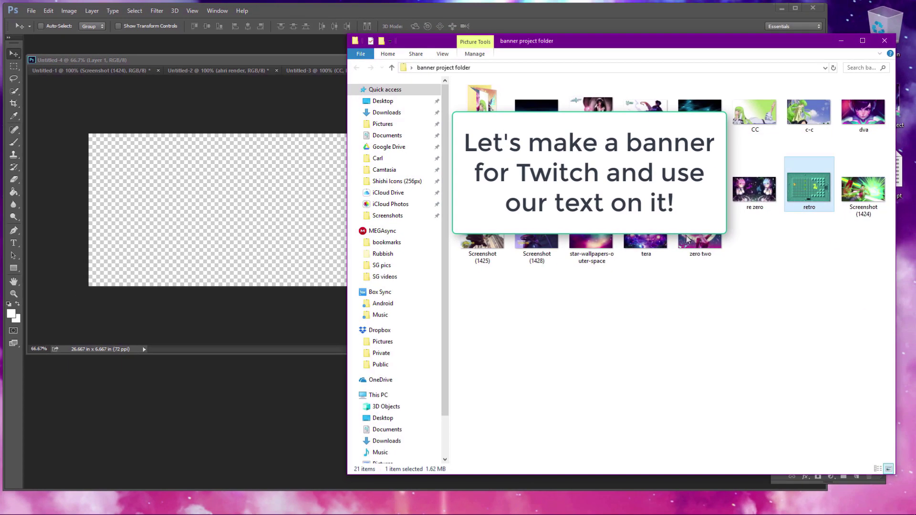
Place the retro image on the new canvas, enlarge it to cover the full banner width and adjust its position.
left_click_drag(849, 222, 440, 231)
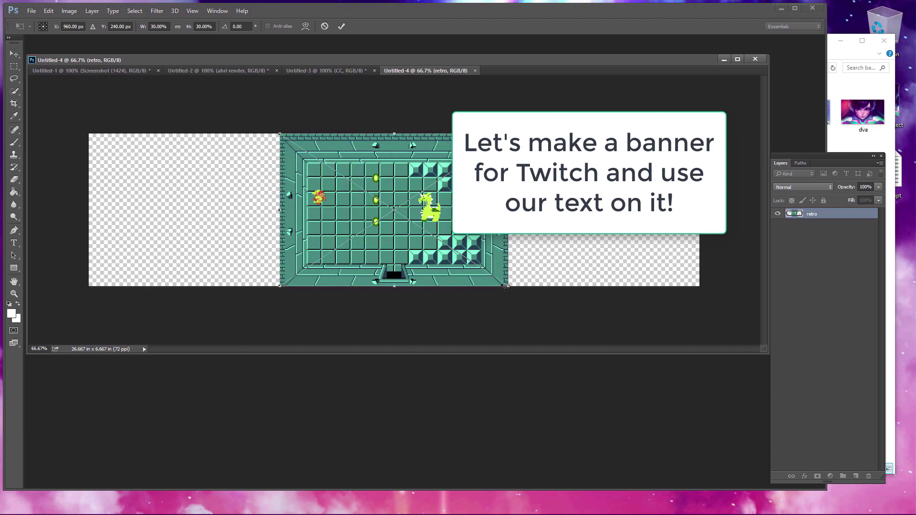
left_click_drag(227, 131, 86, 77)
left_click_drag(295, 353, 296, 423)
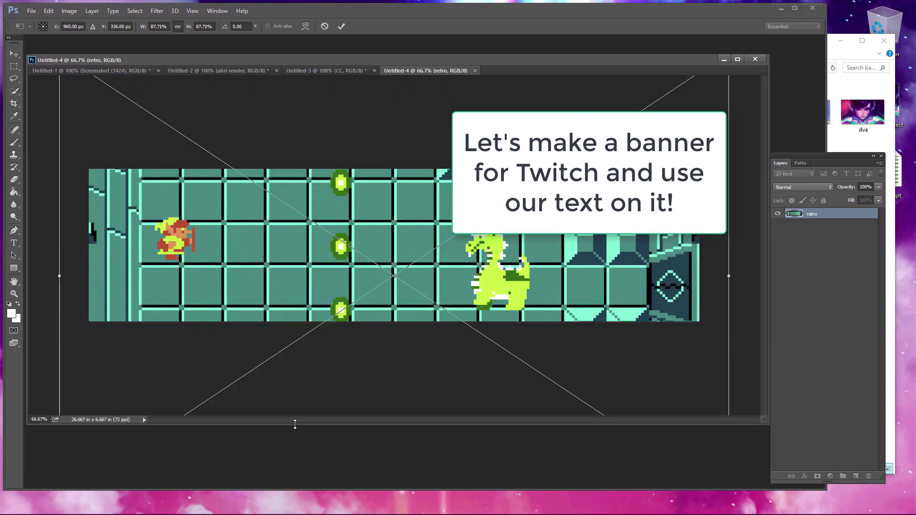
mouse_move(403, 347)
left_mouse_down()
mouse_move(421, 349)
mouse_move(393, 349)
left_mouse_up()
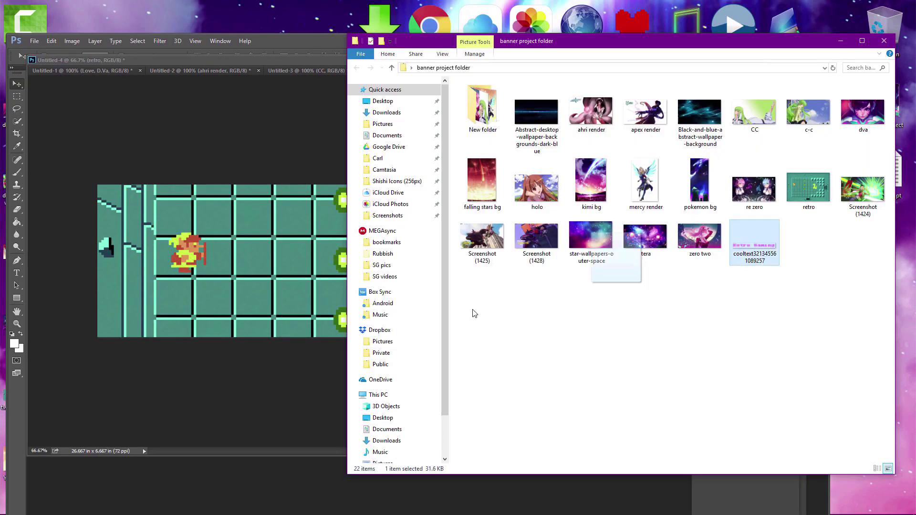
Place the downloaded Retro Gaming logo on the banner and apply a white outer glow to its layer.
left_click_drag(474, 314, 389, 221)
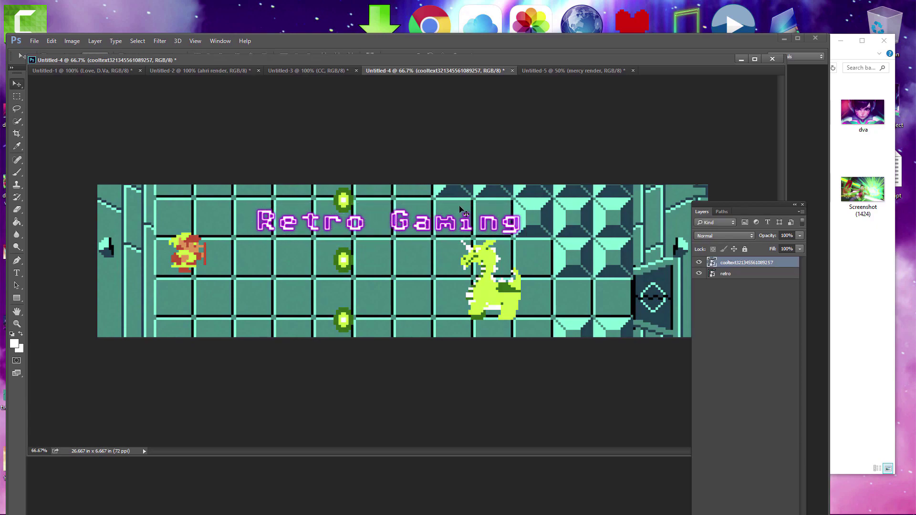
key("Return")
double_click(783, 267)
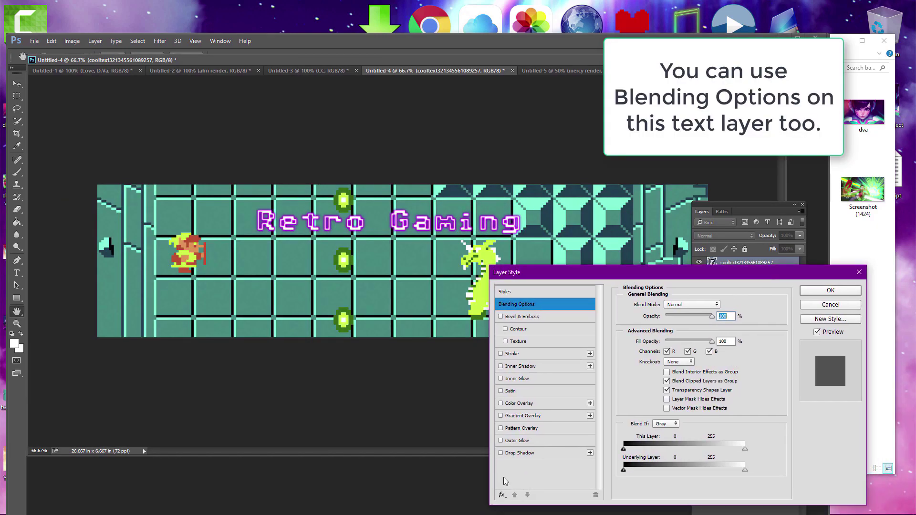
left_click(647, 342)
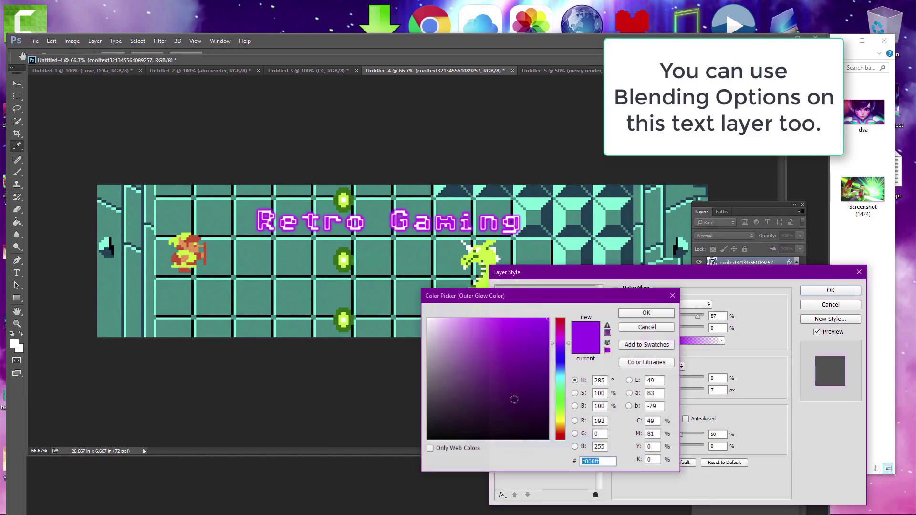
left_click_drag(501, 344, 406, 303)
left_click(640, 314)
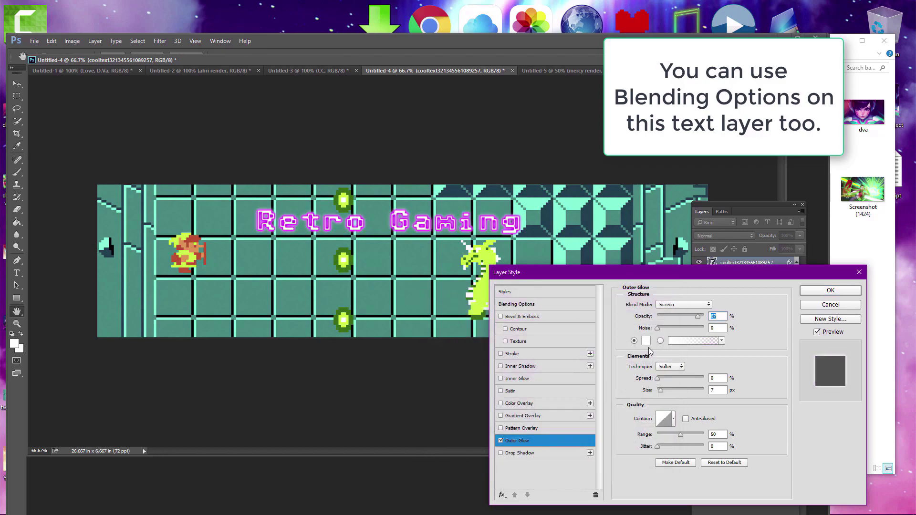
left_click(831, 291)
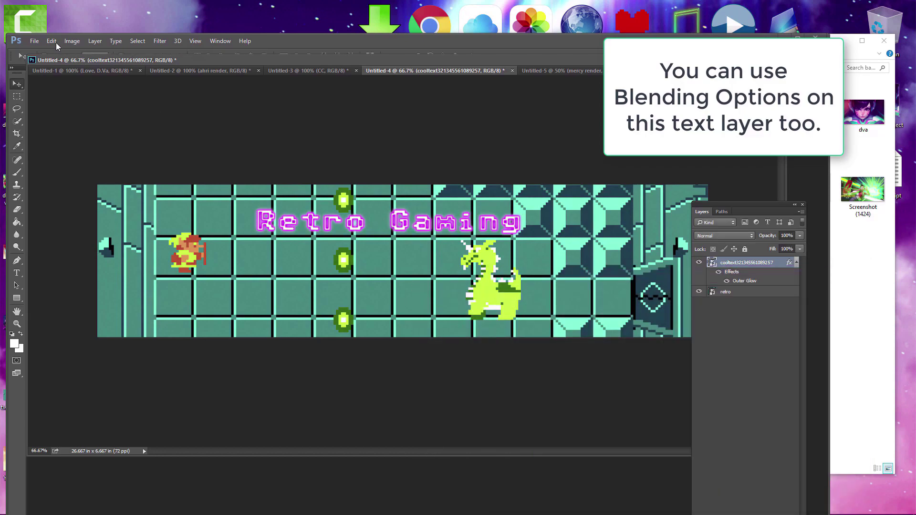
Enlarge the Retro Gaming logo with a free transform, link its width and height, and reposition it on the banner.
left_click(51, 41)
left_click(77, 228)
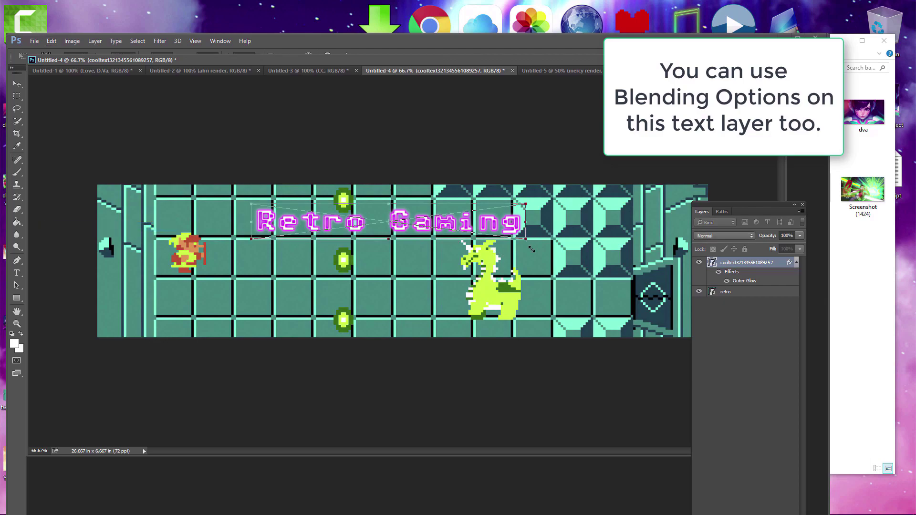
left_click_drag(532, 249, 514, 309)
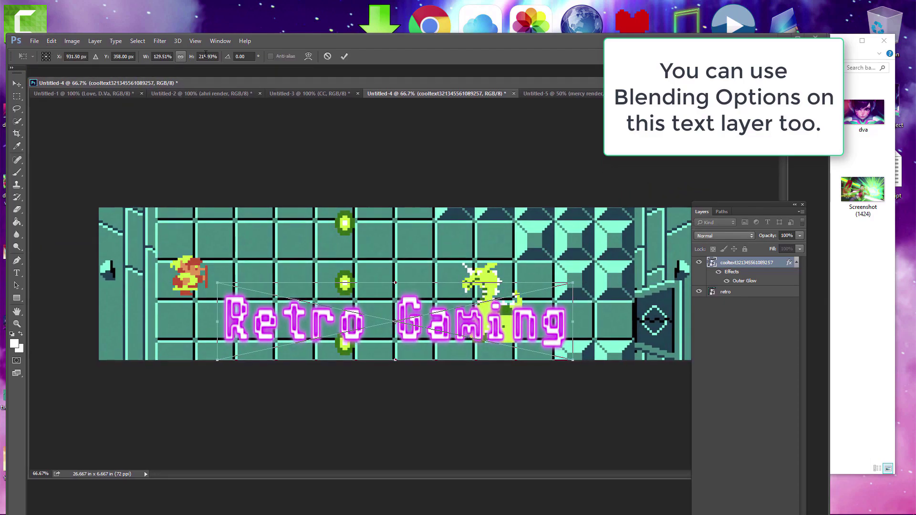
left_click(180, 56)
left_click_drag(418, 312, 414, 239)
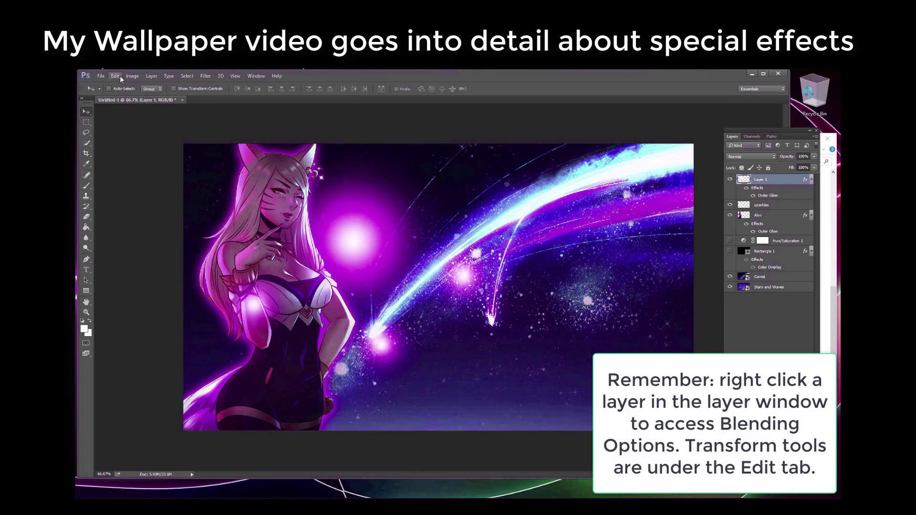
Free-transform the glowing orbs on Layer 1 of the comet wallpaper.
left_click(116, 76)
left_click(144, 232)
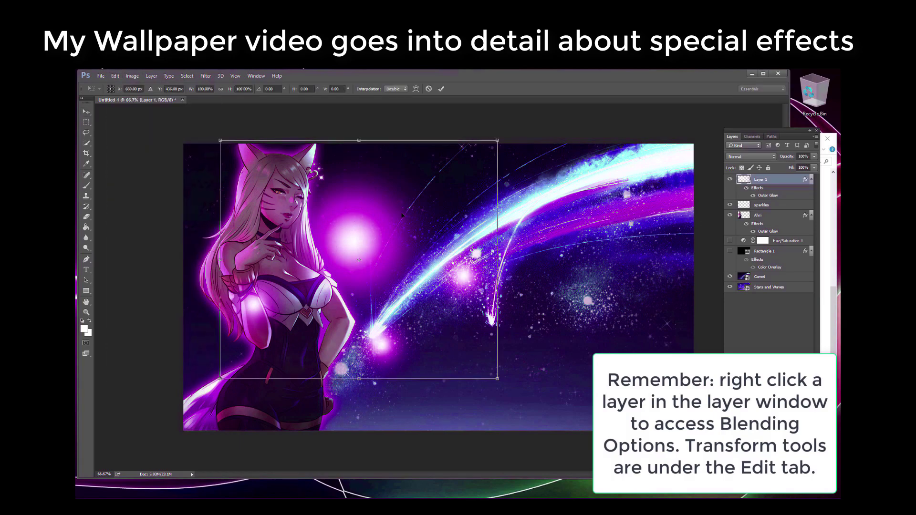
left_click_drag(506, 235, 364, 341)
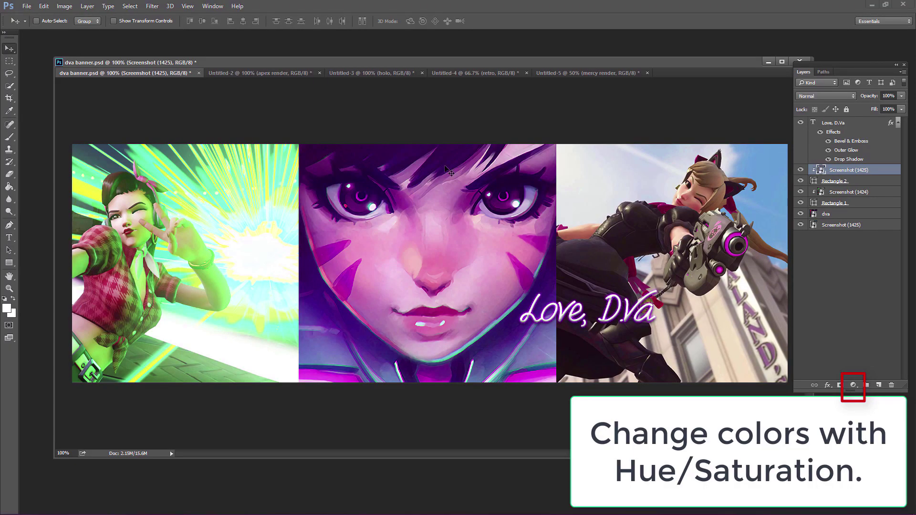
Add a Hue/Saturation adjustment layer to the dva banner, apply the Cyanotype preset and shift its sliders to a teal green tint.
left_click(853, 385)
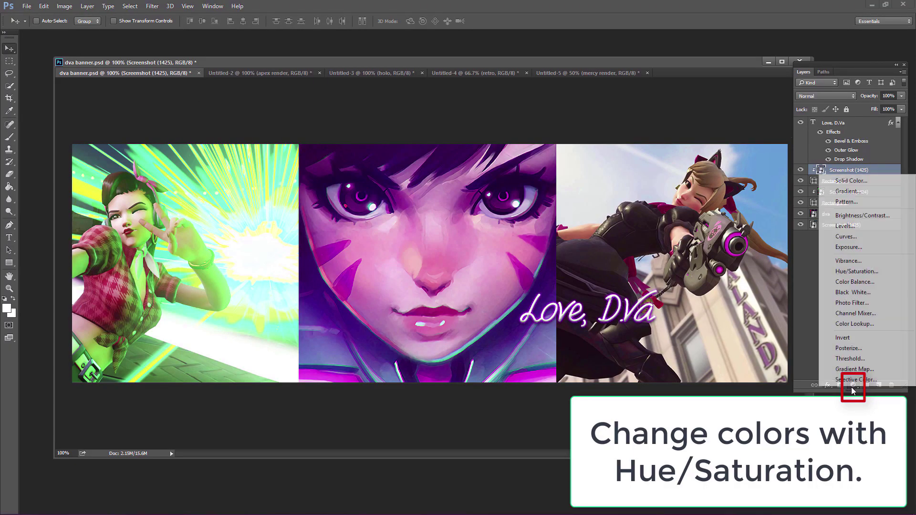
left_click(865, 272)
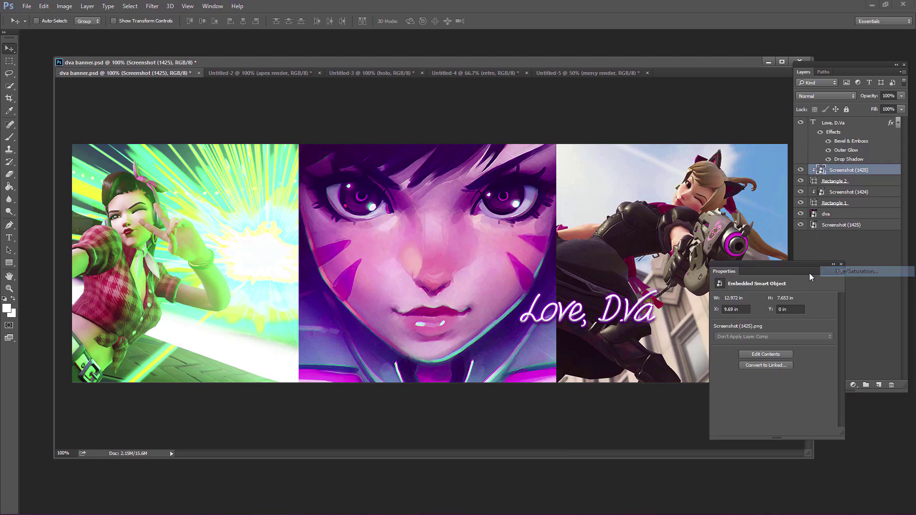
left_click(772, 299)
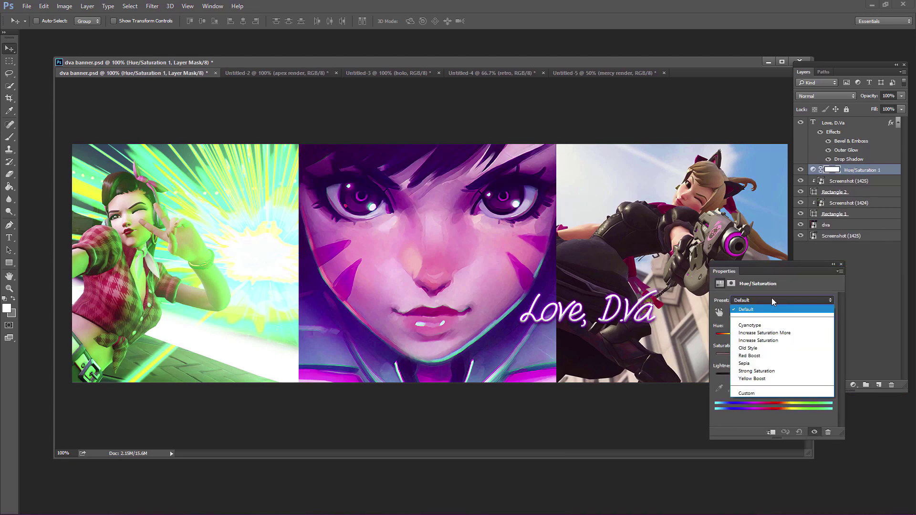
left_click(765, 324)
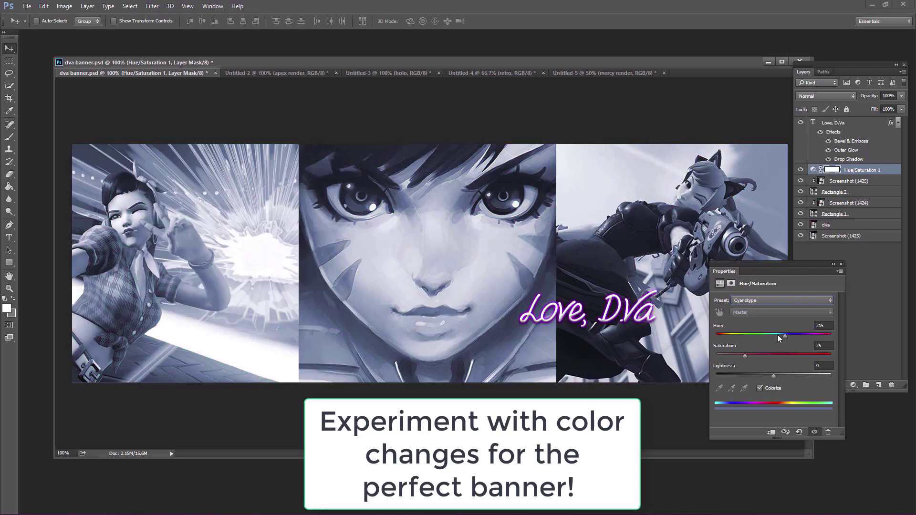
left_click_drag(745, 356, 774, 338)
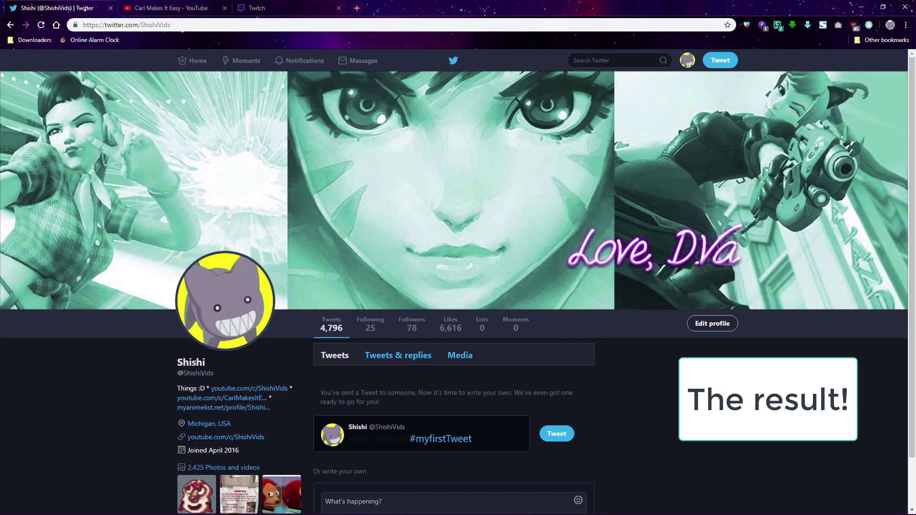
Add an Outer Glow to the ahri render layer with 100% opacity and a size of 27 px.
right_click(871, 123)
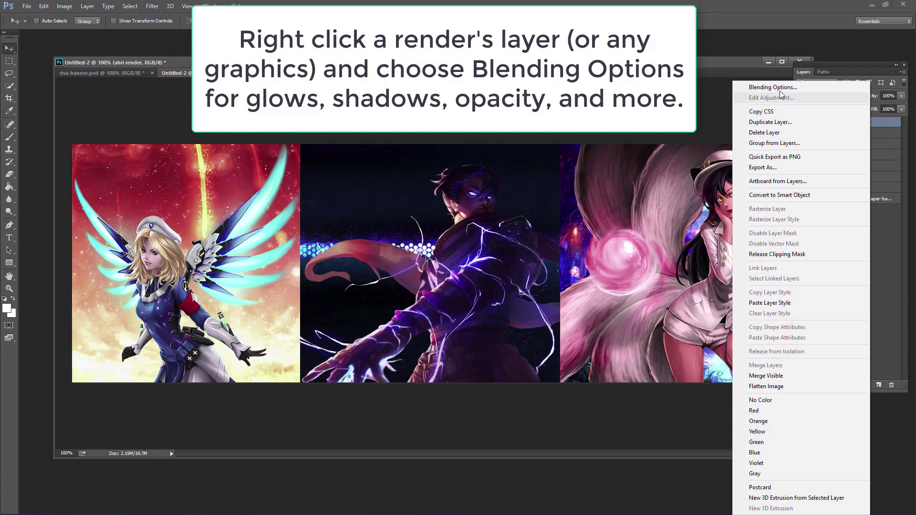
left_click(778, 89)
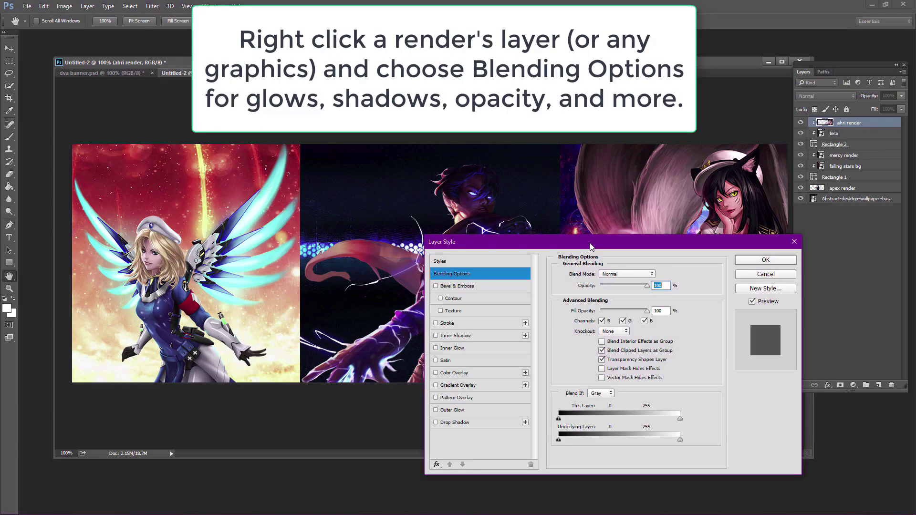
left_click_drag(591, 247, 272, 206)
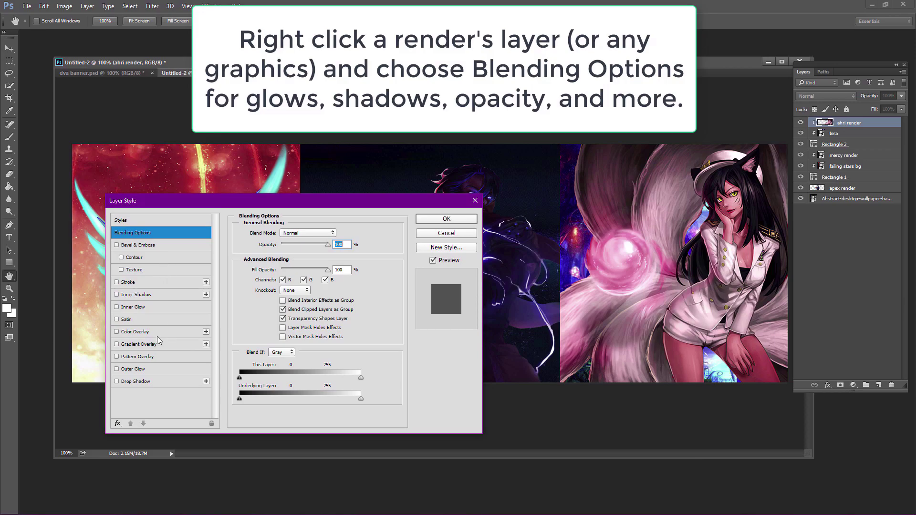
left_click(148, 370)
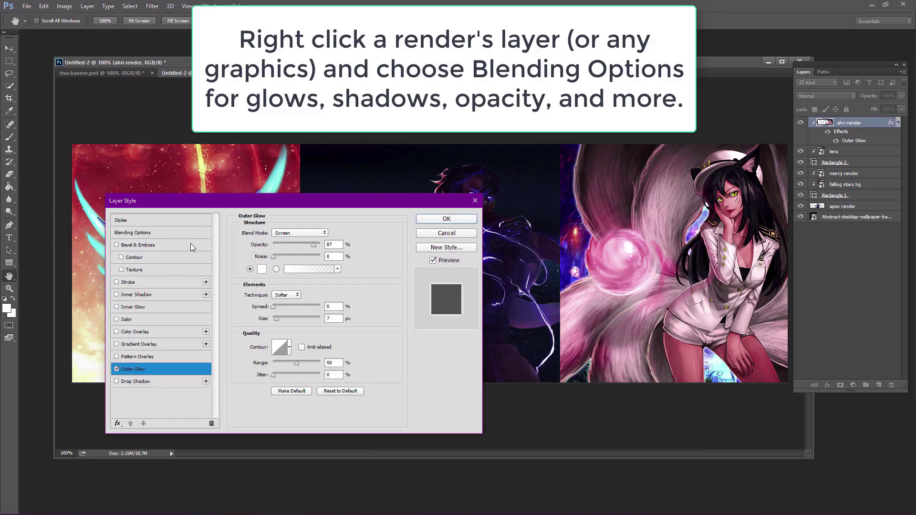
left_click_drag(313, 247, 330, 246)
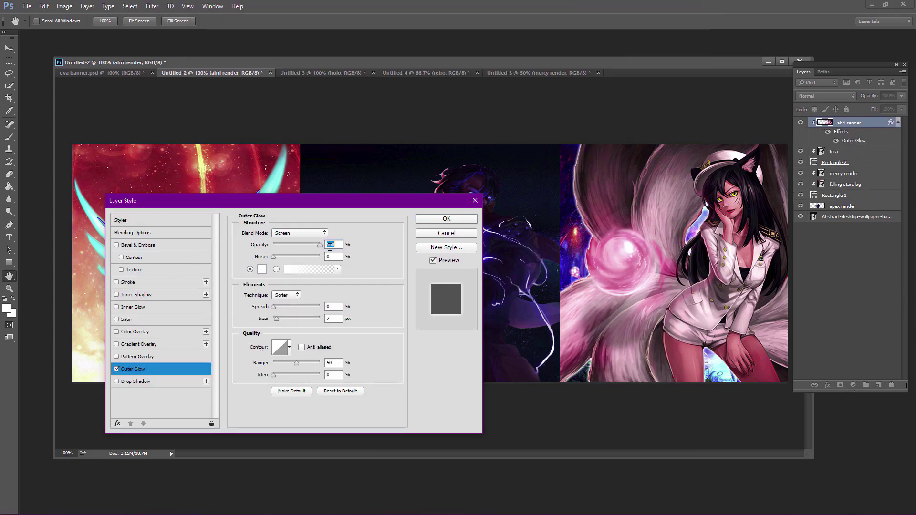
left_click(281, 321)
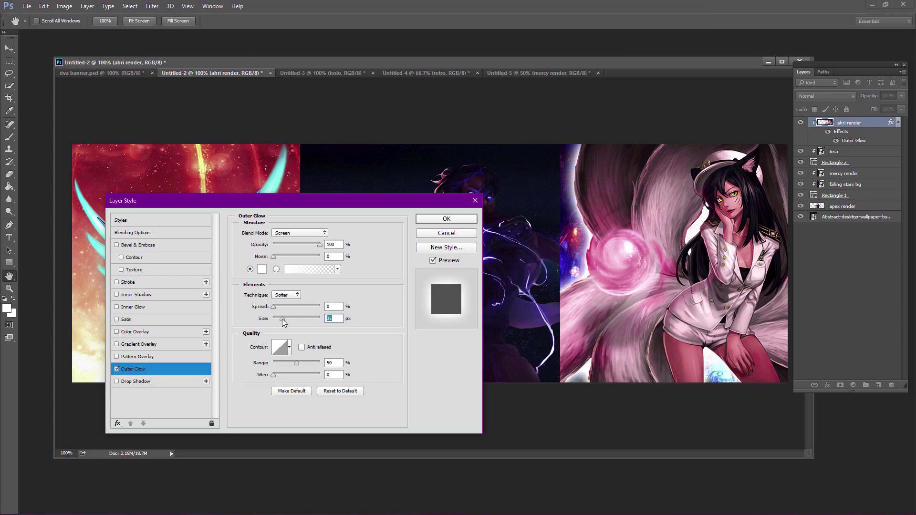
left_click_drag(284, 322, 281, 323)
Set the ahri render's outer glow colour to purple e000fb and apply the layer style.
left_click_drag(341, 205, 331, 216)
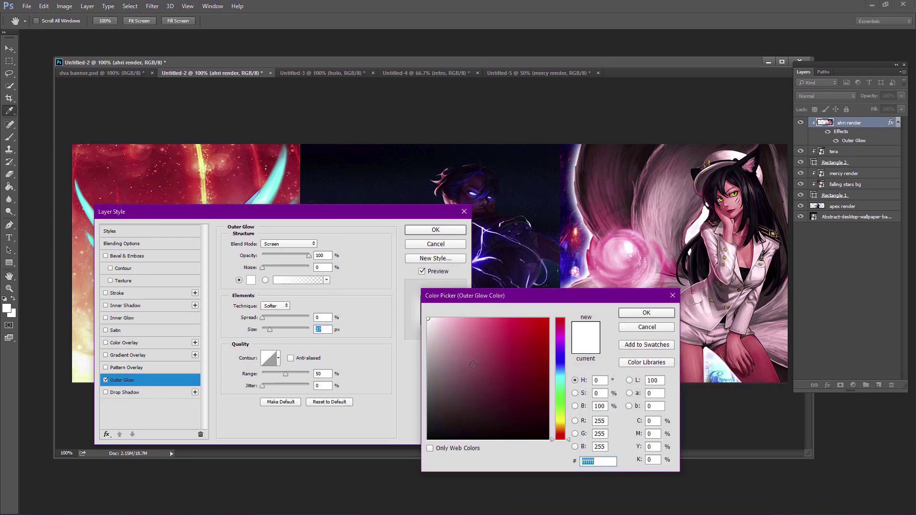
left_click_drag(565, 348, 560, 320)
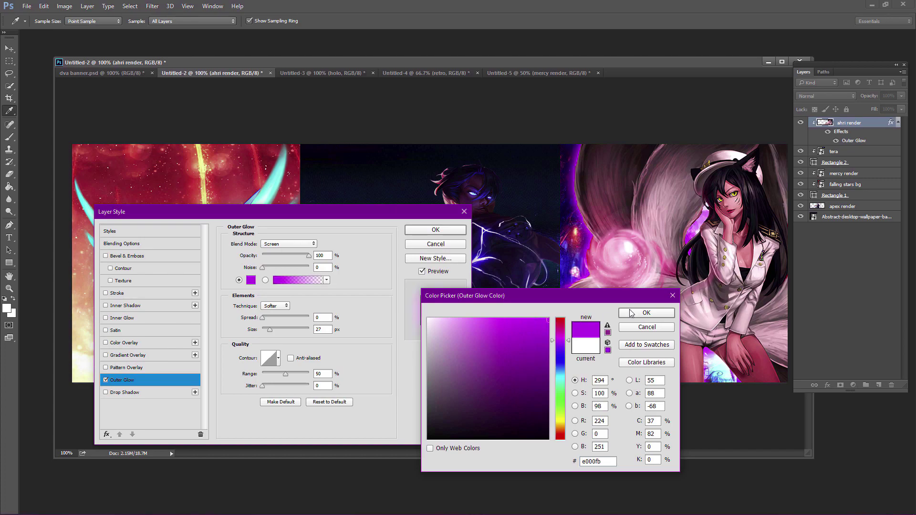
left_click(631, 313)
left_click(434, 231)
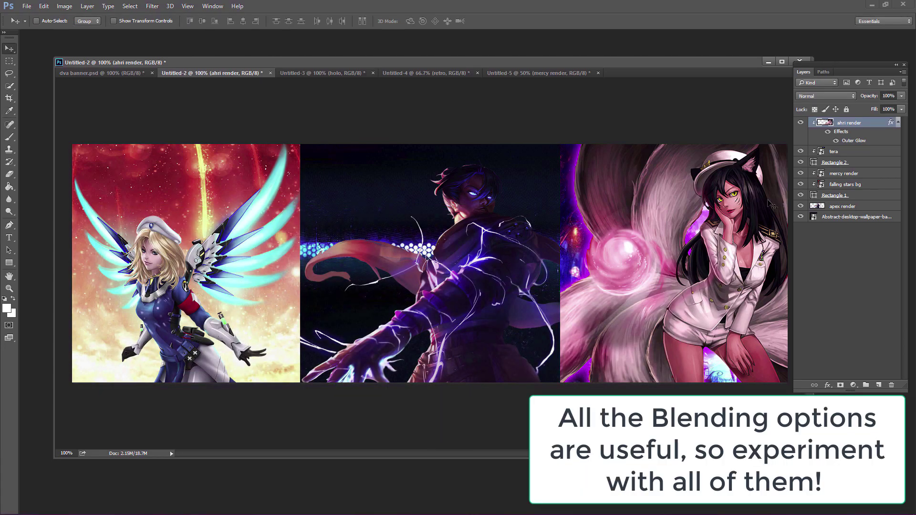
Add an Outer Glow to the mercy render layer with its current settings and apply the layer style.
left_click(862, 176)
right_click(871, 175)
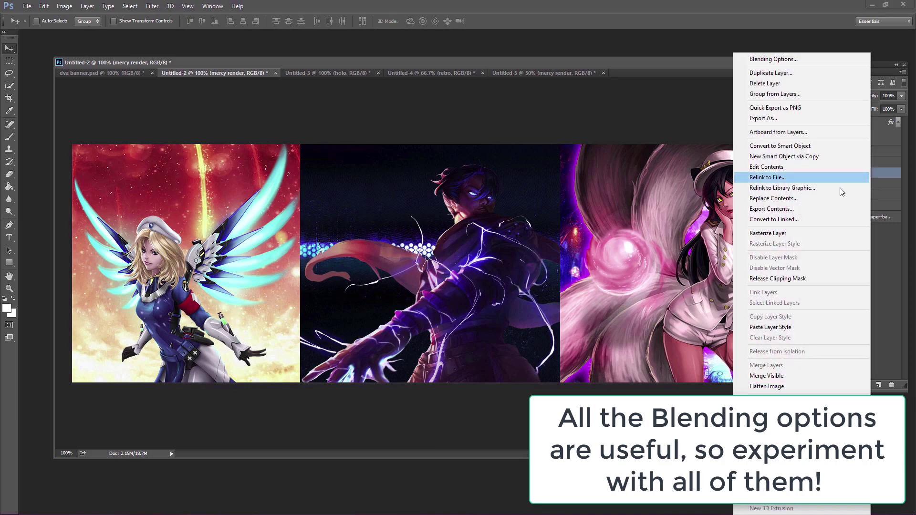
left_click(773, 59)
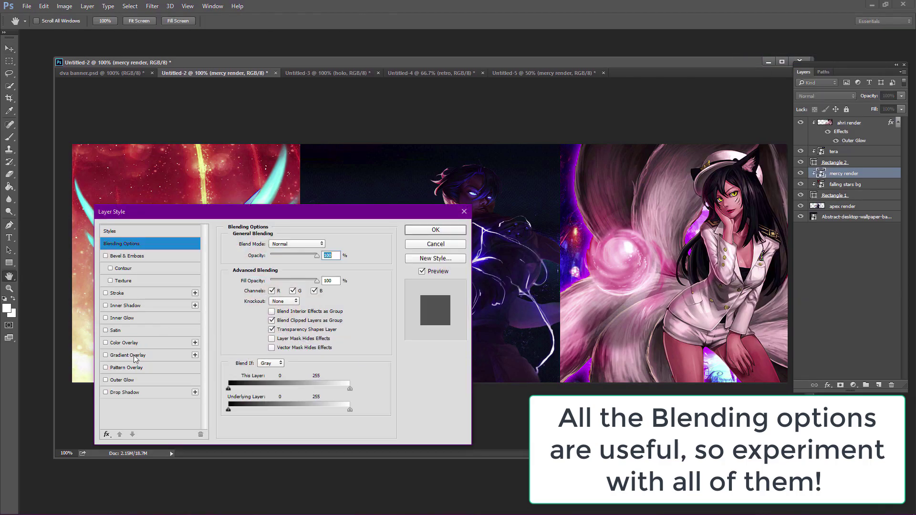
left_click(122, 380)
left_click(251, 280)
left_click(561, 419)
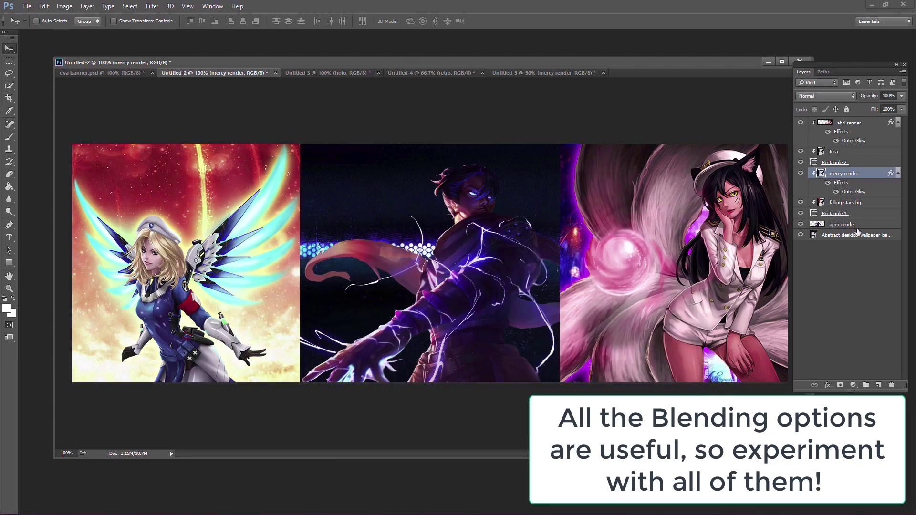
Add an Outer Glow to the apex render layer and set the glow colour to light blue.
right_click(858, 232)
left_click(759, 86)
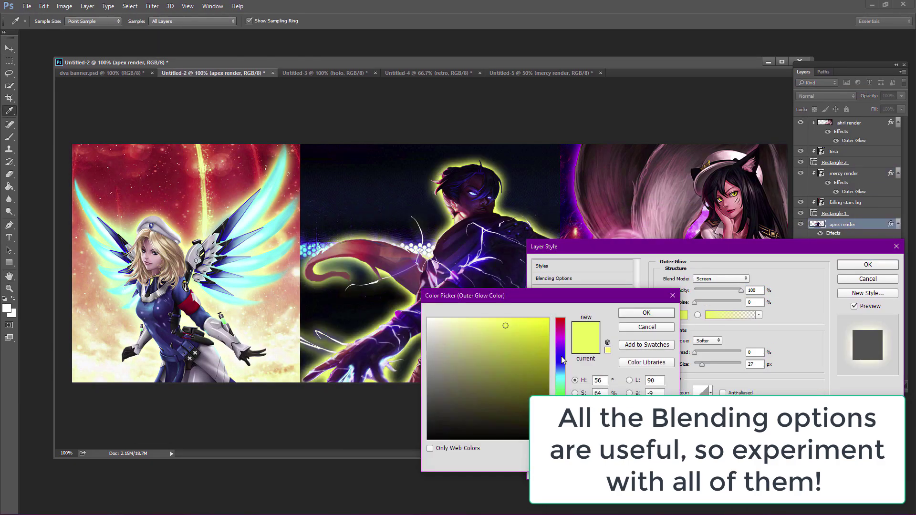
left_click_drag(562, 361, 561, 369)
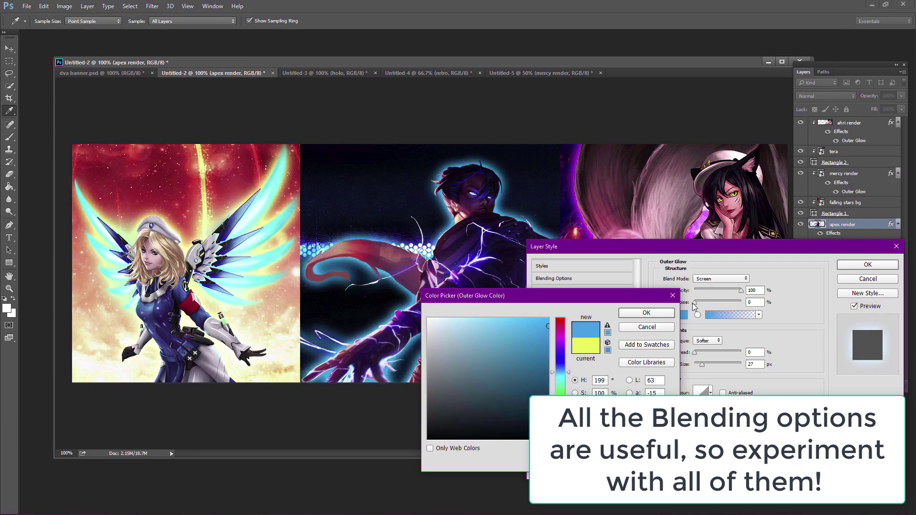
left_click(647, 313)
Lower the apex render's outer glow opacity to about 49%, change its colour to deep blue and apply the layer style.
left_click_drag(741, 290, 718, 291)
left_click(683, 315)
left_click_drag(562, 355, 562, 367)
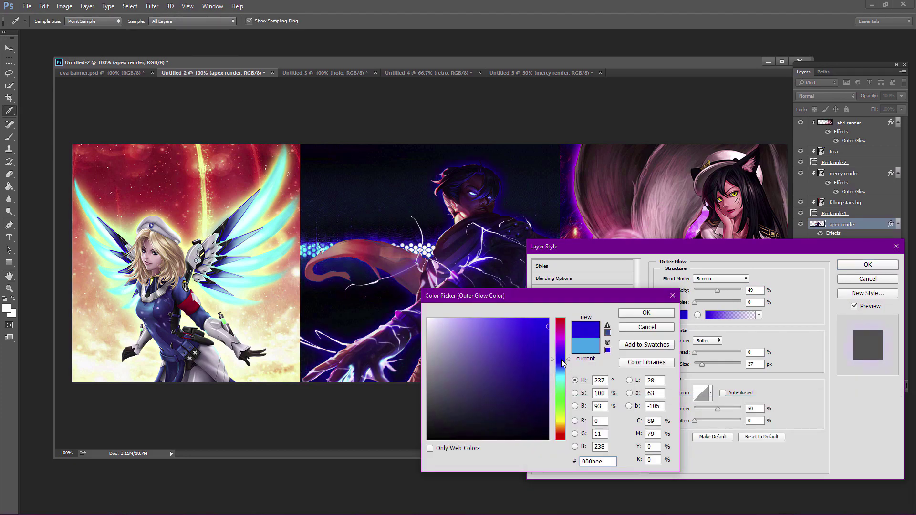
left_click(640, 313)
left_click_drag(718, 290, 719, 290)
key("Return")
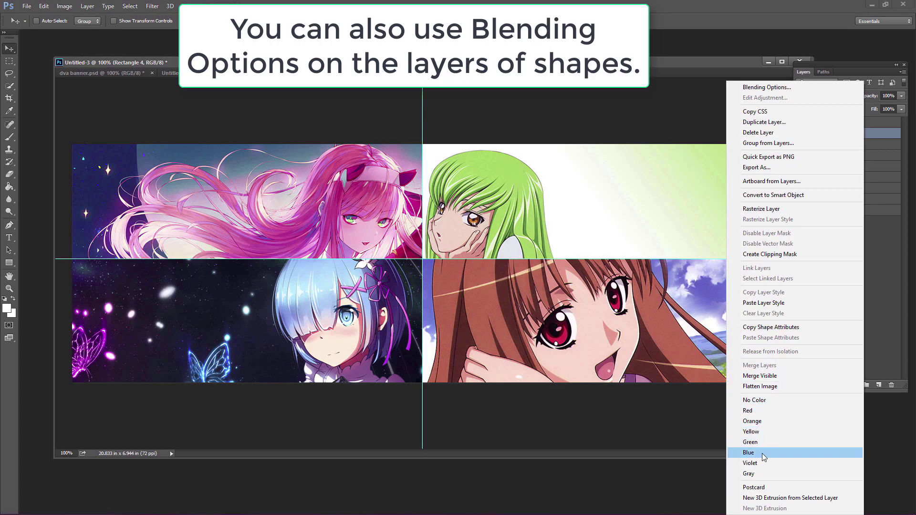
Add a purple Inner Glow with 100% opacity to the Rectangle 4 shape layer and increase the glow's size.
left_click(773, 89)
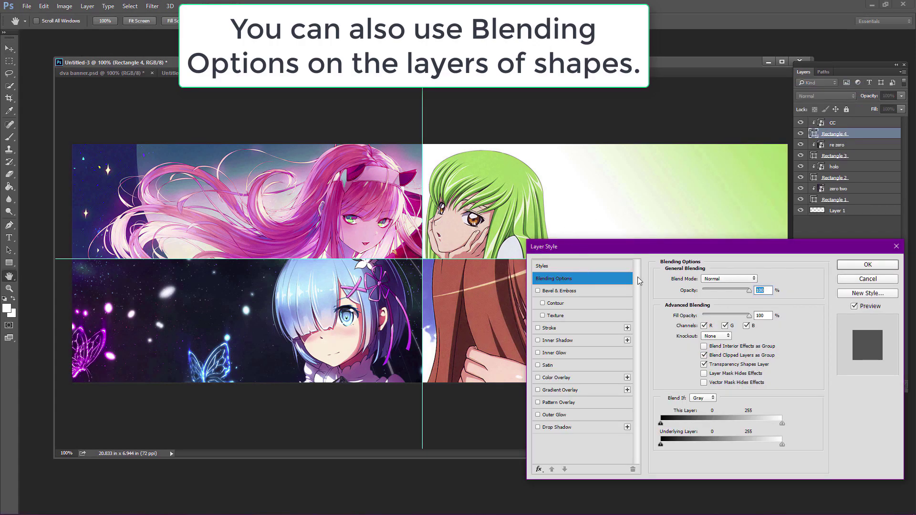
left_click(569, 354)
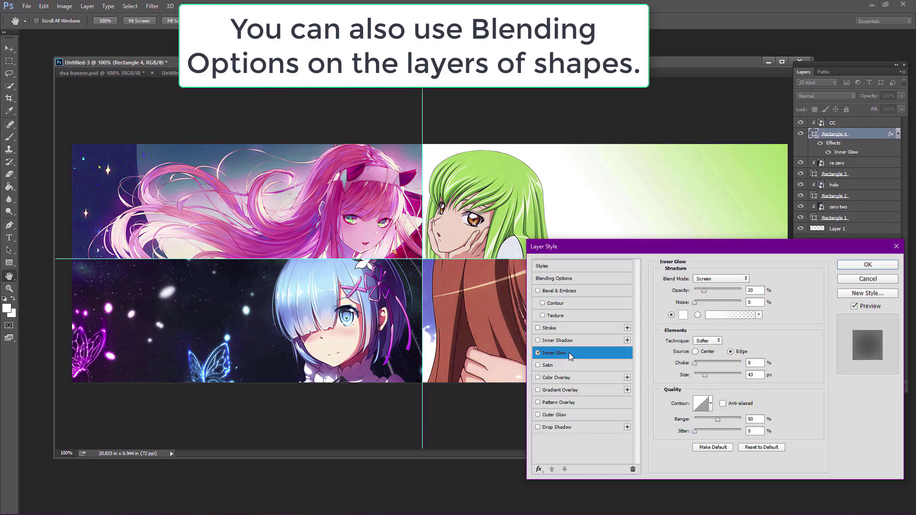
left_click(683, 316)
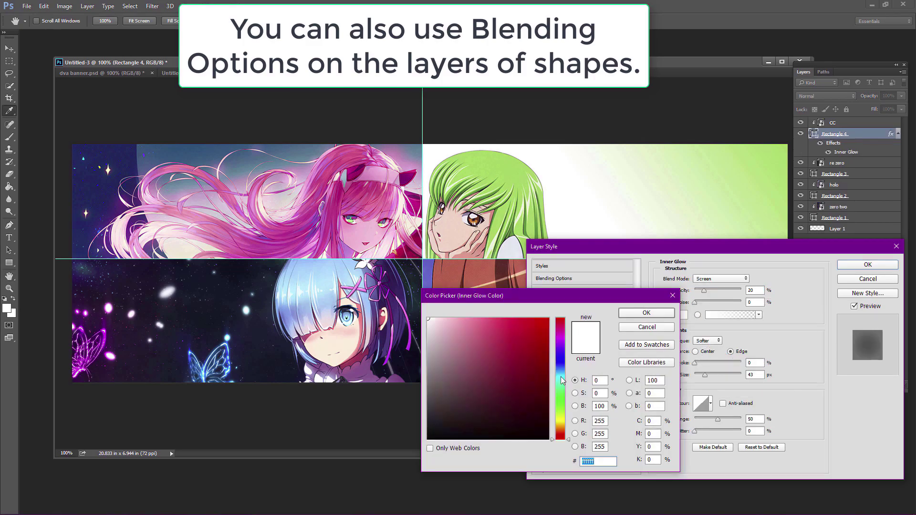
left_click_drag(560, 374, 553, 308)
left_click(647, 313)
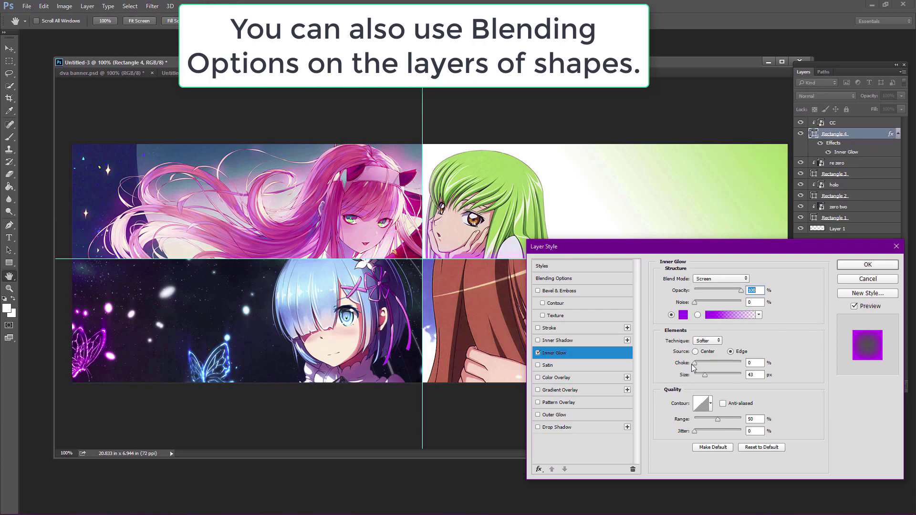
mouse_move(712, 375)
left_mouse_down()
mouse_move(703, 377)
mouse_move(715, 373)
left_mouse_up()
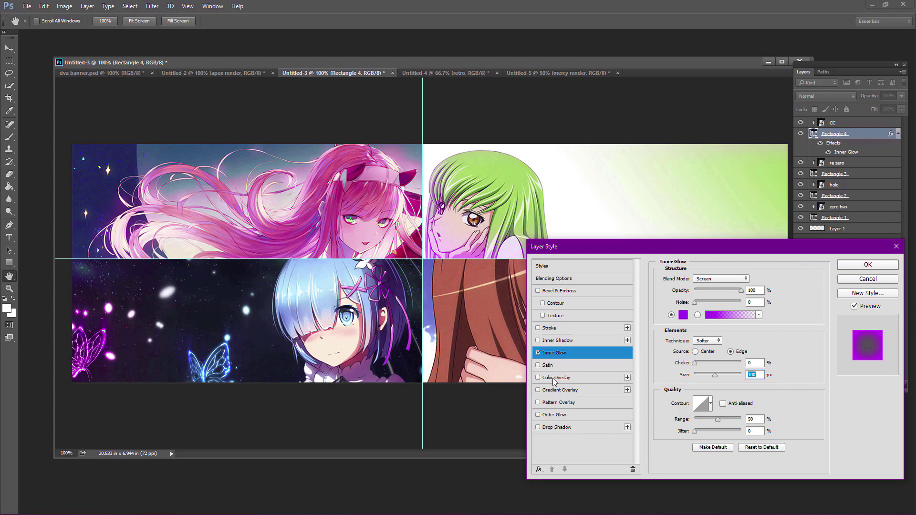
Add a 3 px inside Stroke in blue 0018ff to Rectangle 4 and apply the layer style.
left_click(553, 328)
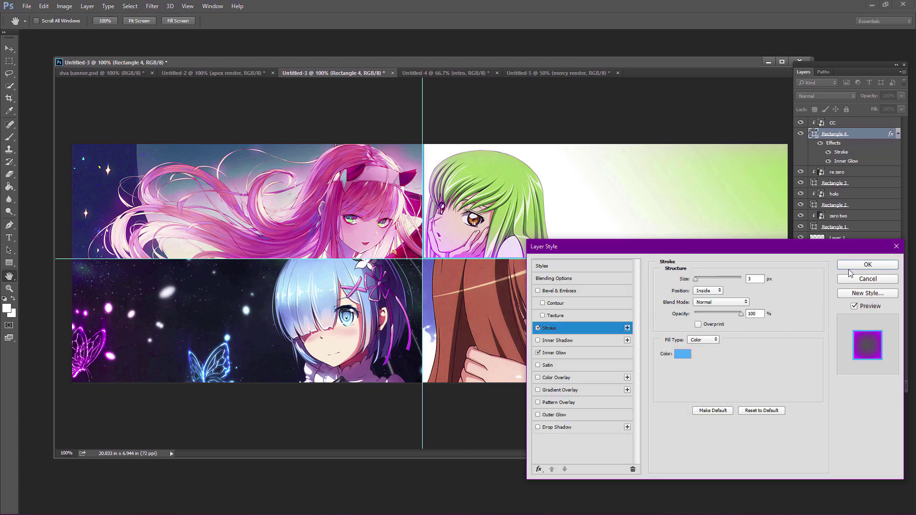
left_click(682, 356)
left_click_drag(560, 369, 562, 363)
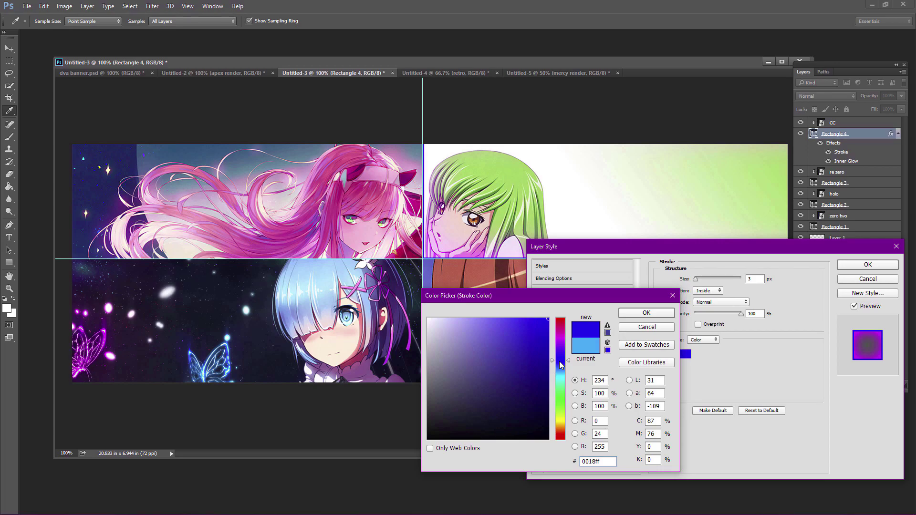
left_click(645, 313)
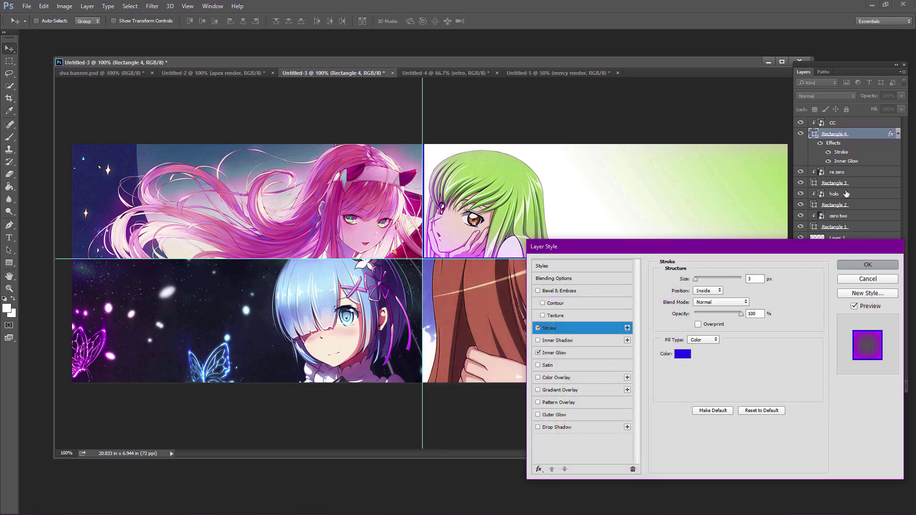
left_click(868, 264)
Copy Rectangle 4's layer style and paste it onto the Rectangle 3 layer.
right_click(861, 137)
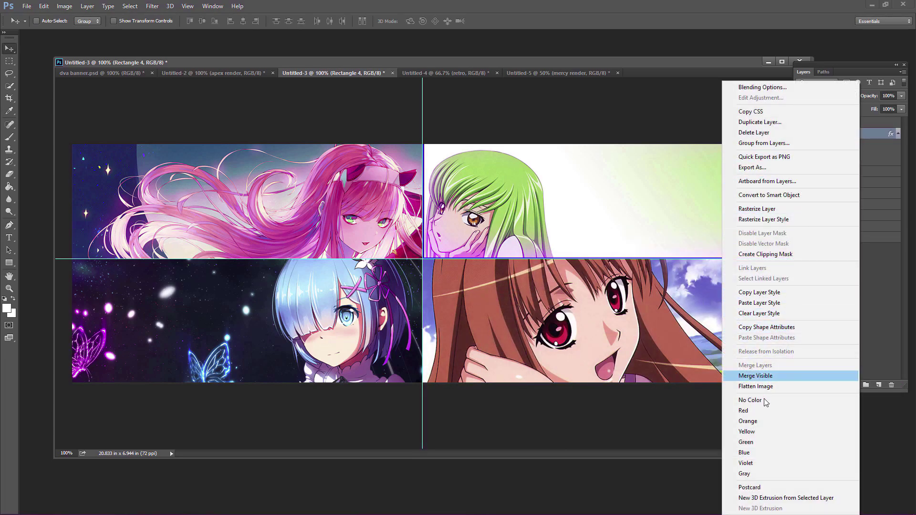
left_click(759, 293)
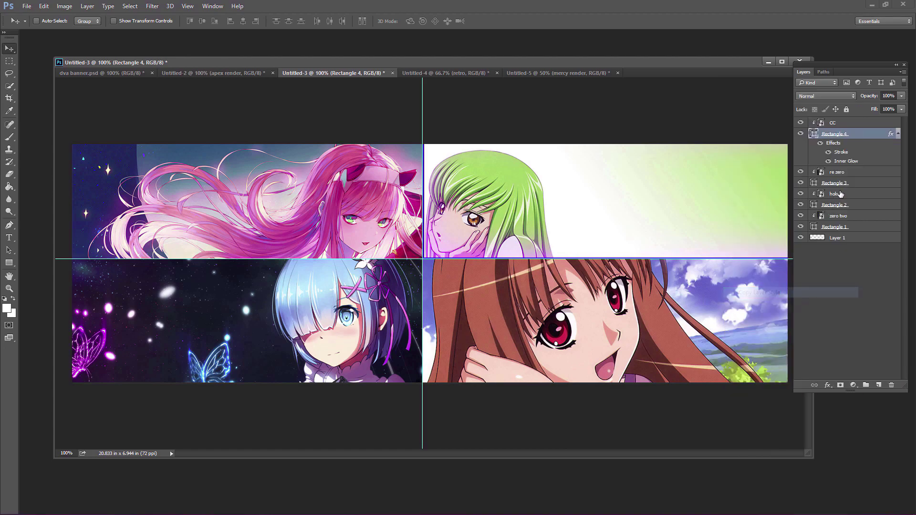
left_click(858, 184)
right_click(858, 184)
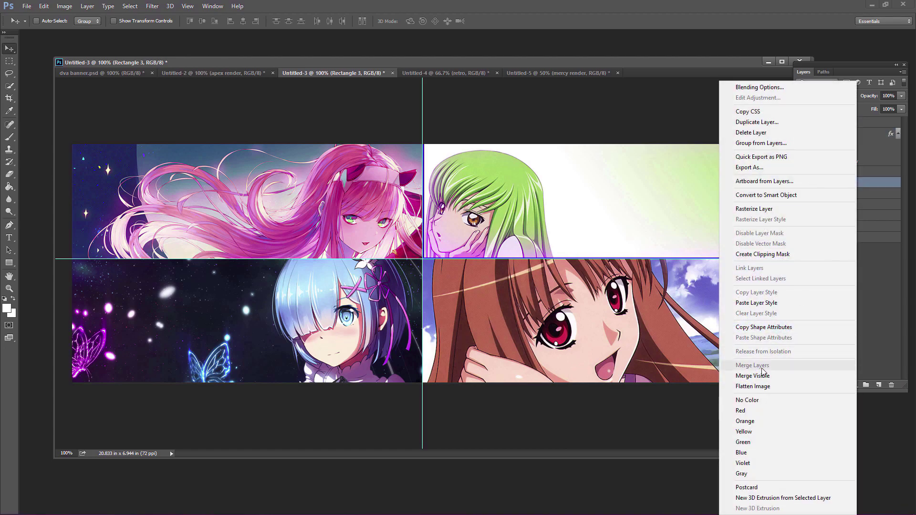
left_click(764, 303)
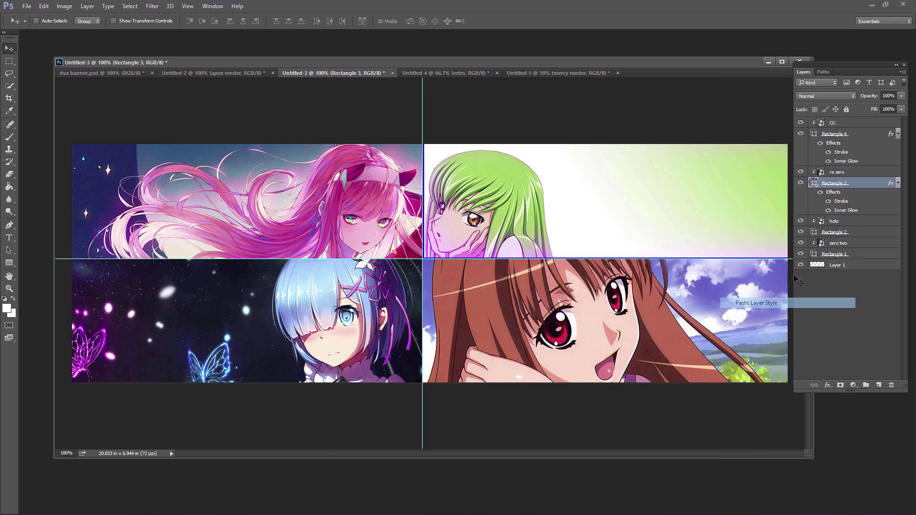
Paste the copied stroke and inner glow style onto the Rectangle 2 and Rectangle 1 layers.
left_click(868, 234)
right_click(868, 234)
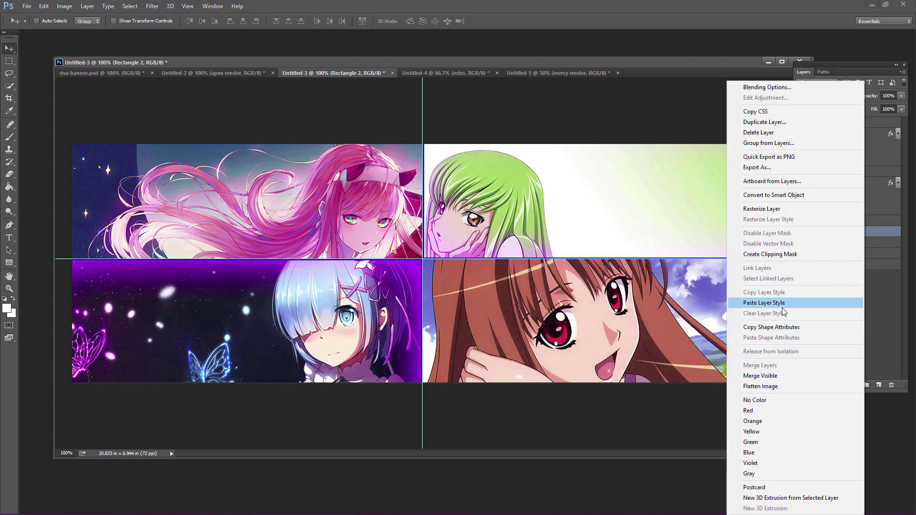
left_click(764, 303)
left_click(861, 283)
right_click(861, 282)
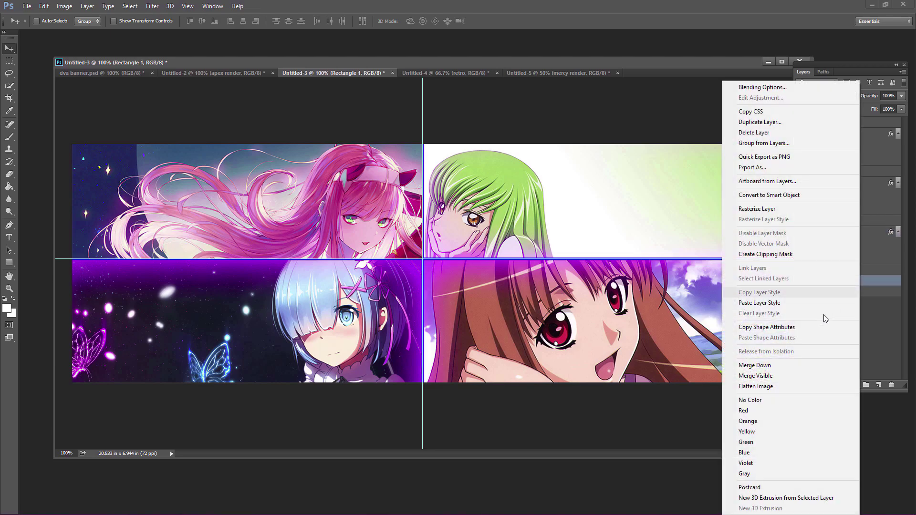
left_click(771, 305)
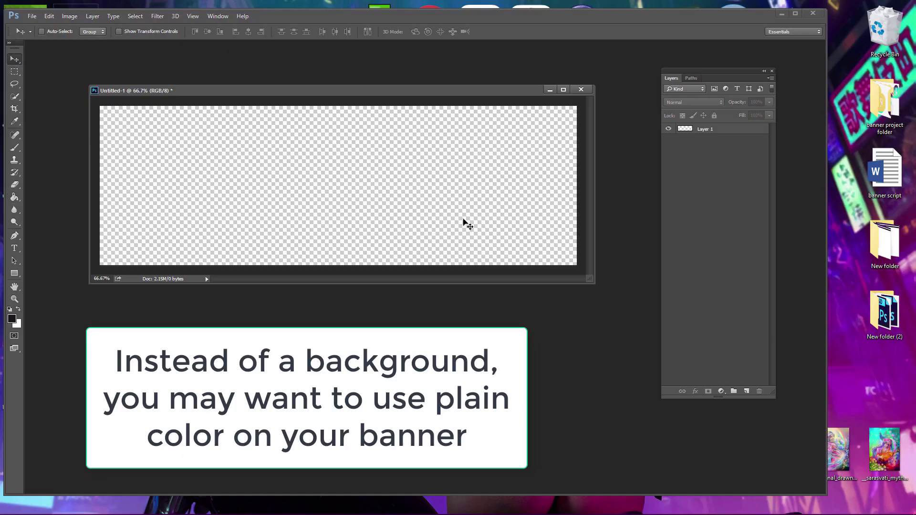
Fill the blank Untitled-1 banner with a bright yellow Solid Color fill layer, starting from Layer 1.
right_click(730, 135)
left_click(714, 161)
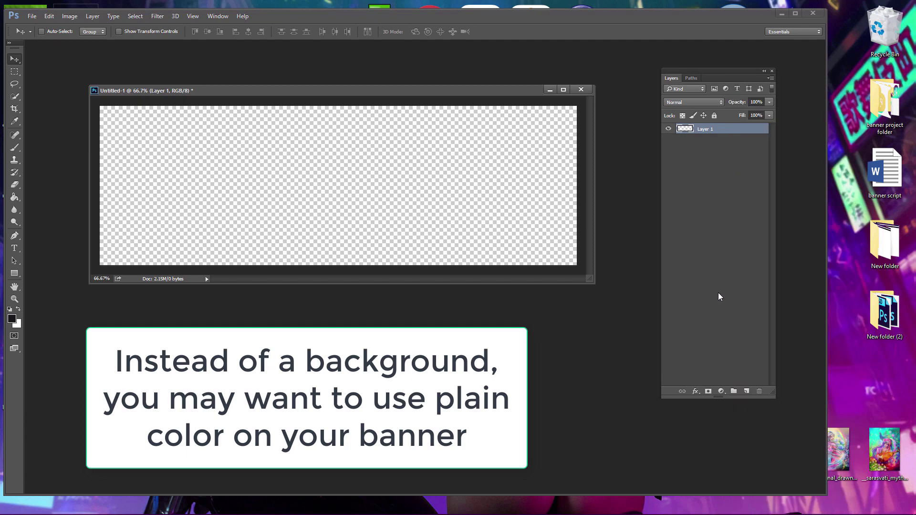
left_click(721, 392)
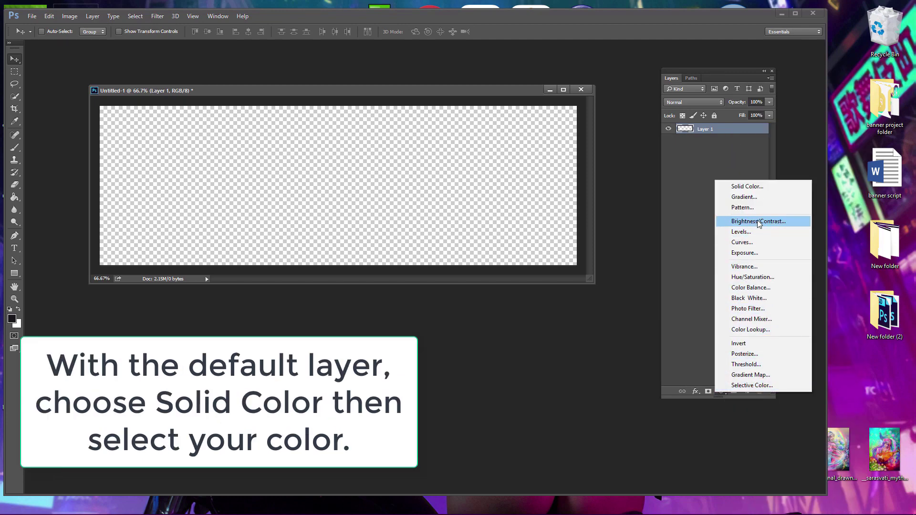
left_click(761, 190)
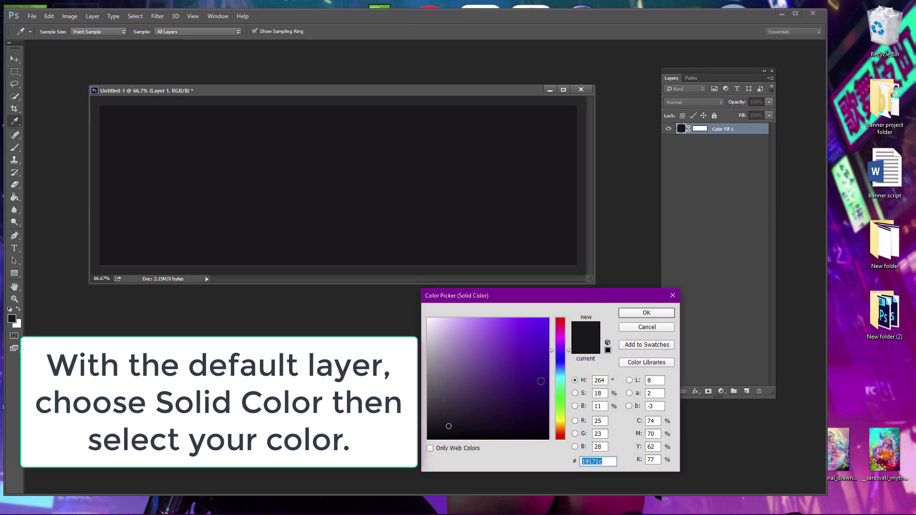
left_click_drag(541, 381, 540, 313)
left_click_drag(519, 361, 562, 421)
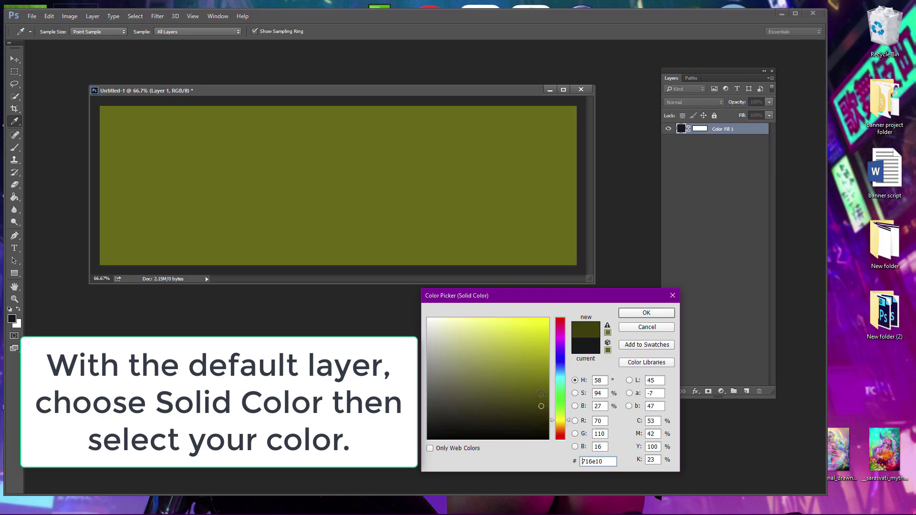
mouse_move(547, 323)
left_mouse_down()
mouse_move(545, 345)
mouse_move(548, 321)
left_mouse_up()
left_click(633, 314)
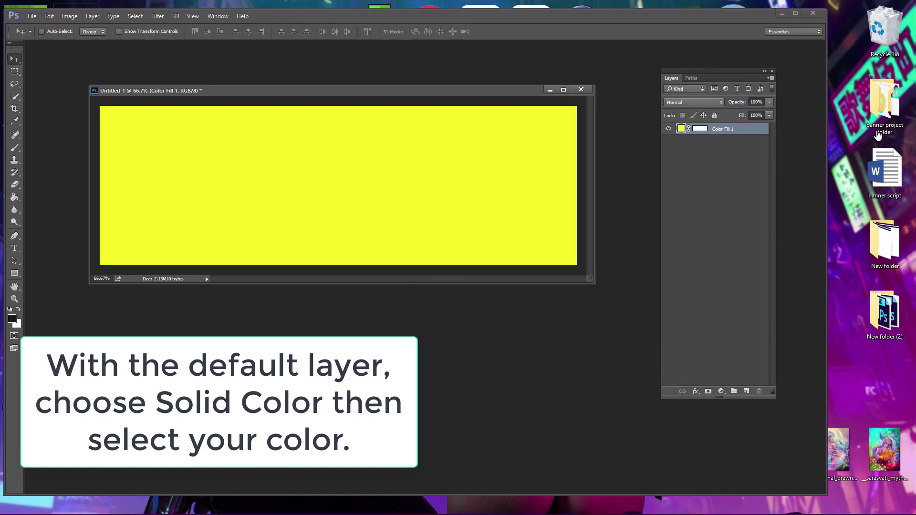
Place the mercy render image from the banner project folder over the right half of the yellow banner.
double_click(885, 103)
left_click_drag(702, 325, 485, 148)
left_click_drag(453, 271, 277, 463)
left_click_drag(378, 229, 470, 202)
key("Return")
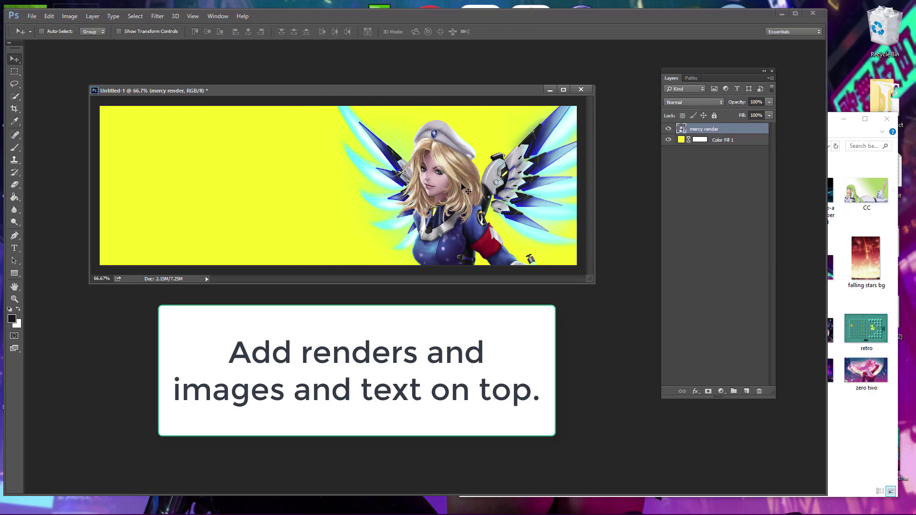
Add a Gradient Overlay to the Color Fill 1 layer and raise its opacity to 100%.
left_click(753, 146)
right_click(750, 143)
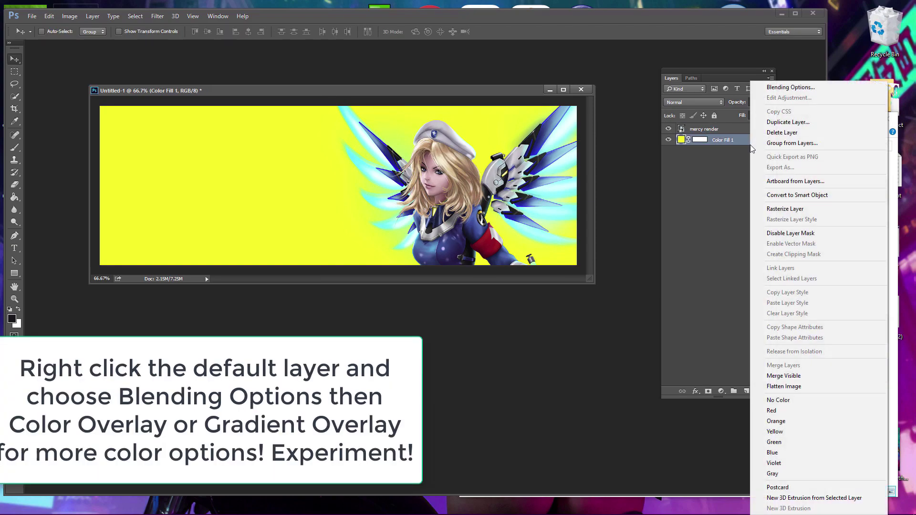
left_click(791, 87)
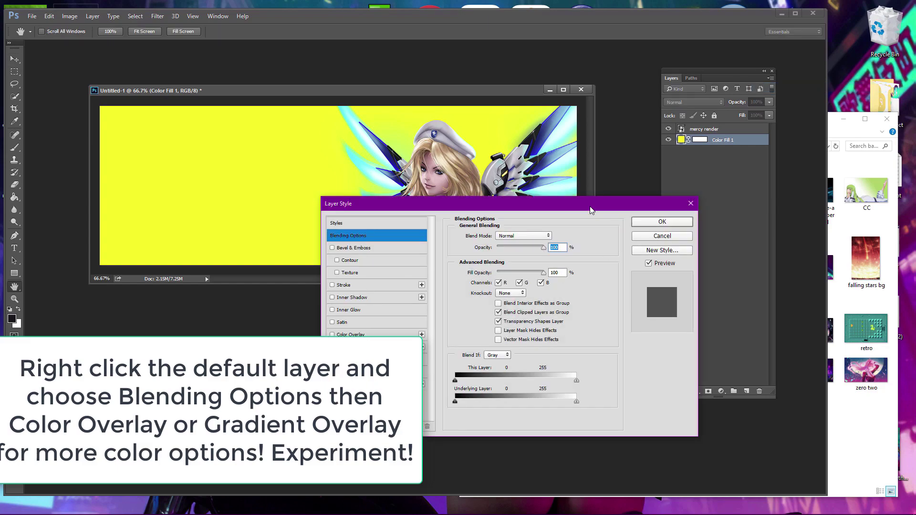
left_click_drag(592, 210, 707, 283)
left_click(466, 423)
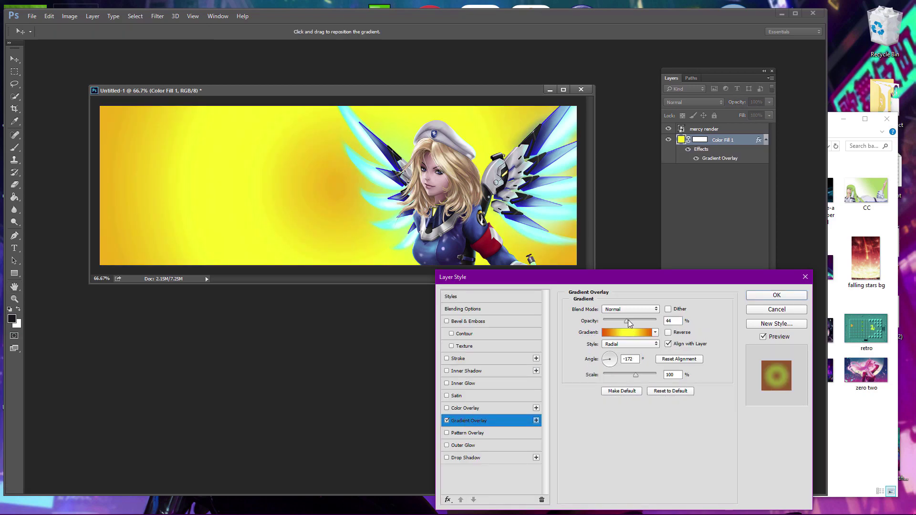
left_click_drag(629, 323, 657, 322)
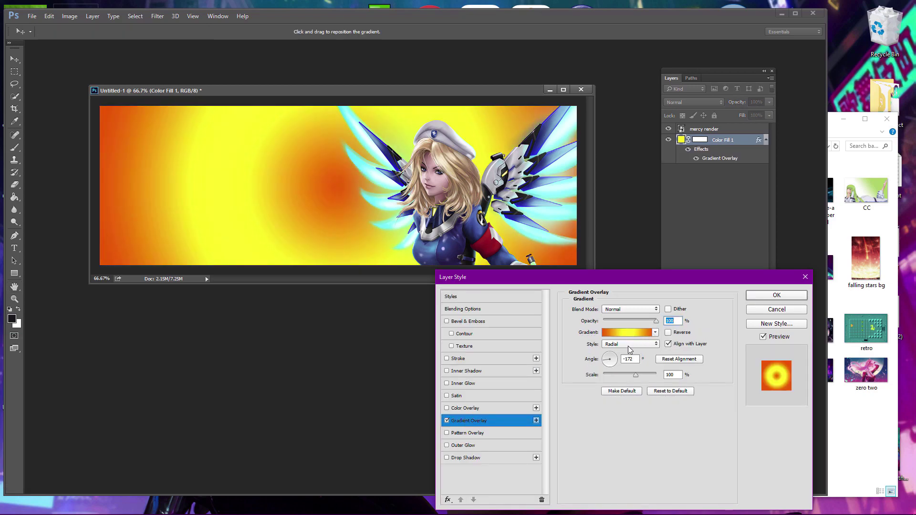
Set the gradient overlay's angle to 180° and its style to Reflected, keeping the Orange, Yellow, Orange gradient.
left_click(614, 363)
left_click_drag(614, 363, 612, 359)
left_click(633, 334)
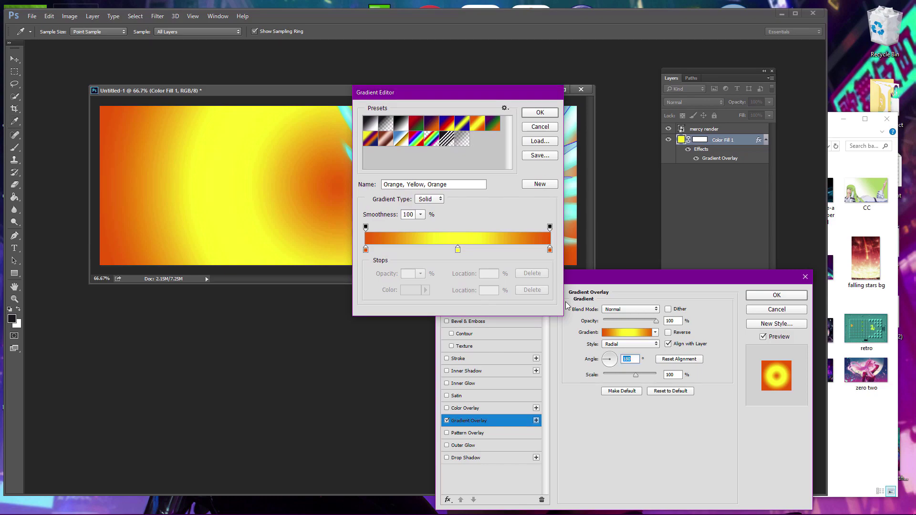
left_click(552, 92)
left_click(657, 345)
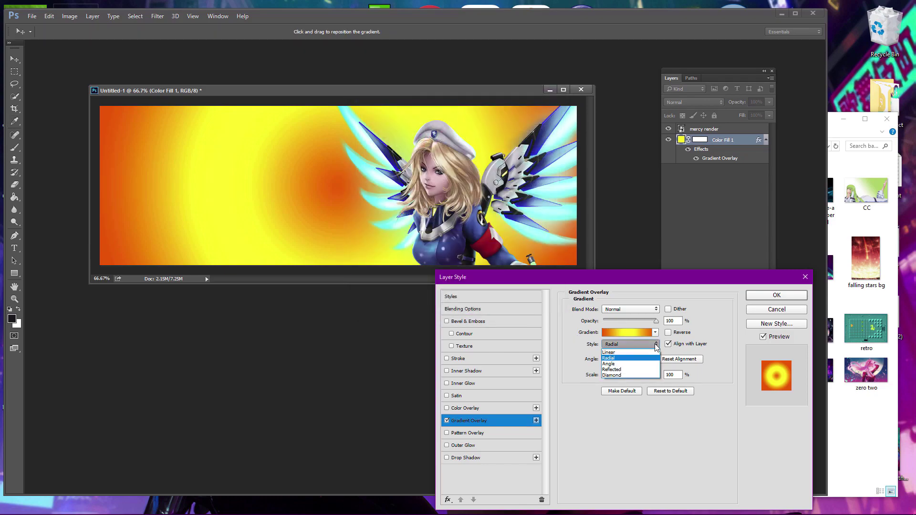
left_click(634, 373)
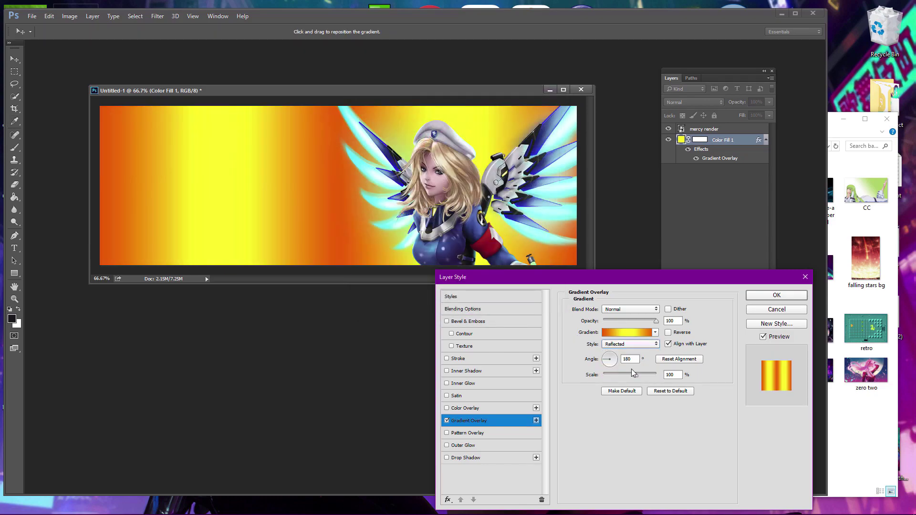
Try other gradient presets for the overlay, including Blue, Red, Yellow and Yellow, Violet, Orange, Blue, and return to Orange, Yellow, Orange.
left_click(648, 335)
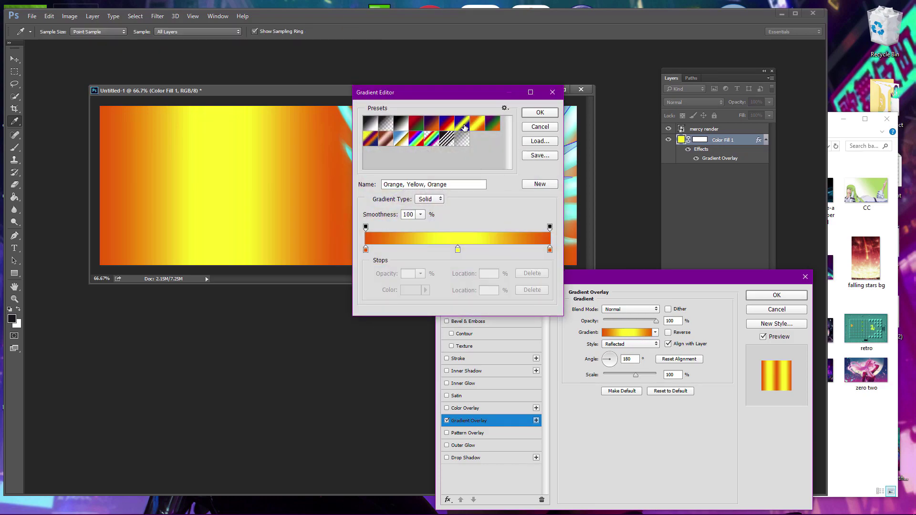
left_click(463, 125)
left_click(447, 125)
left_click_drag(462, 98, 383, 260)
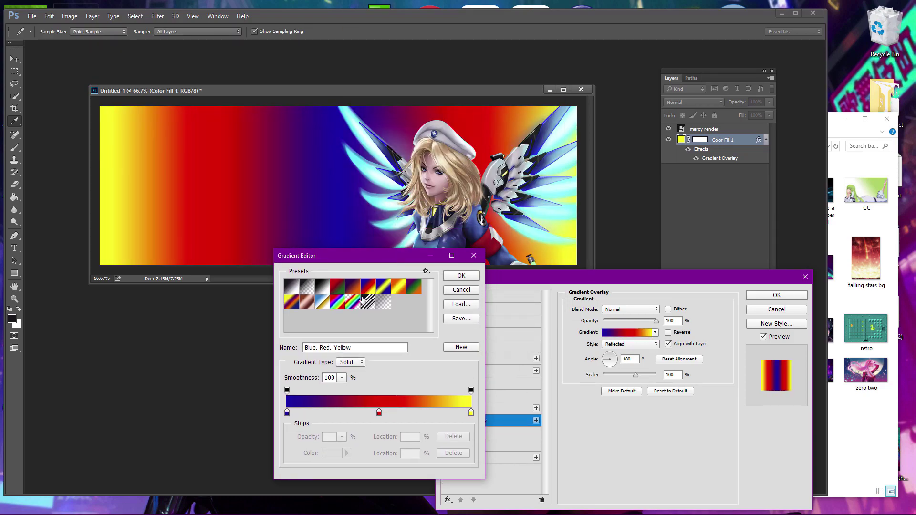
left_click(338, 302)
left_click(290, 304)
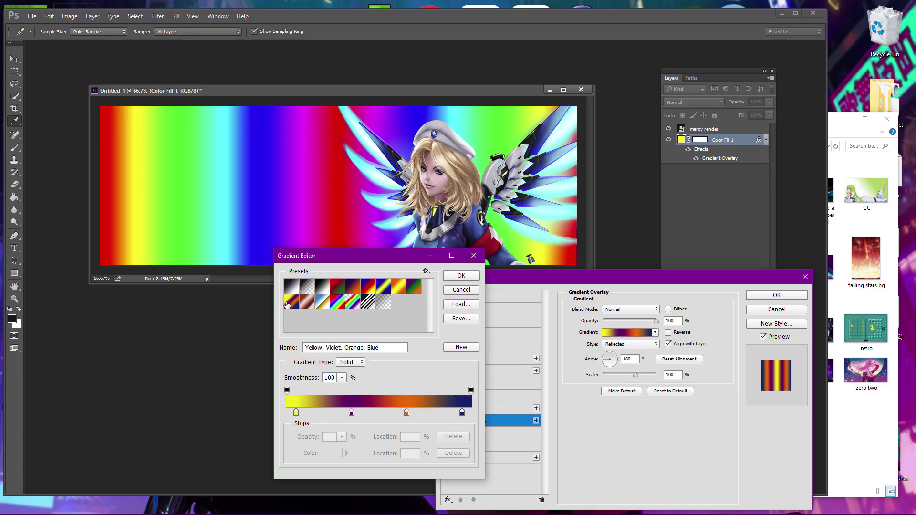
left_click(400, 287)
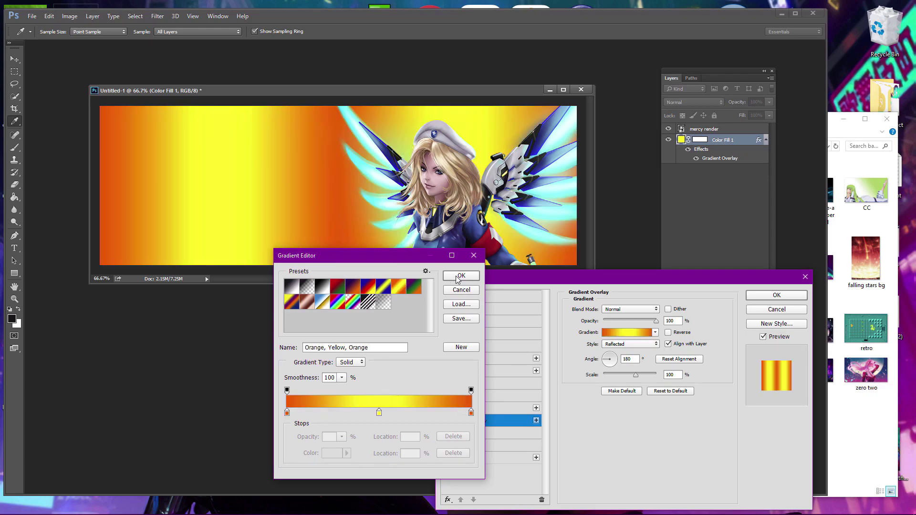
Recolor the middle yellow stop of the overlay gradient to a bright magenta.
left_click(379, 412)
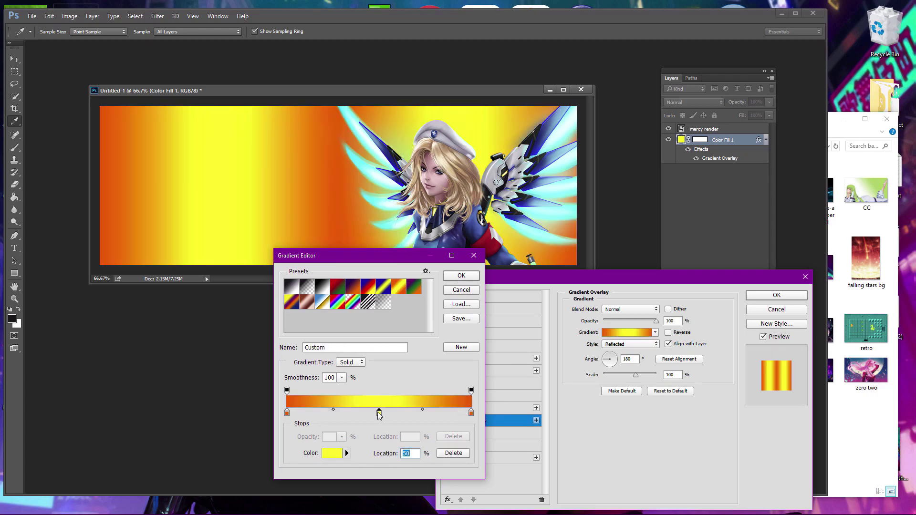
double_click(379, 413)
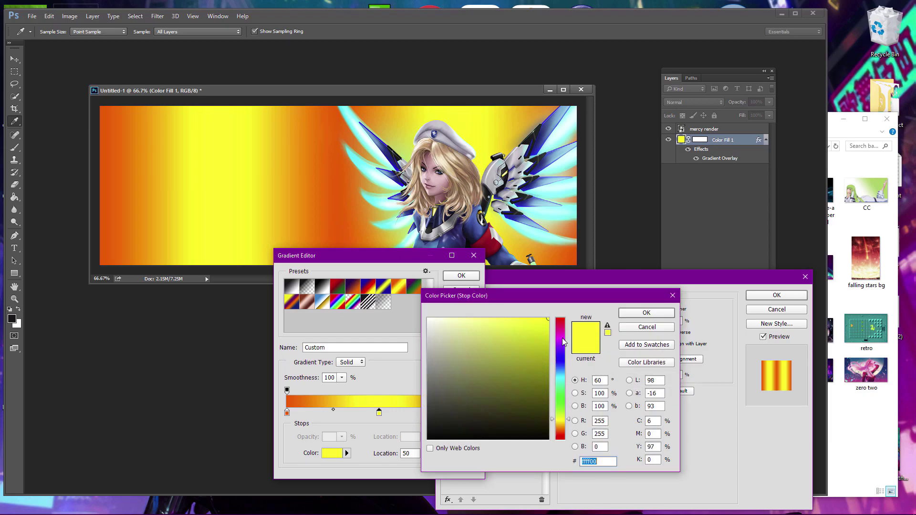
left_click(564, 341)
left_click(518, 374)
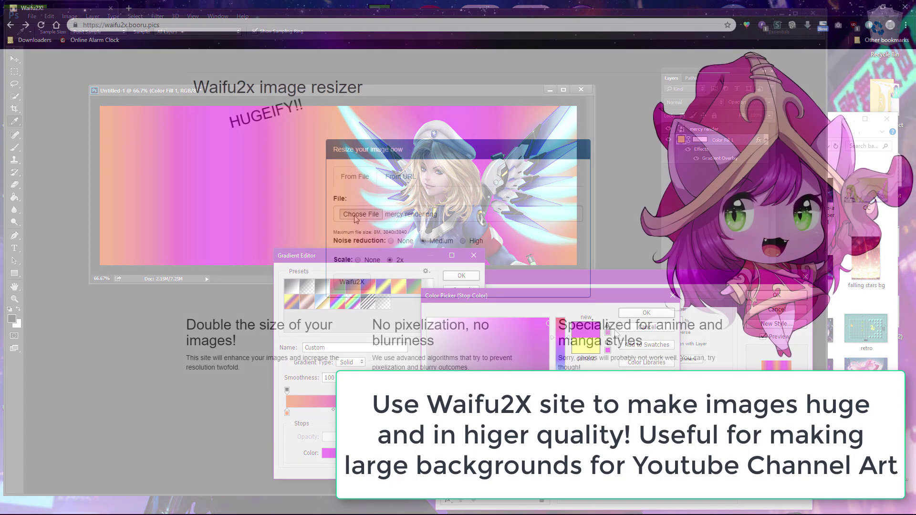
On the Waifu2x image resizer site, upscale the c-c image from the banner project folder and open the full PNG enlarged.
left_click(358, 214)
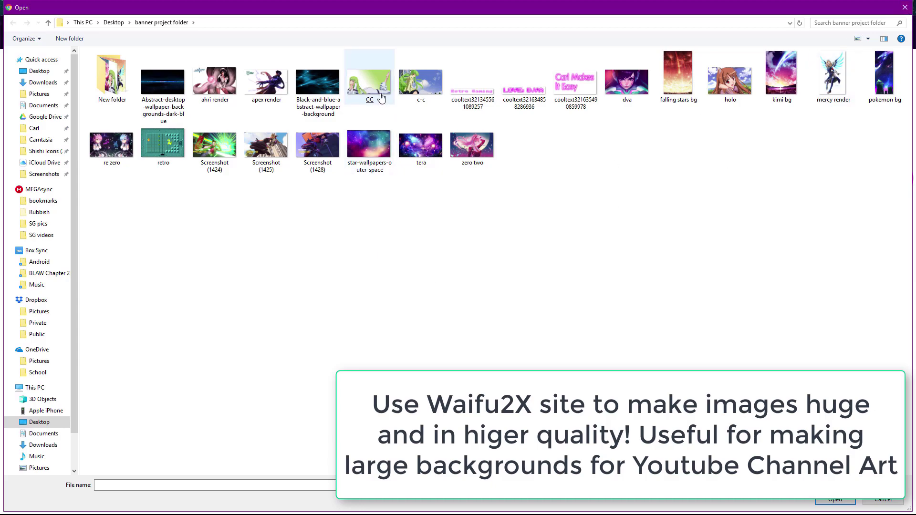
double_click(420, 83)
left_click(360, 284)
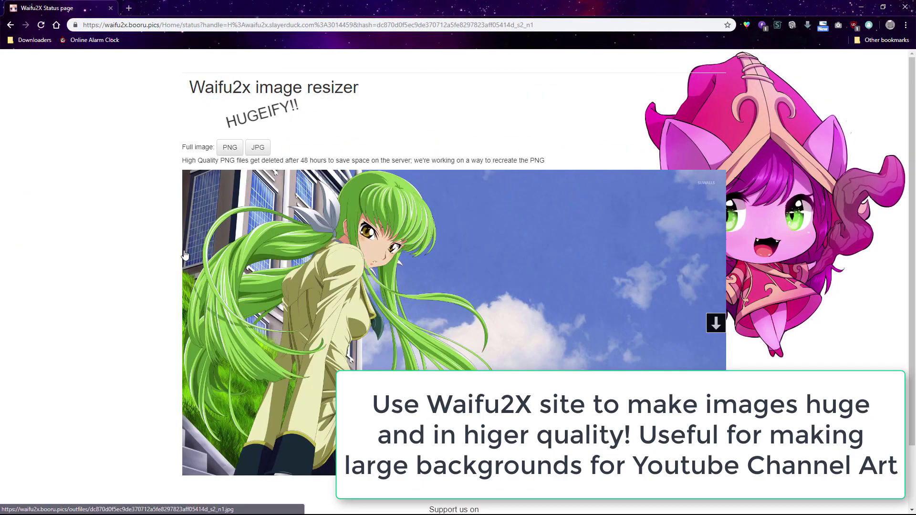
left_click(234, 151)
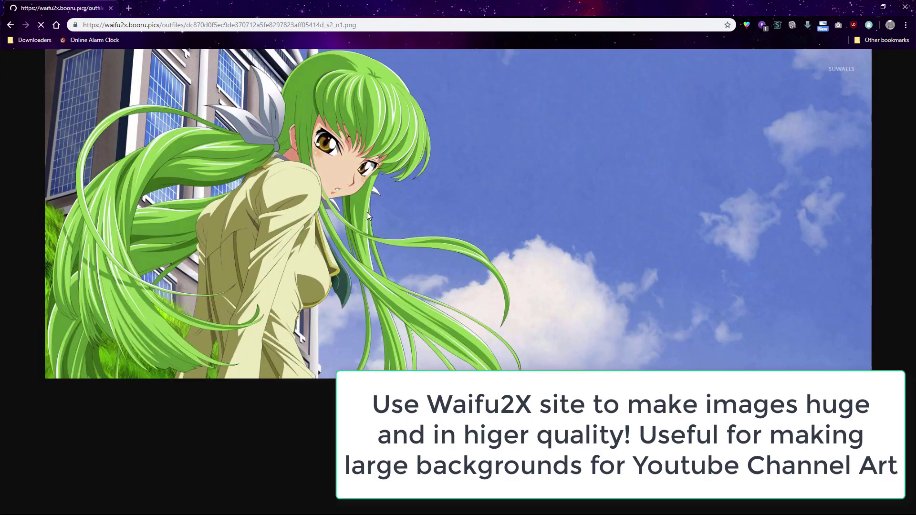
left_click(367, 212)
scroll(377, 218, "up", 3)
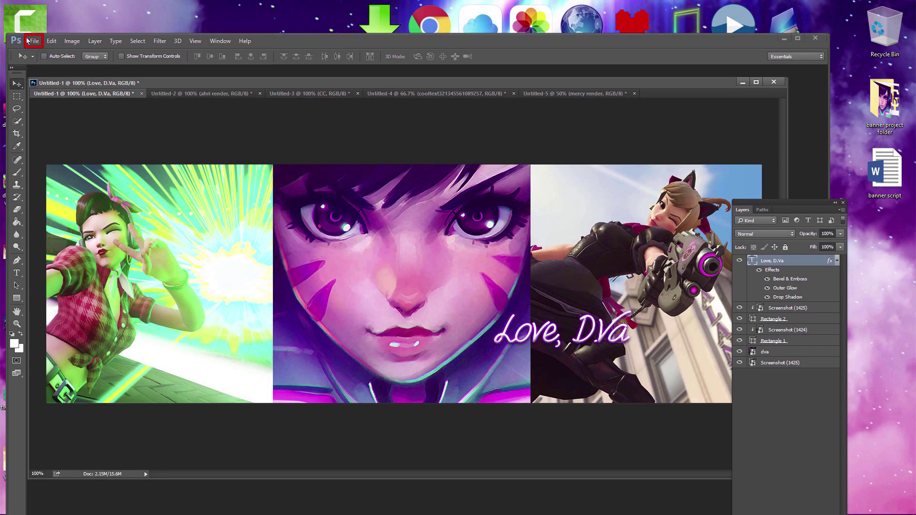
In Photoshop, save the Love, D.Va banner to the Desktop as a PSD named dva banner, and reposition the windows to uncover the desktop icons.
left_click(28, 41)
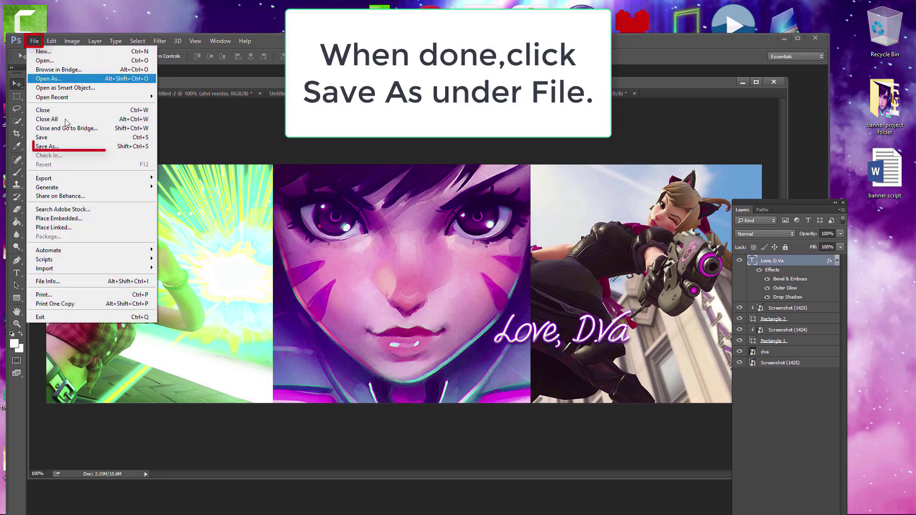
left_click(74, 147)
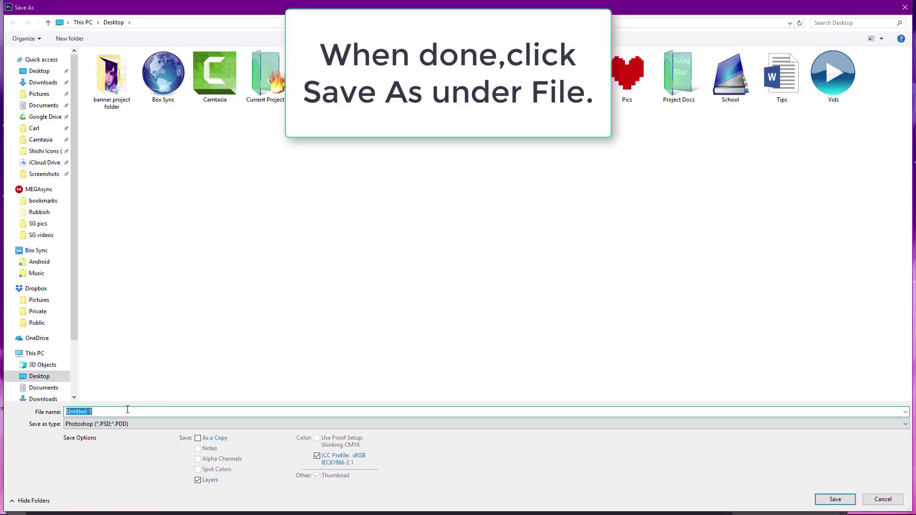
type("dva banner")
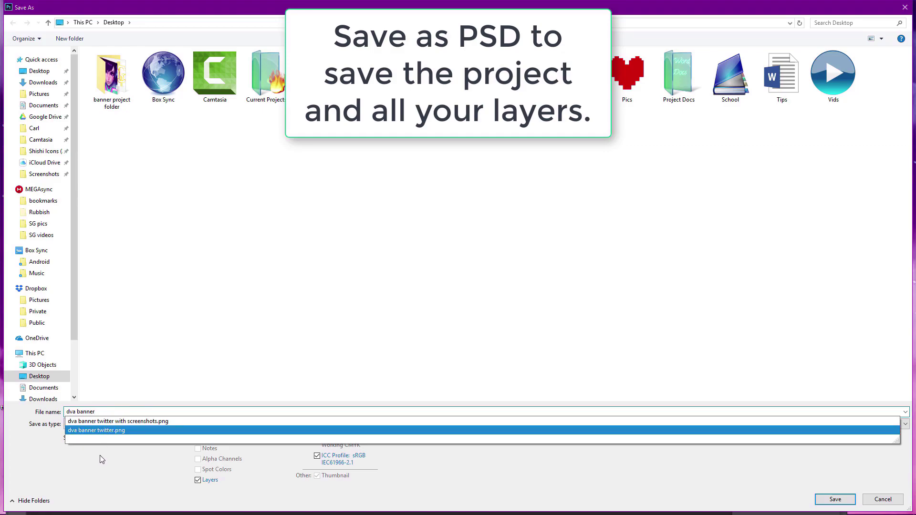
left_click(100, 455)
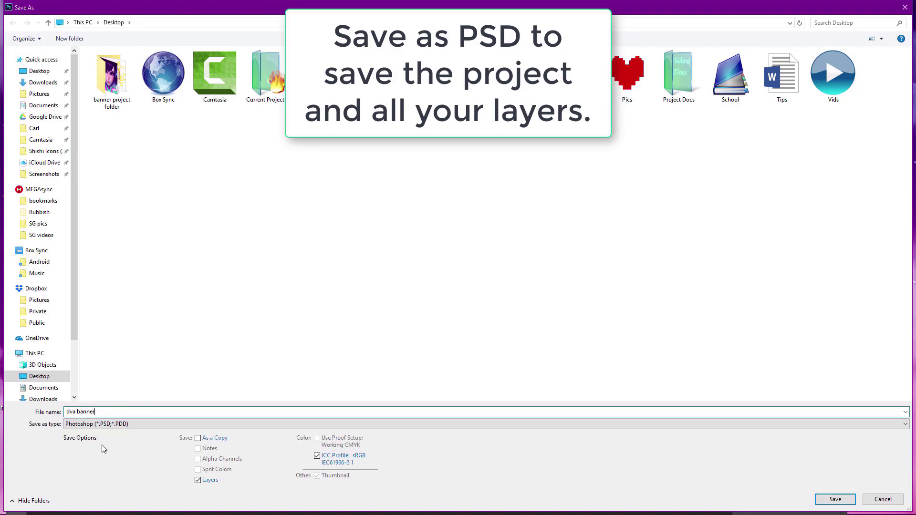
left_click(835, 499)
left_click(565, 153)
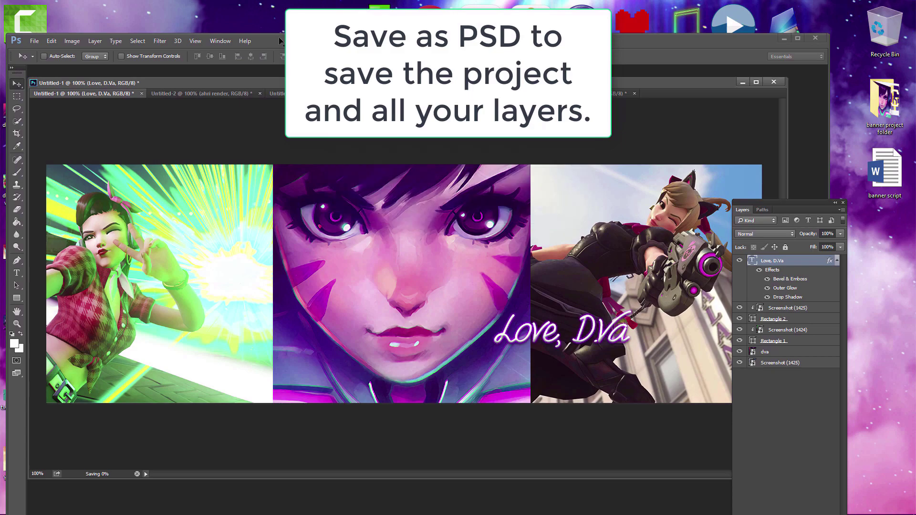
left_click_drag(281, 41, 389, 12)
left_click_drag(279, 81, 400, 49)
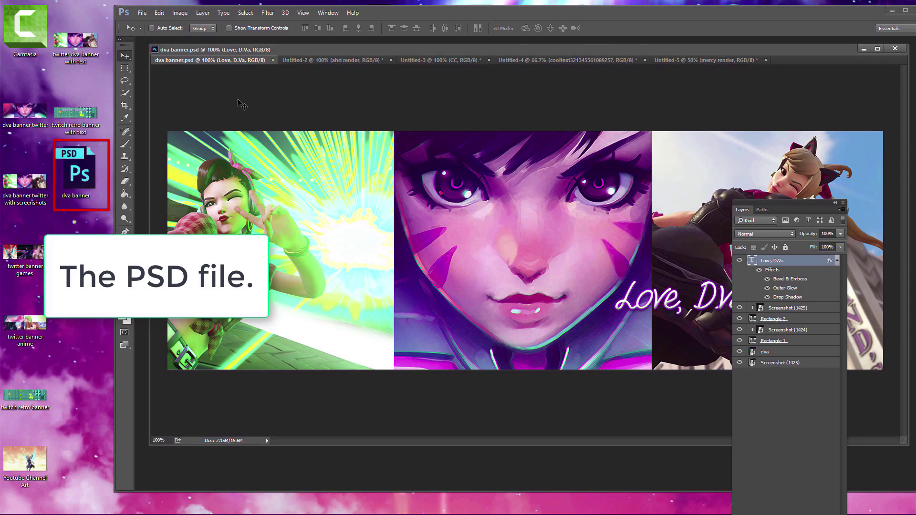
Export the banner to the Desktop as a PNG under a changed file name, with Smallest / Slow compression and no interlacing.
left_click(143, 13)
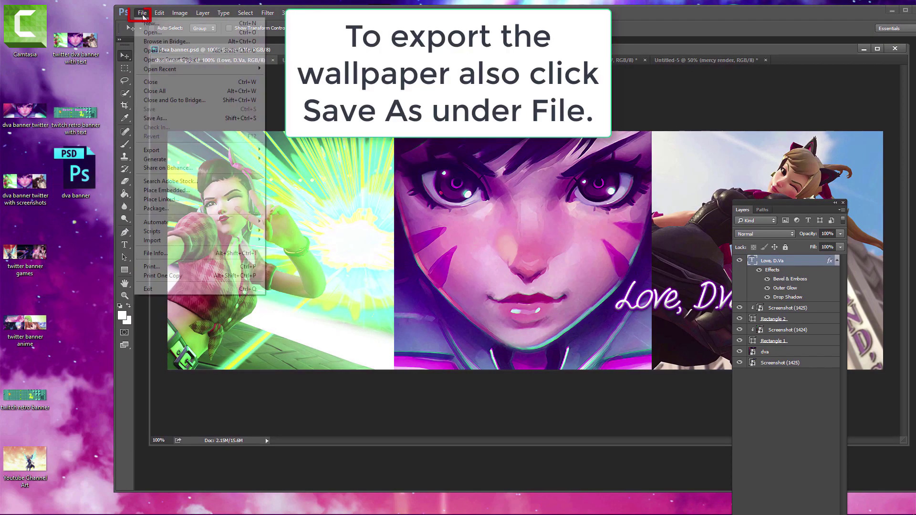
left_click(173, 121)
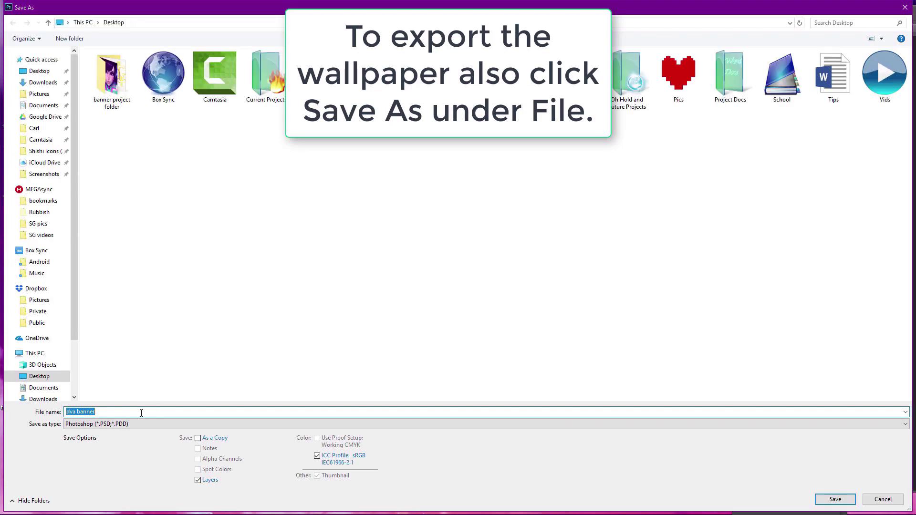
left_click(121, 424)
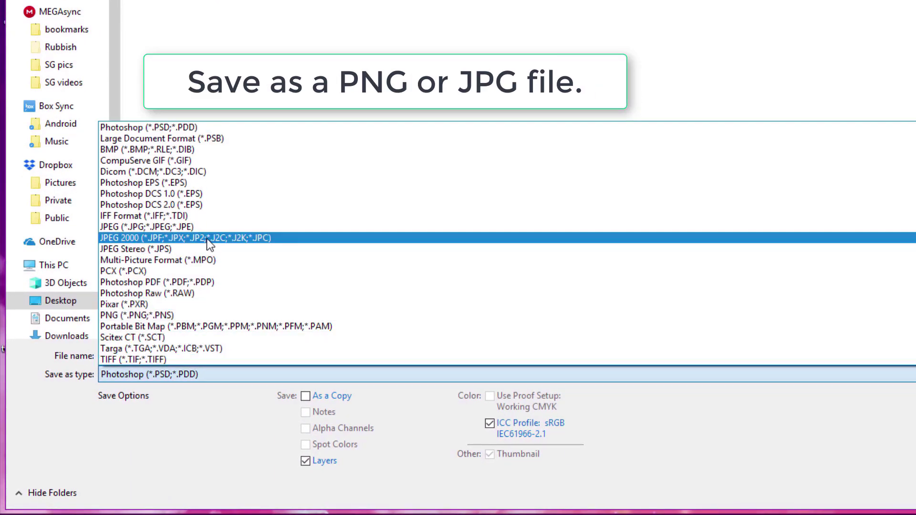
left_click(181, 315)
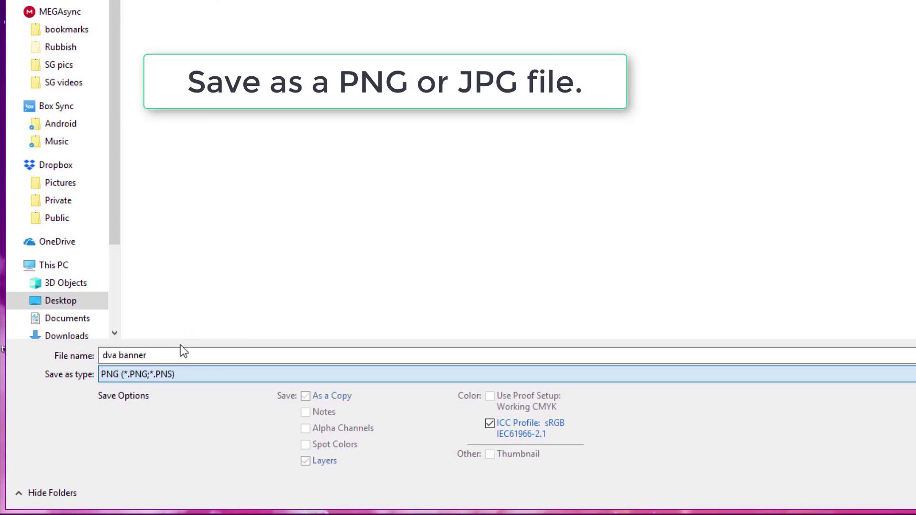
left_click(181, 354)
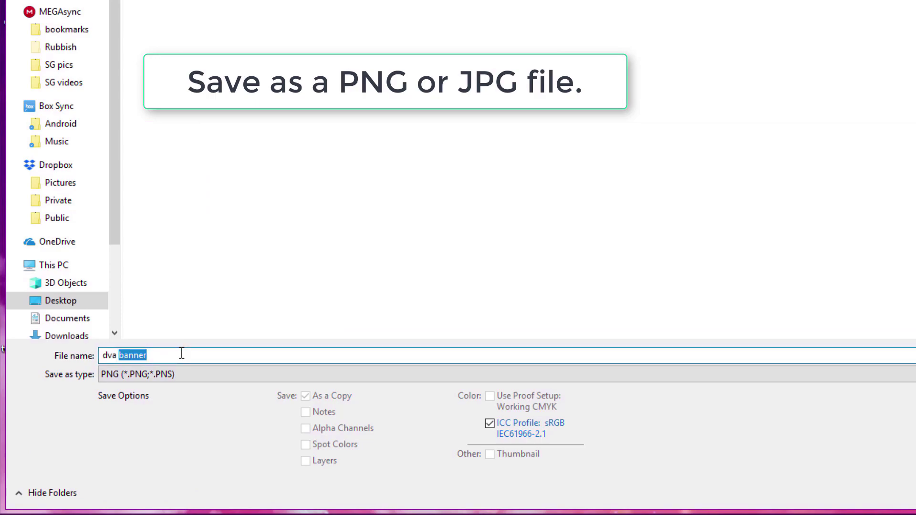
left_click(182, 353)
type("fo")
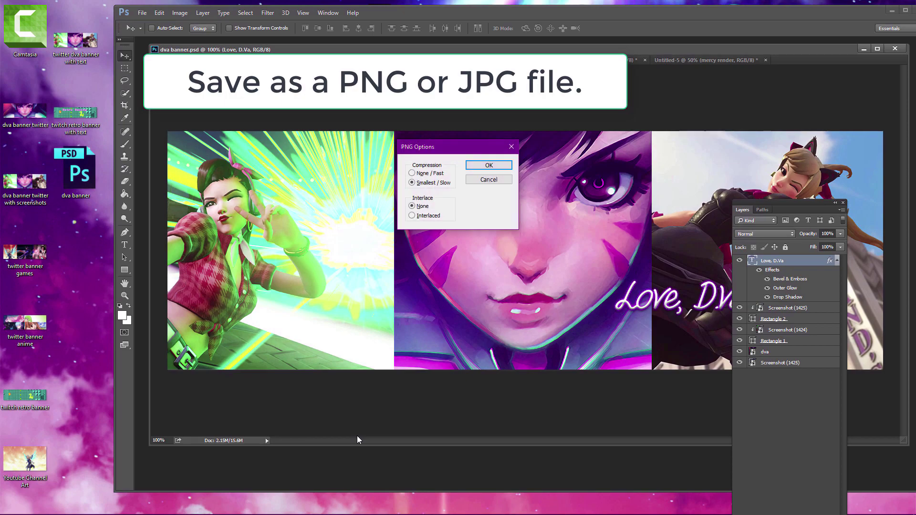
left_click(489, 165)
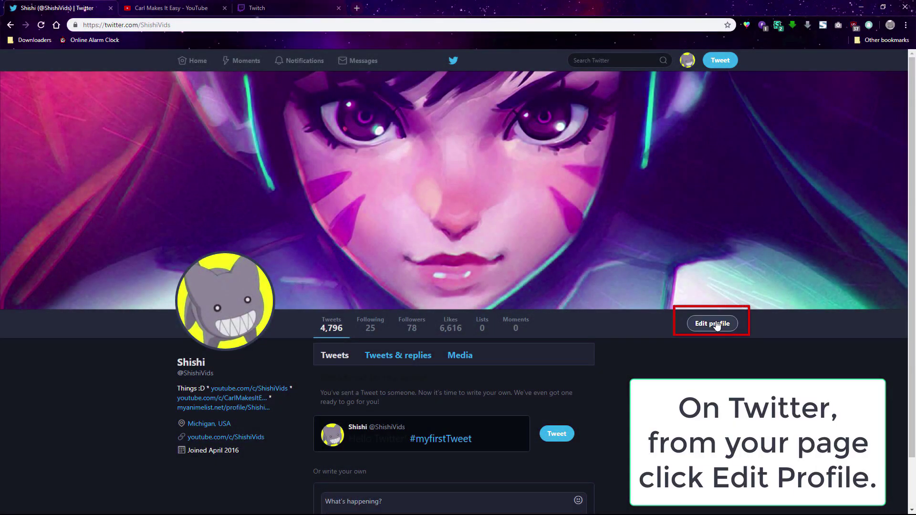
On the Twitter profile page, replace the header photo with twitter dva banner with text from the Desktop and save the profile changes.
left_click(698, 325)
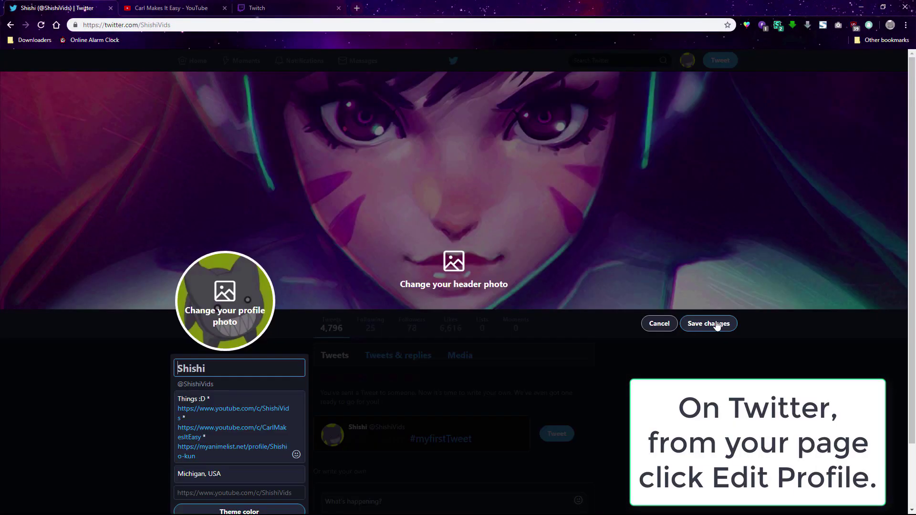
left_click(503, 208)
left_click(460, 282)
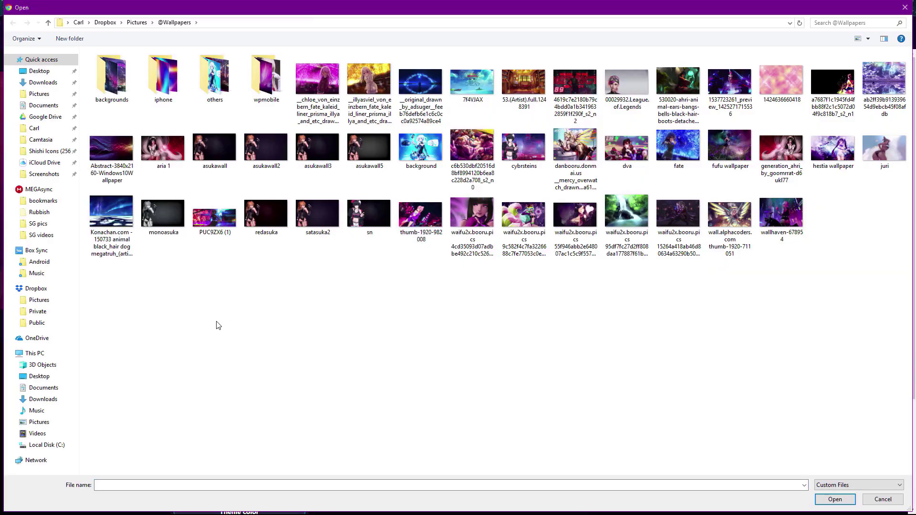
left_click(39, 70)
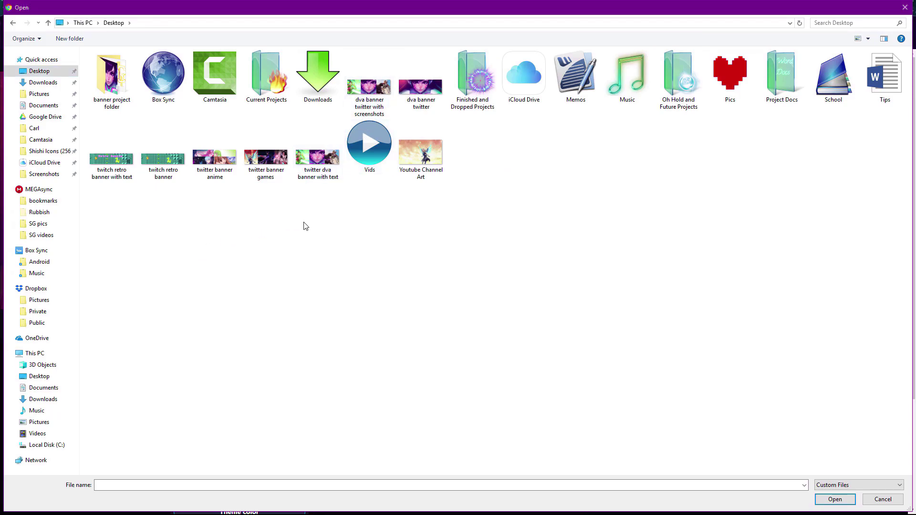
double_click(320, 169)
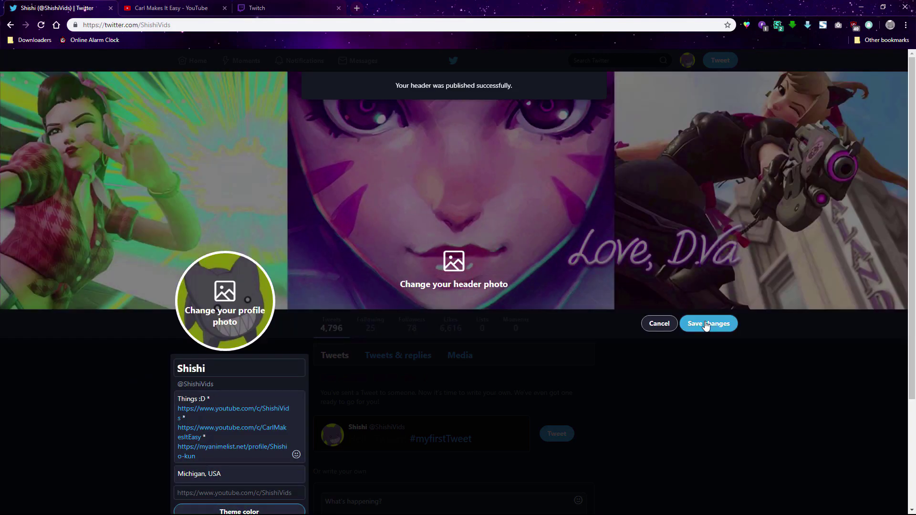
left_click(707, 323)
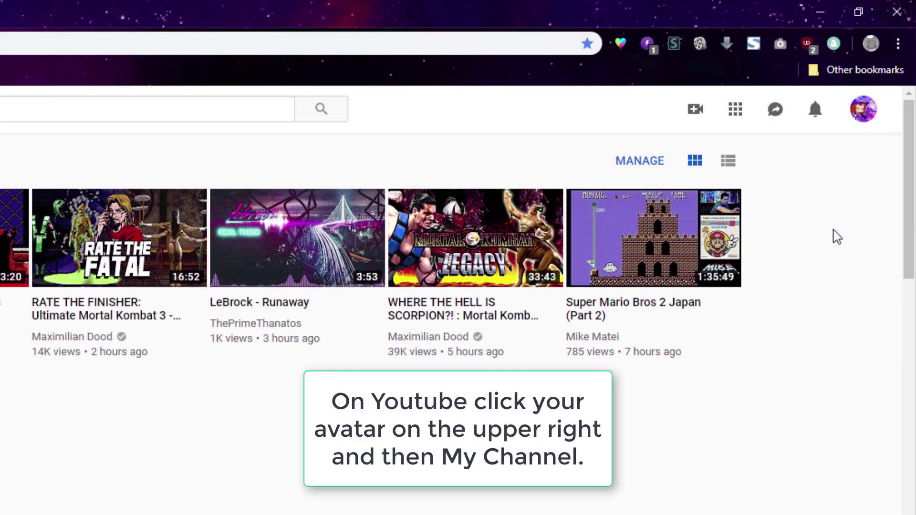
On YouTube, go to the account's own channel and open it for customization.
left_click(864, 112)
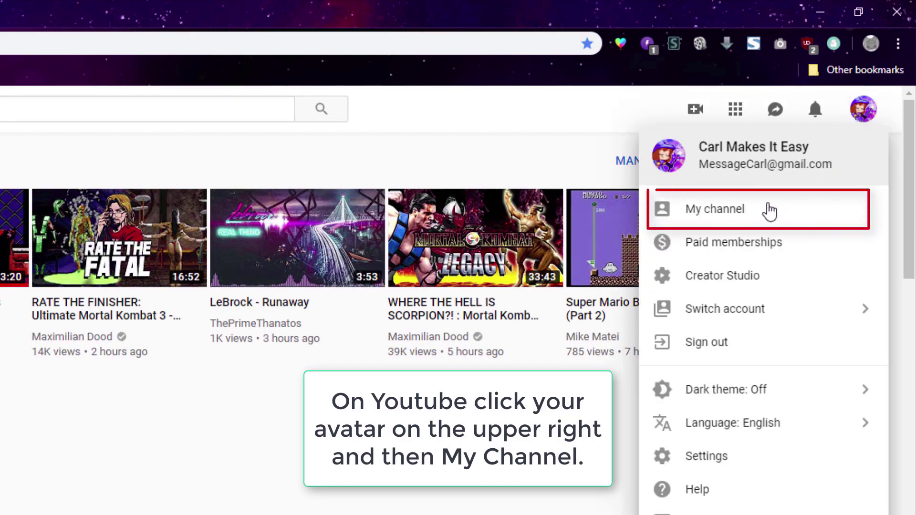
left_click(744, 218)
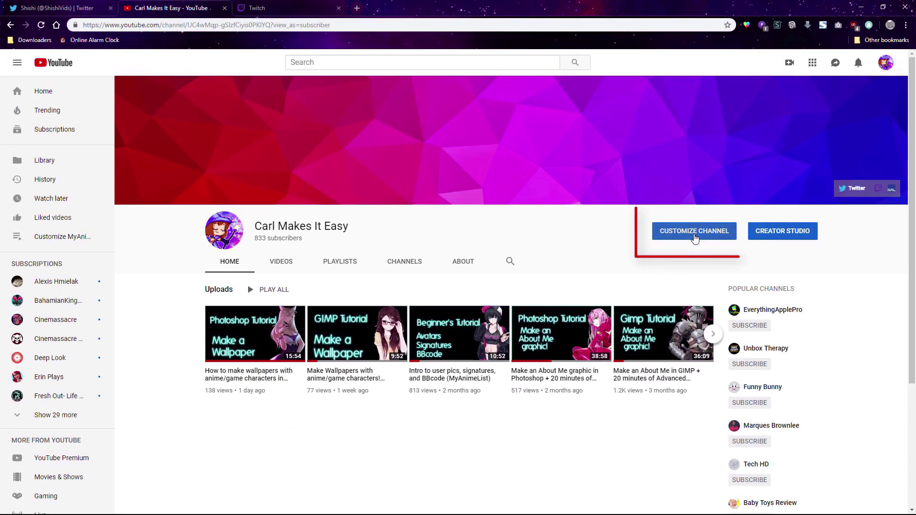
left_click(695, 238)
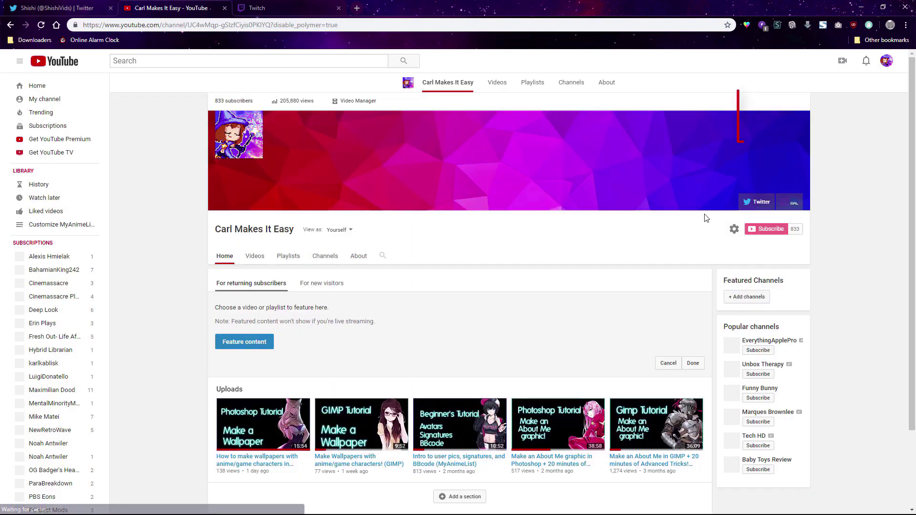
Upload the Youtube Channel Art image from the Desktop as the new channel art for the YouTube channel.
left_click(802, 100)
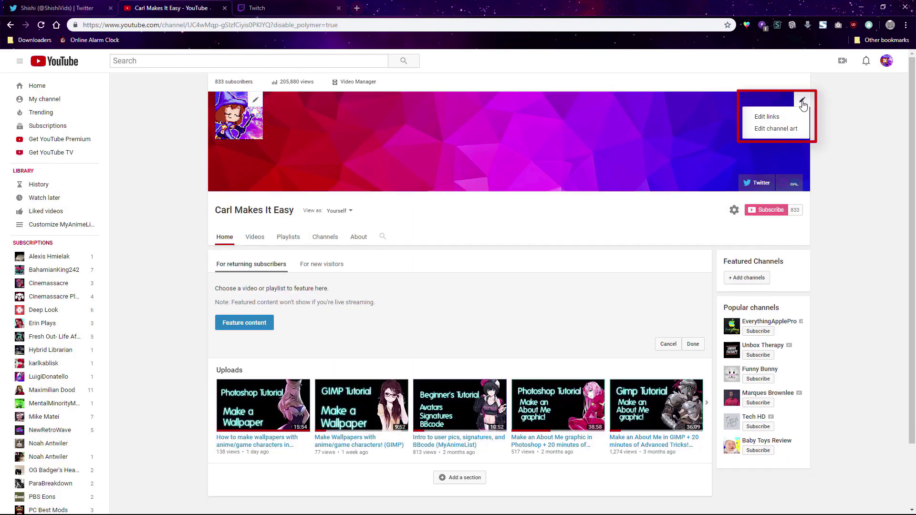
left_click(783, 130)
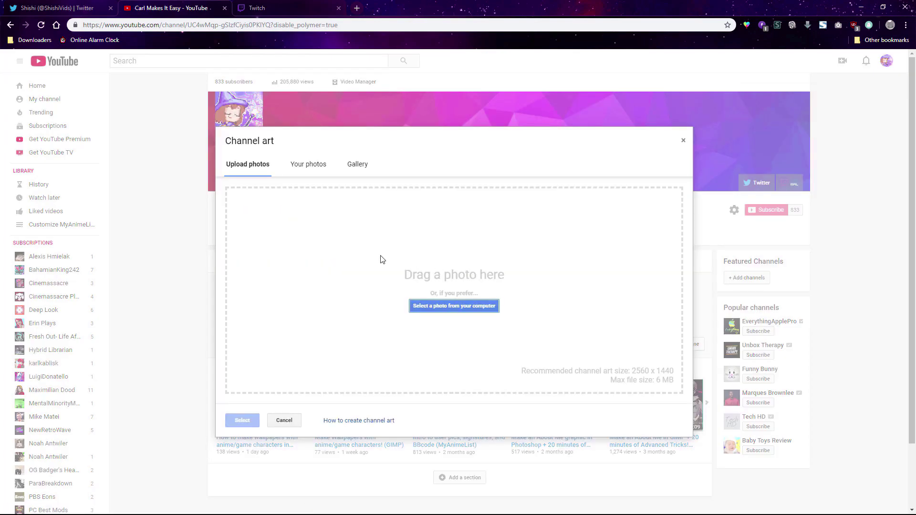
left_click(428, 304)
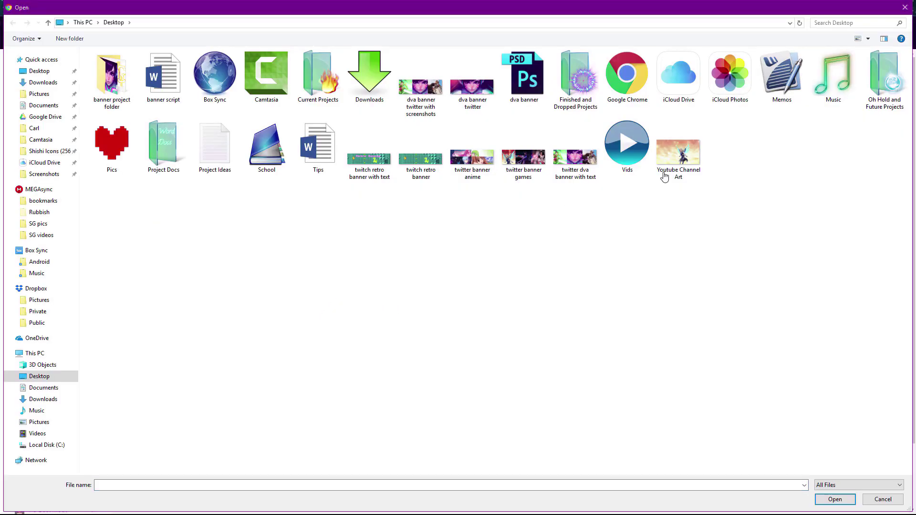
double_click(663, 173)
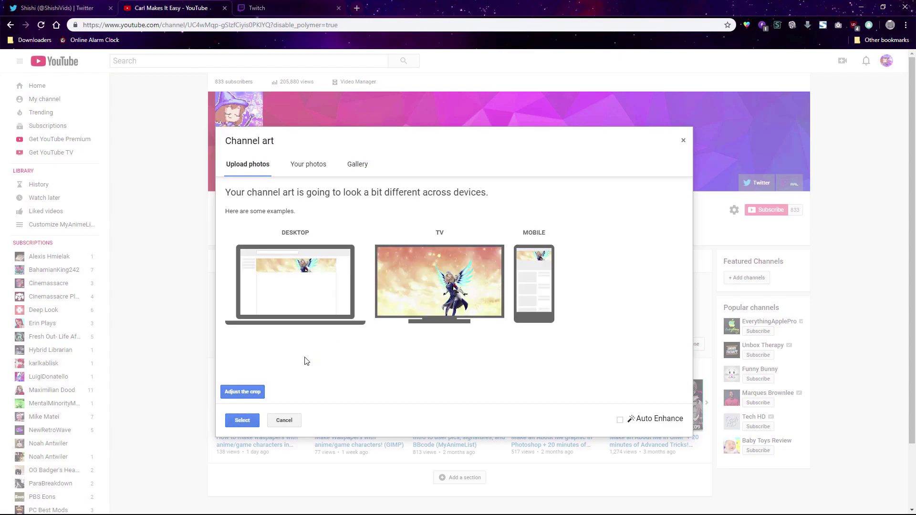
Shrink the channel art's crop region, shift it right and slightly up around the winged character, and apply the image.
left_click(239, 390)
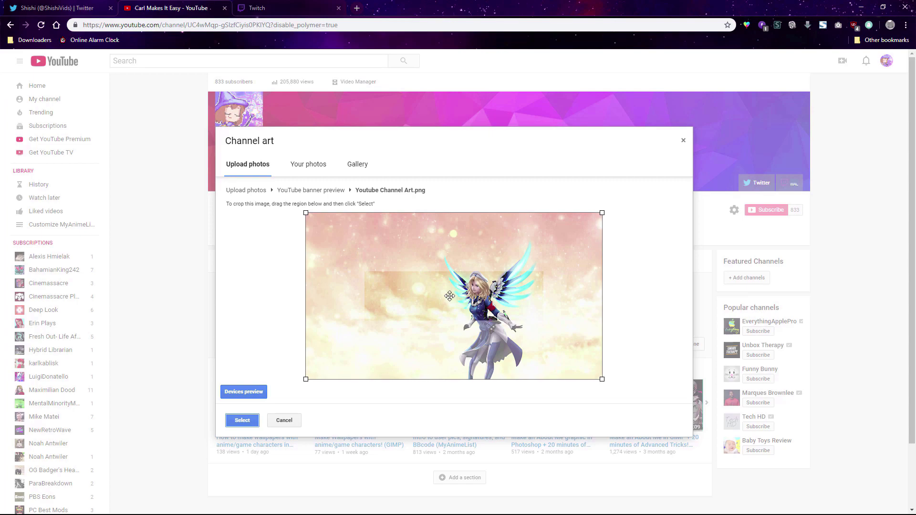
left_click_drag(602, 213, 563, 231)
left_click_drag(485, 294, 520, 283)
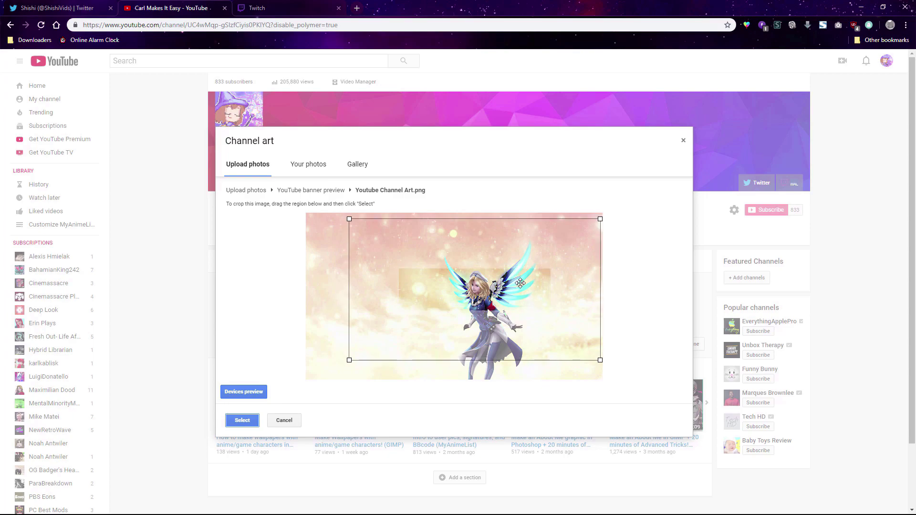
left_click(243, 420)
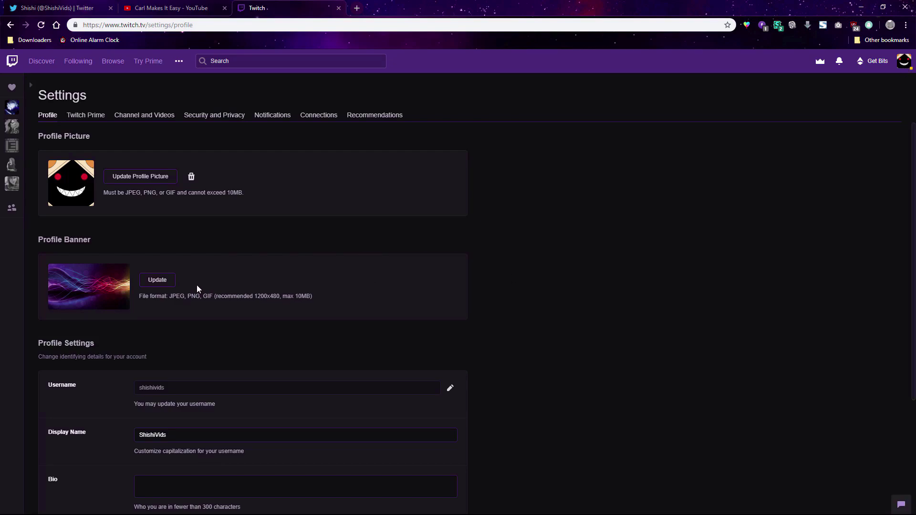
In the Twitch profile settings, update the profile banner with twitch retro banner with text from the Desktop.
left_click(168, 287)
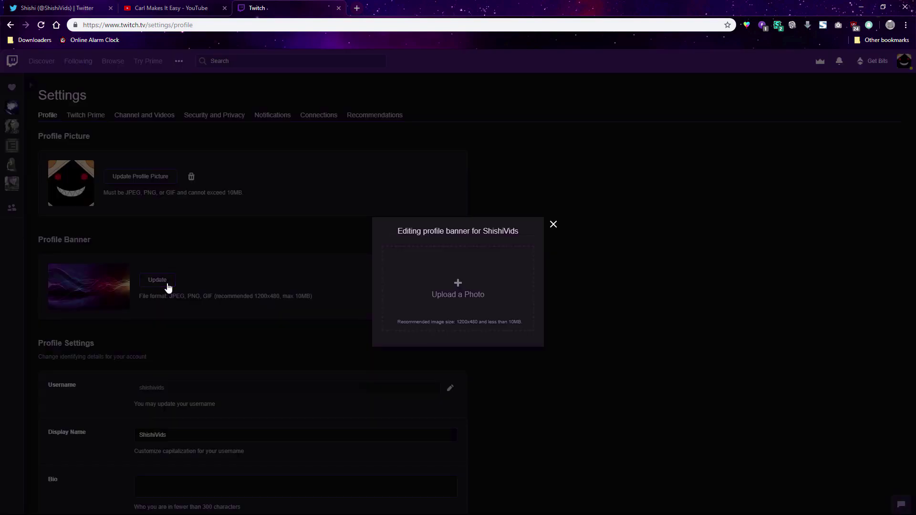
left_click(473, 289)
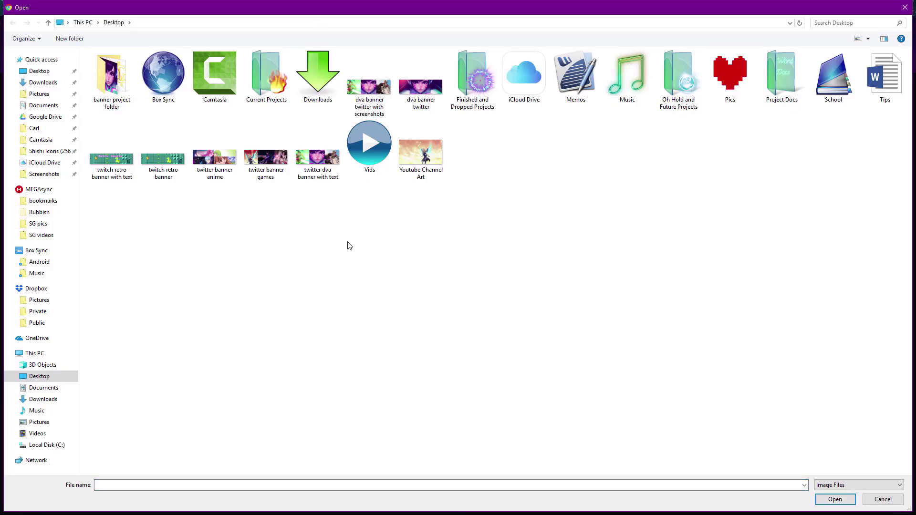
double_click(114, 184)
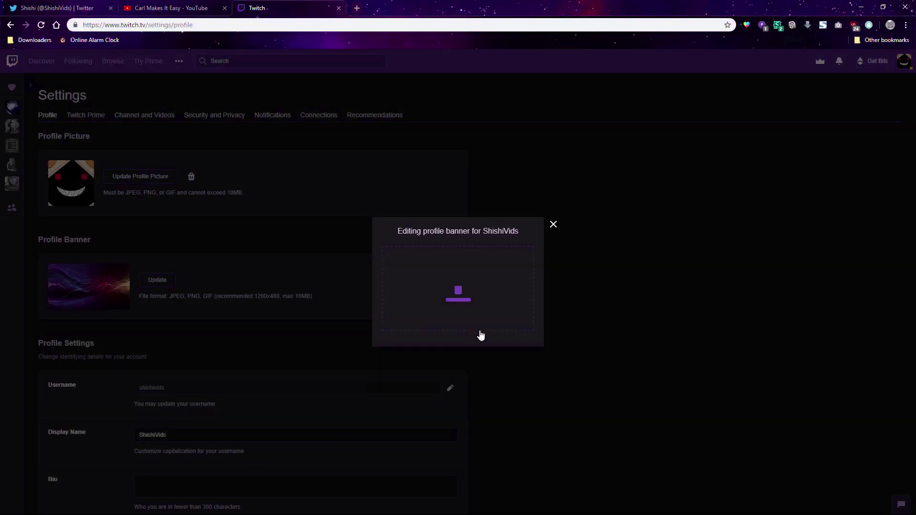